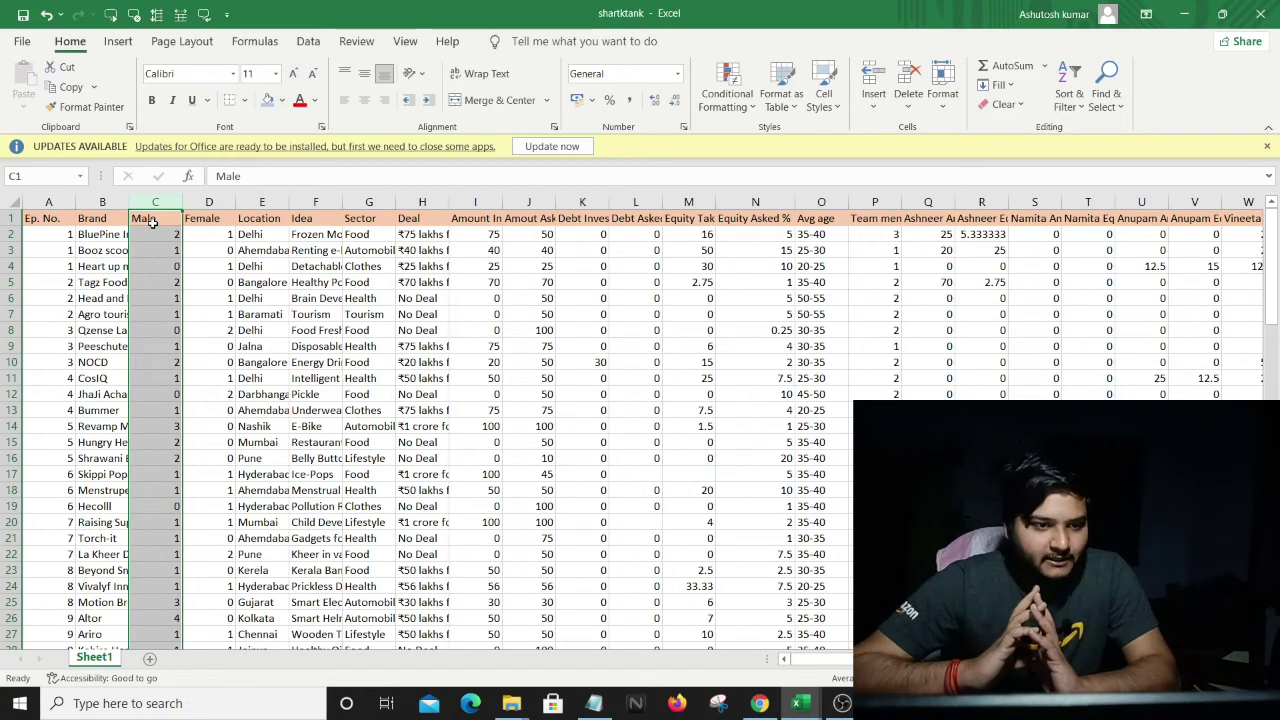
# Review the Female, Location, Idea and Sector columns of the Shark Tank dataset one after another.
pyautogui.click(209, 202)
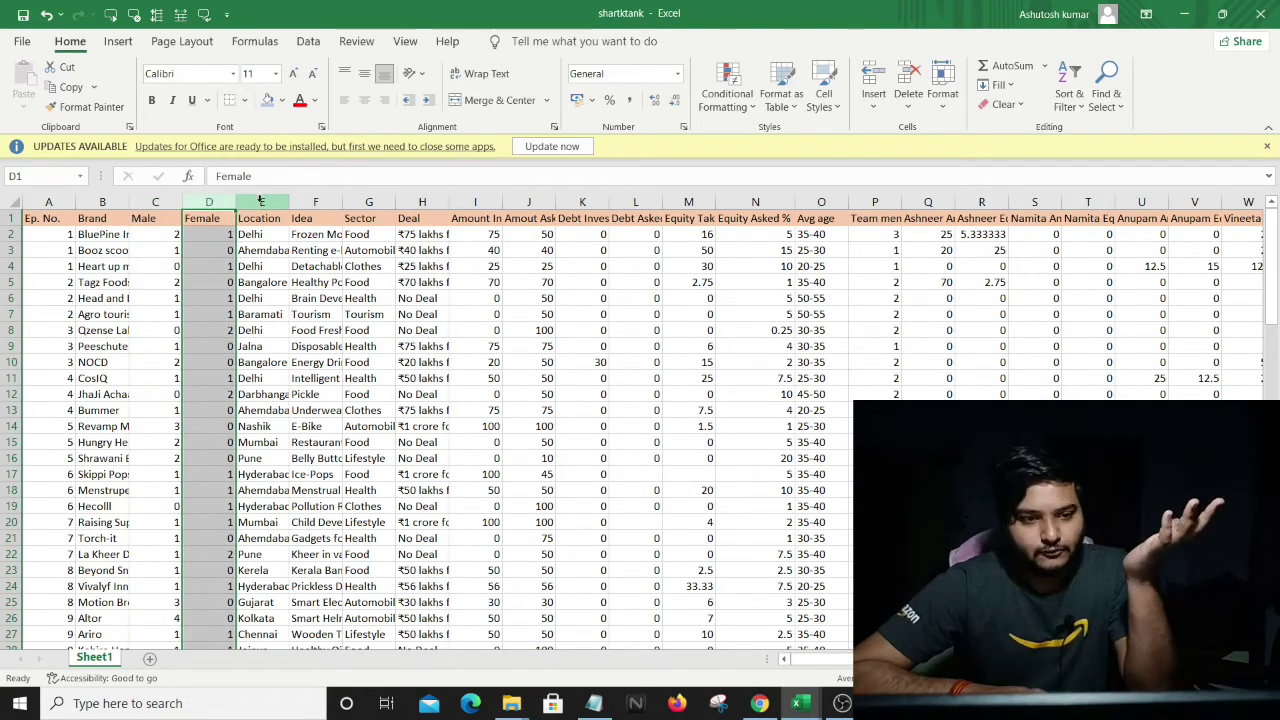
pyautogui.click(261, 202)
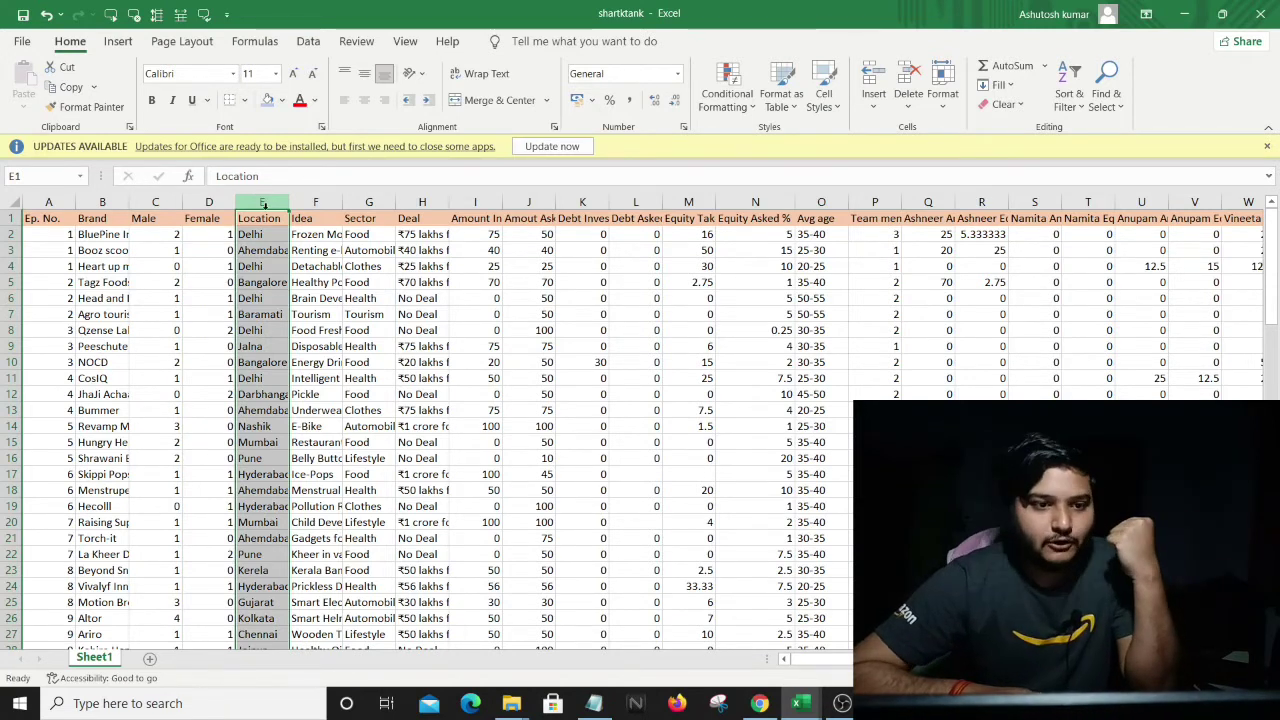
pyautogui.click(320, 201)
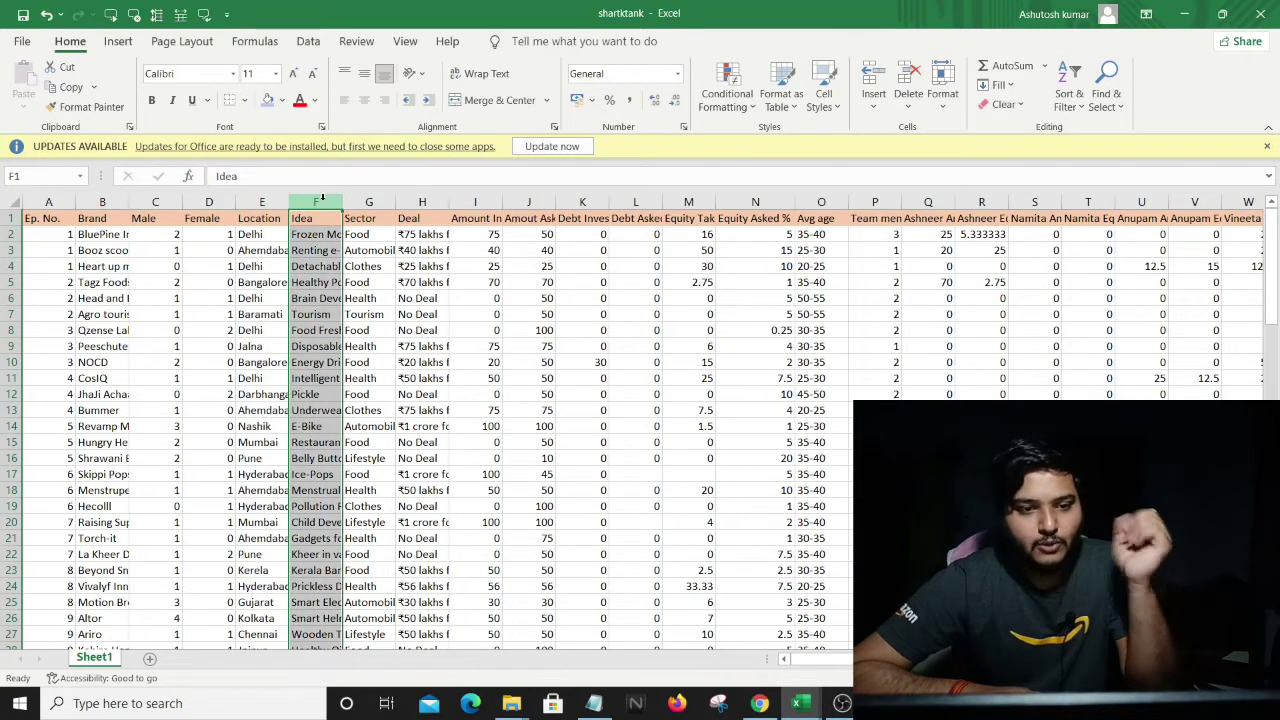
pyautogui.click(361, 201)
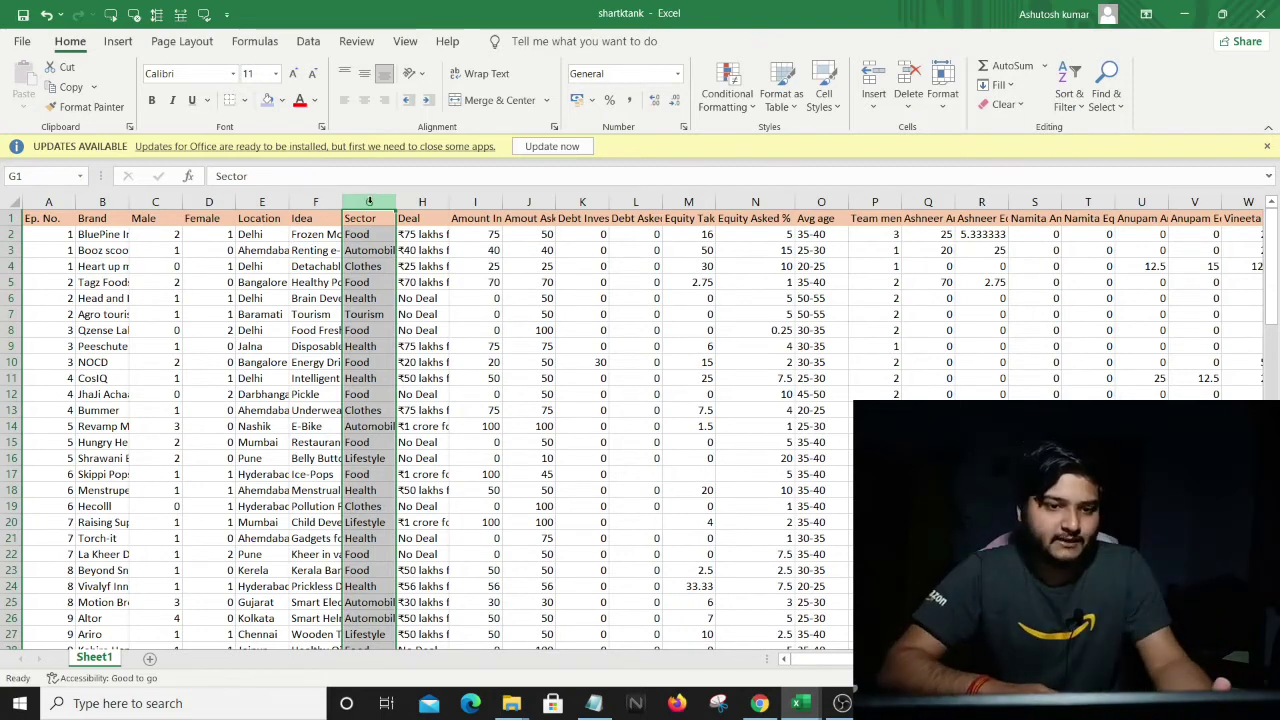
# Auto-fit the widths of the Deal and Amout Asked columns to their contents, checking the Amount Invested header between them.
pyautogui.click(422, 202)
pyautogui.doubleClick(448, 202)
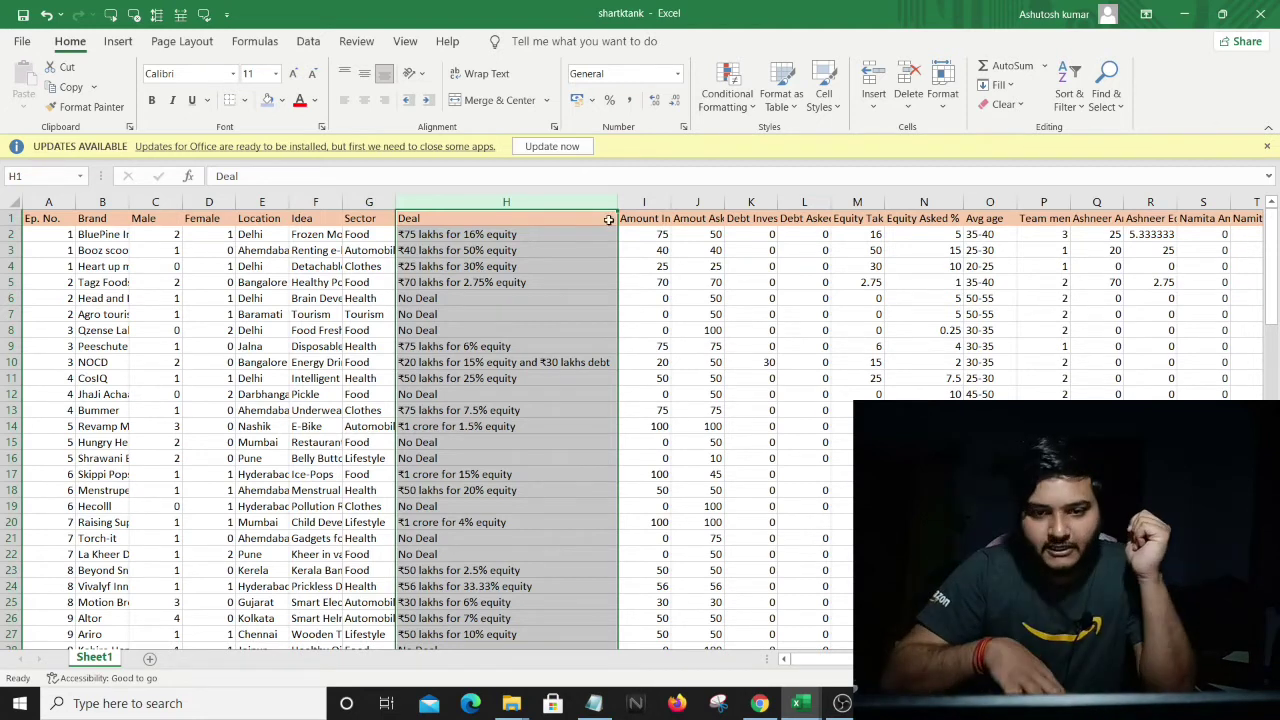
pyautogui.click(648, 217)
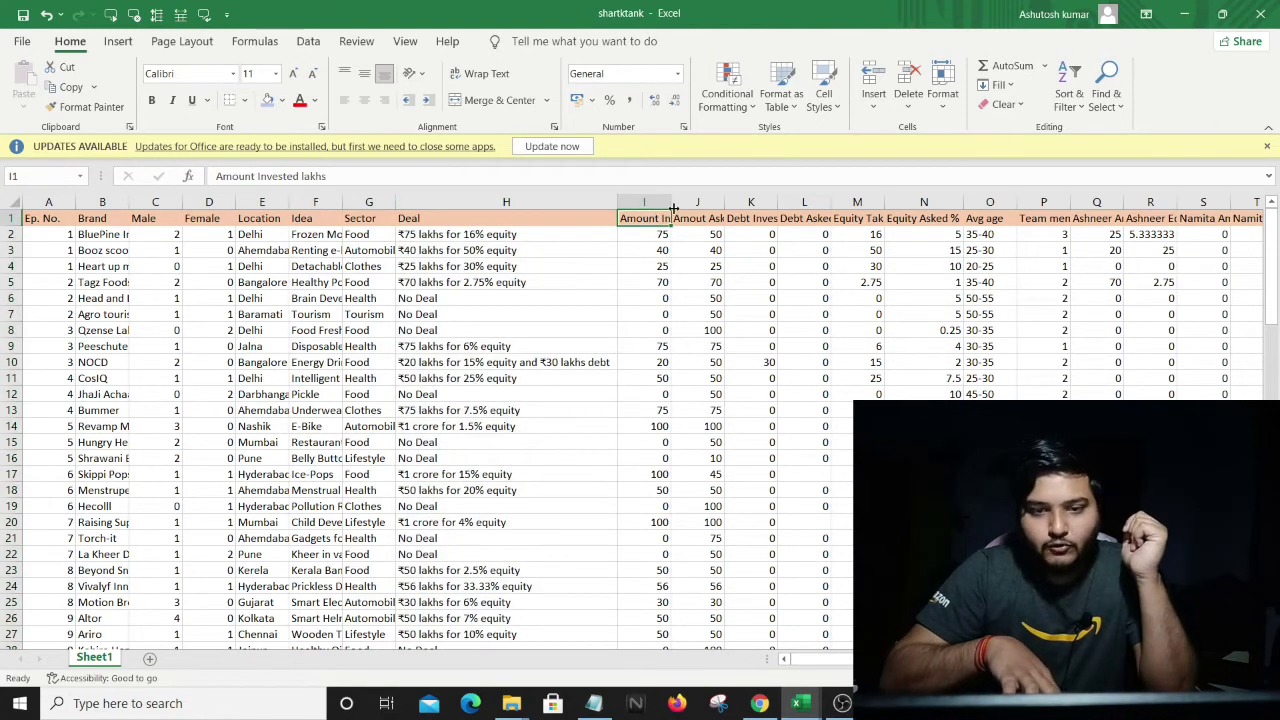
pyautogui.click(690, 217)
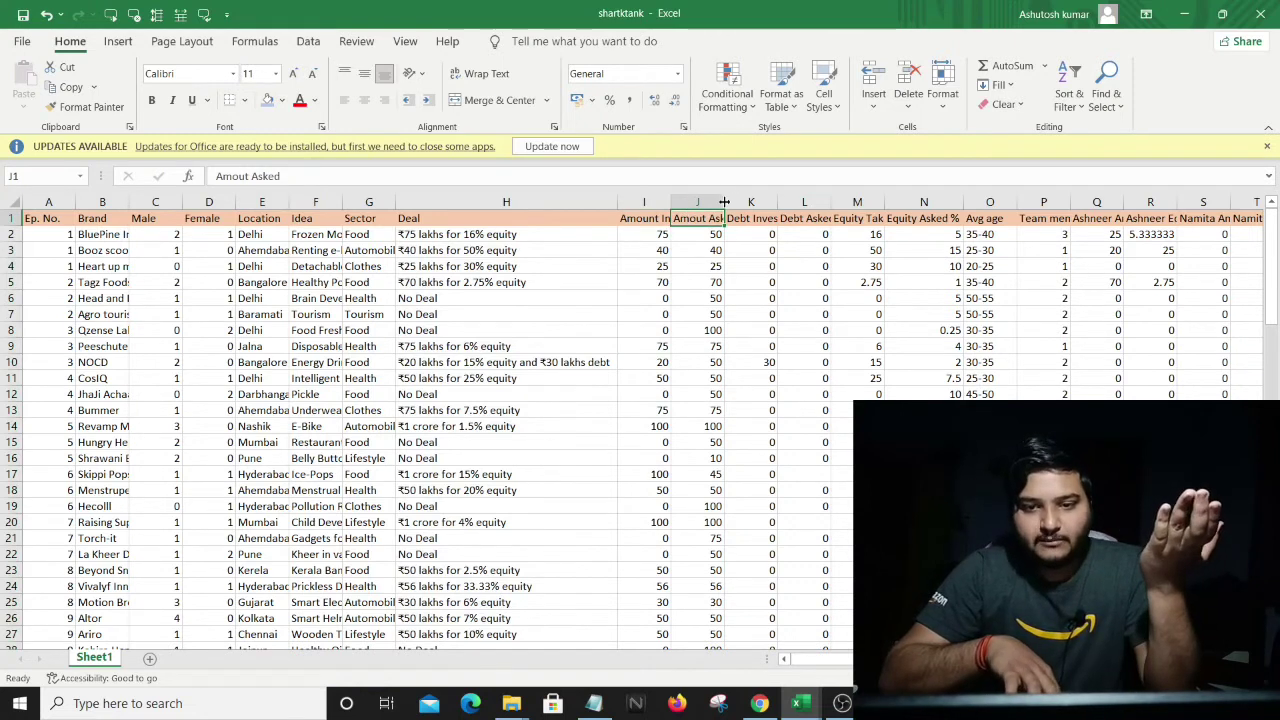
pyautogui.doubleClick(724, 202)
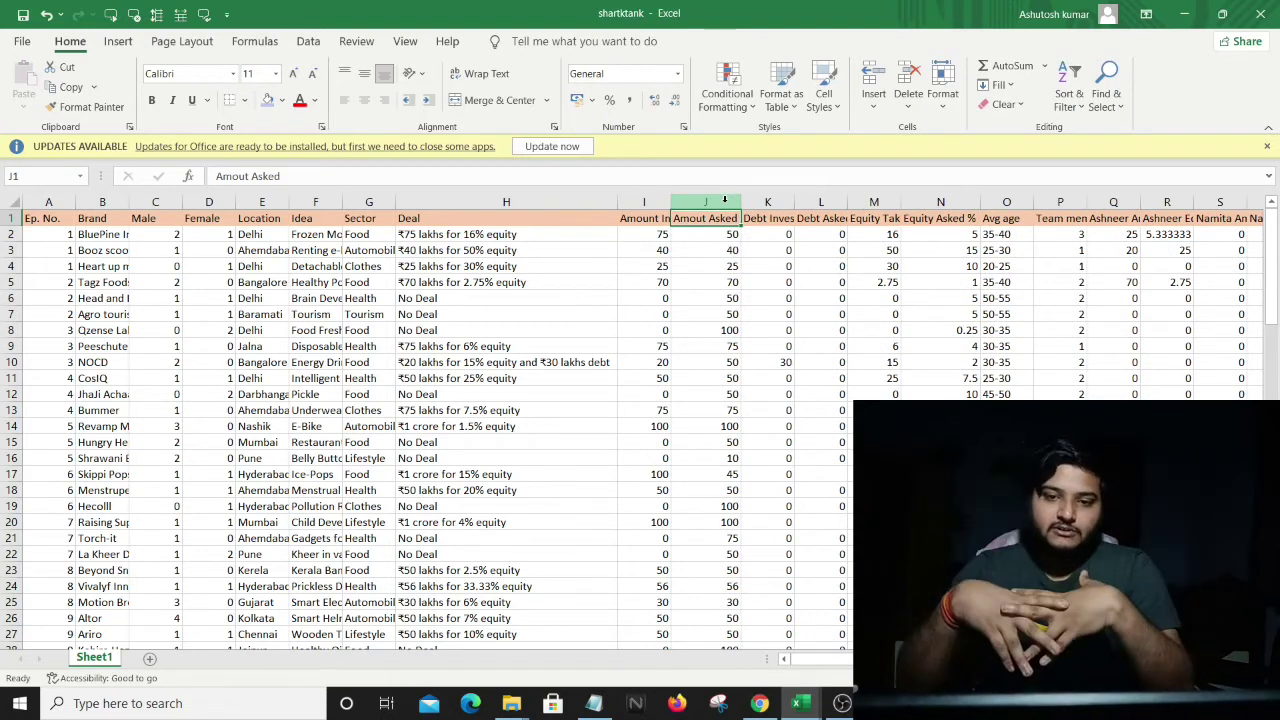
# Check the full headers of the debt invested, debt asked, equity taken and equity asked columns.
pyautogui.click(791, 225)
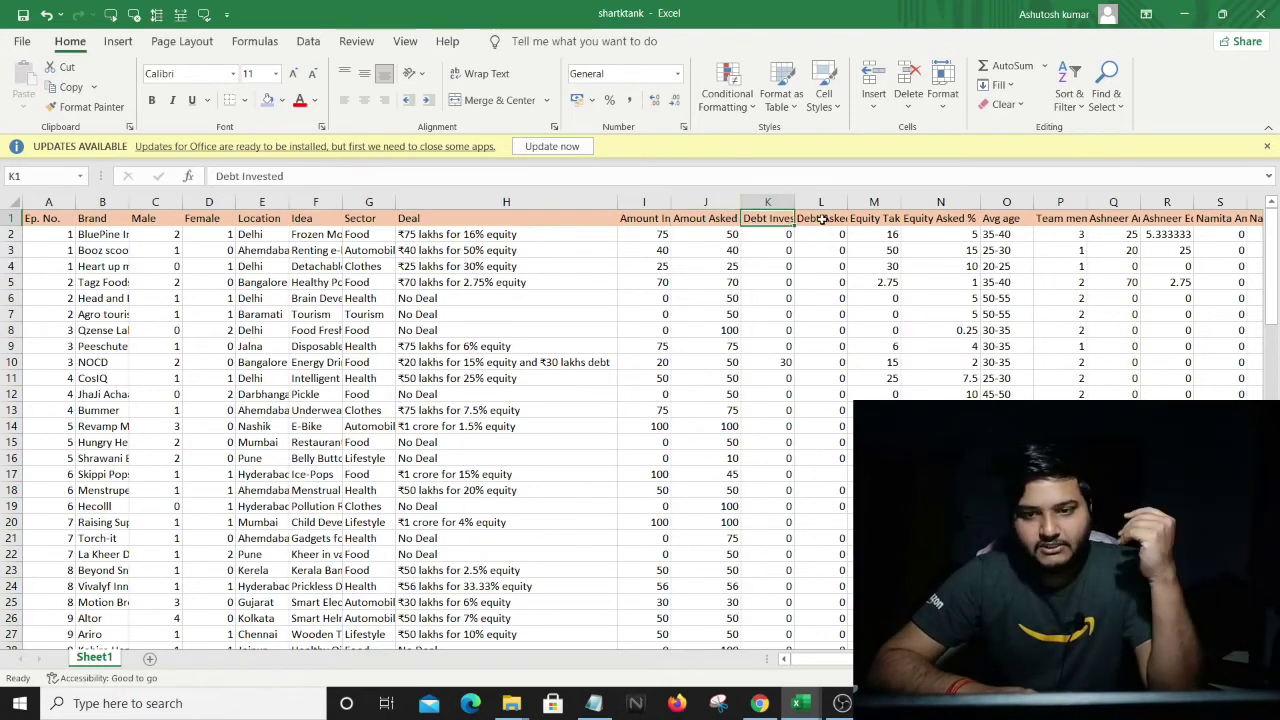
pyautogui.click(822, 219)
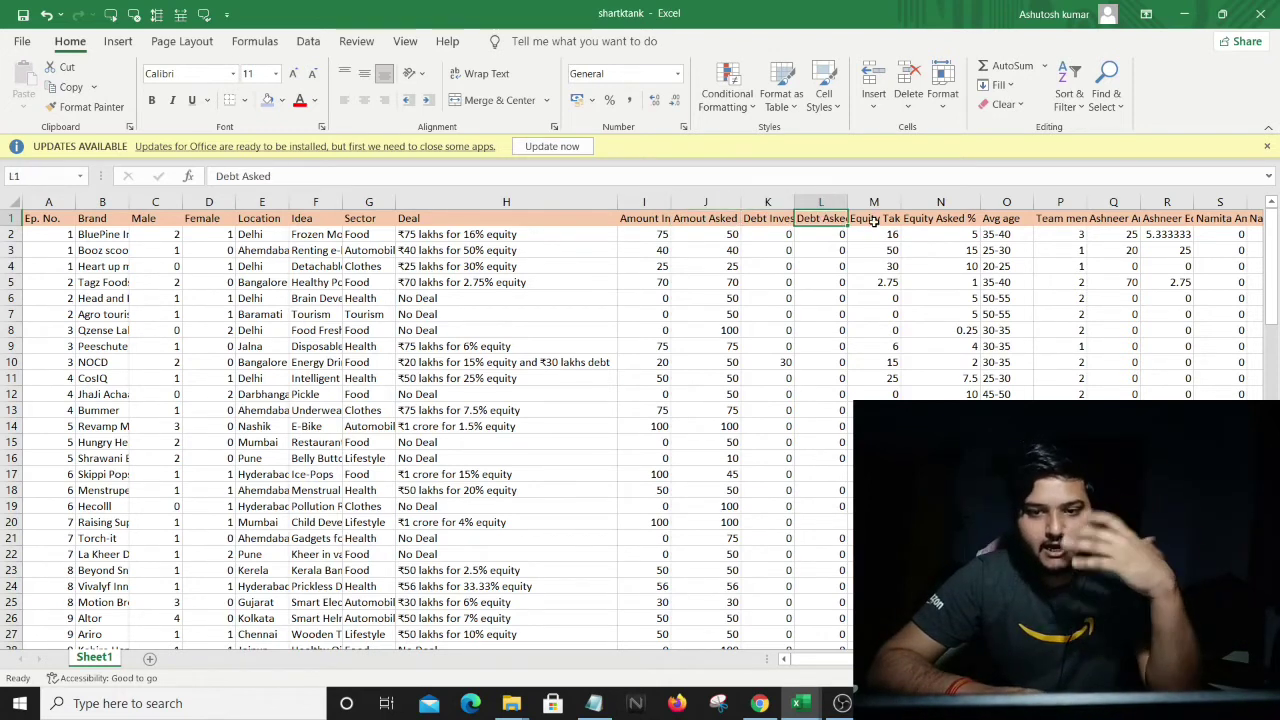
pyautogui.click(874, 222)
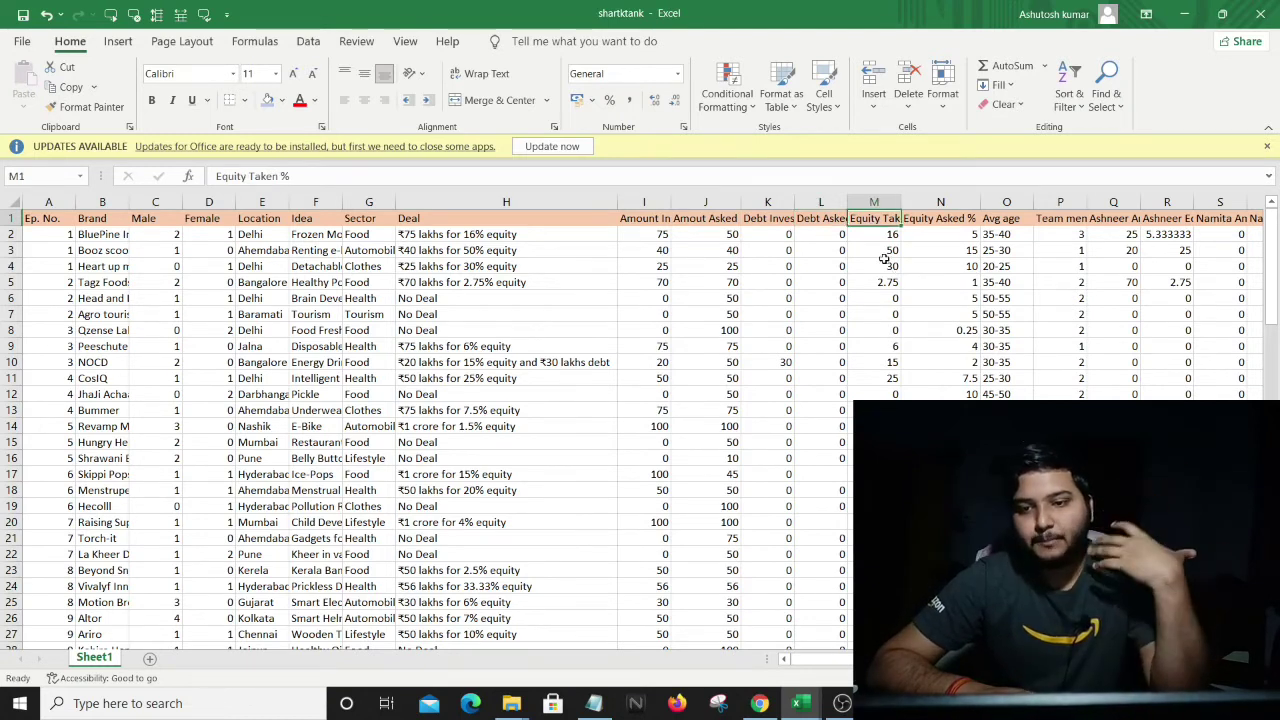
pyautogui.click(932, 222)
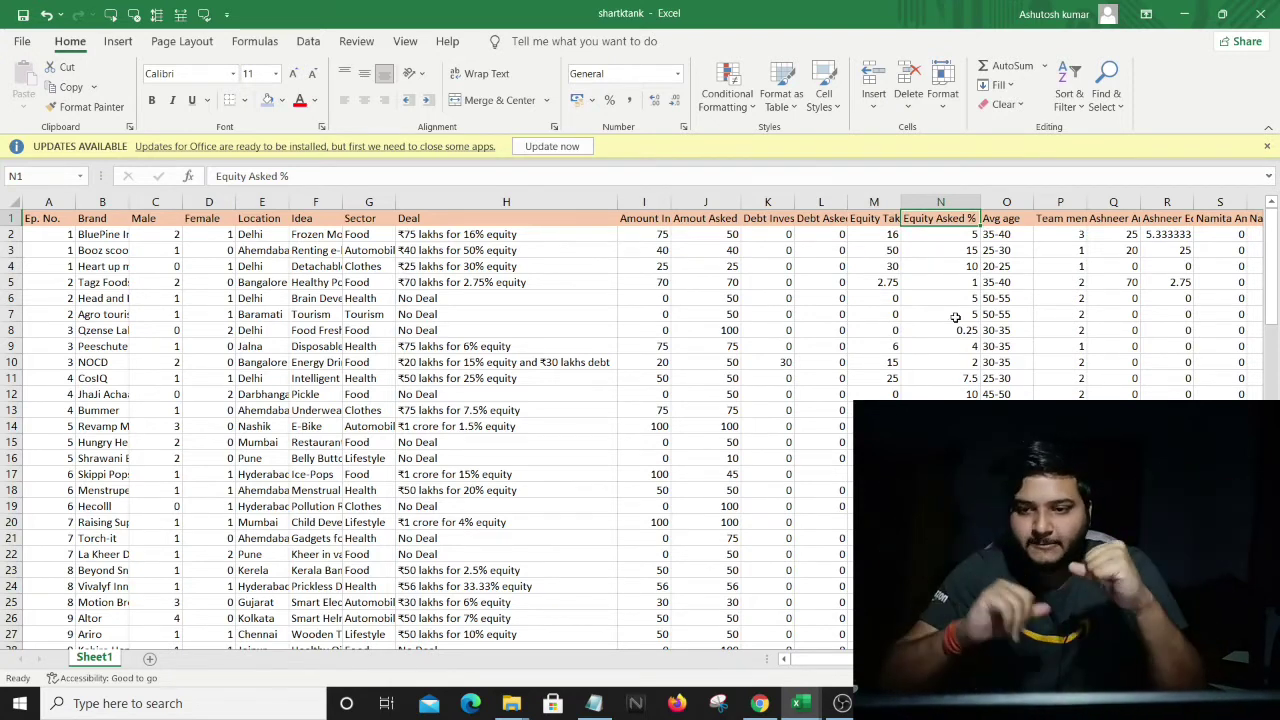
# Examine the Avg age column with its age ranges and the Team members column.
pyautogui.click(1006, 223)
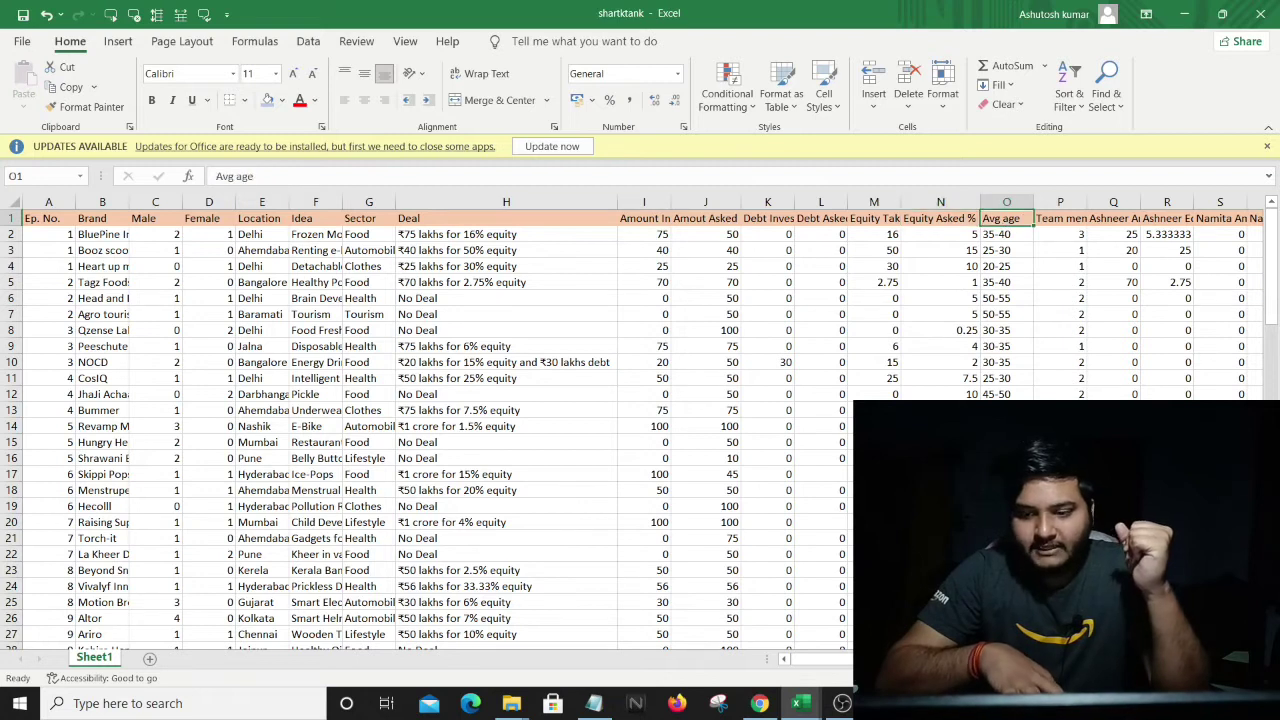
pyautogui.hscroll(3, 640, 430)
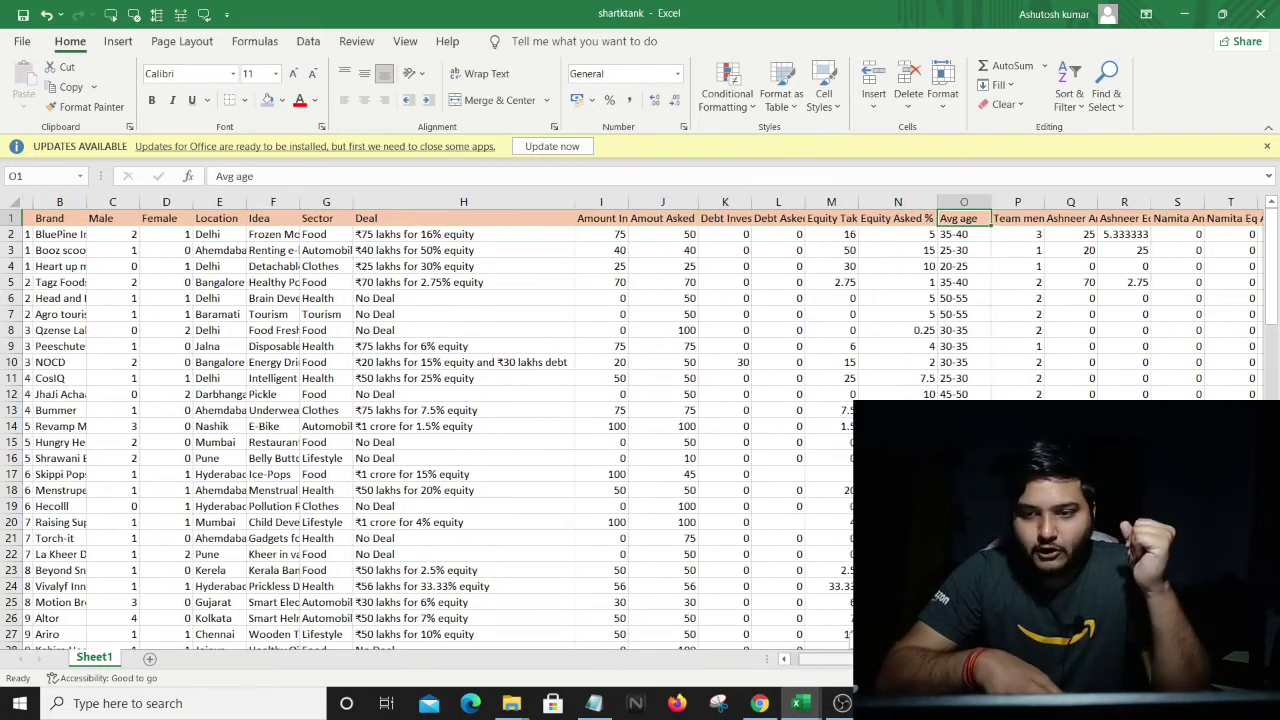
pyautogui.hscroll(3, 640, 420)
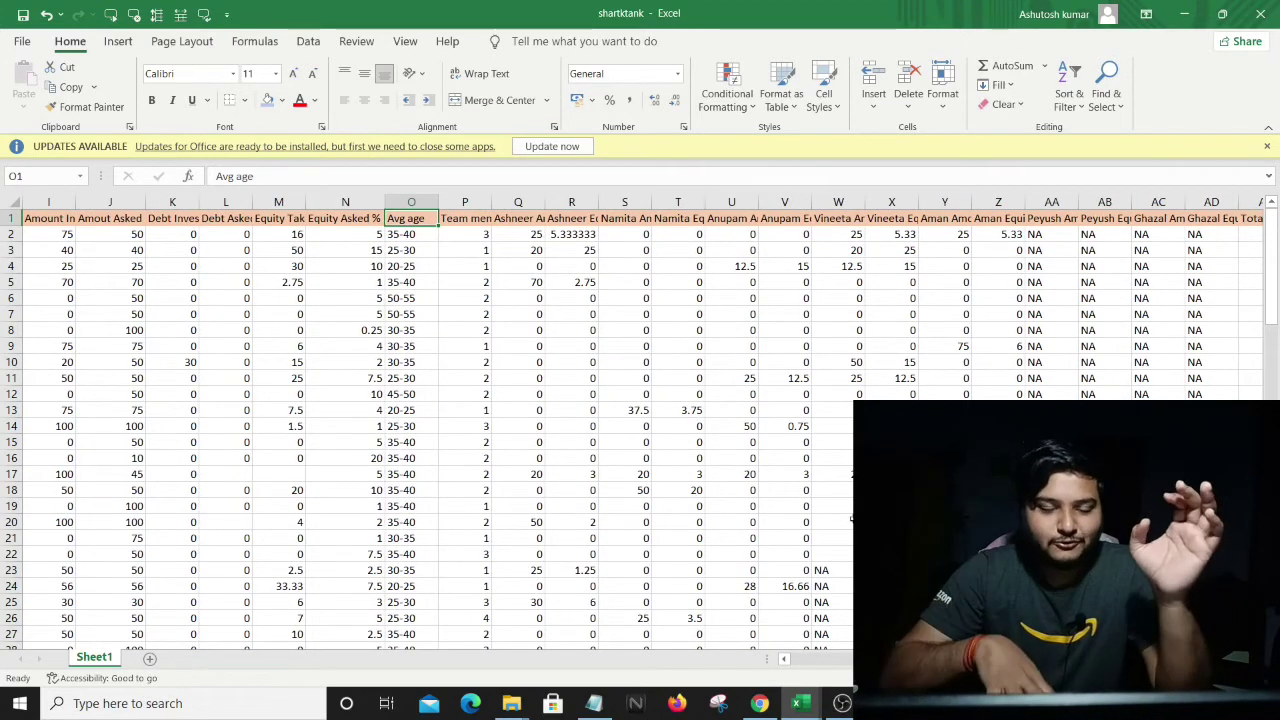
pyautogui.click(413, 235)
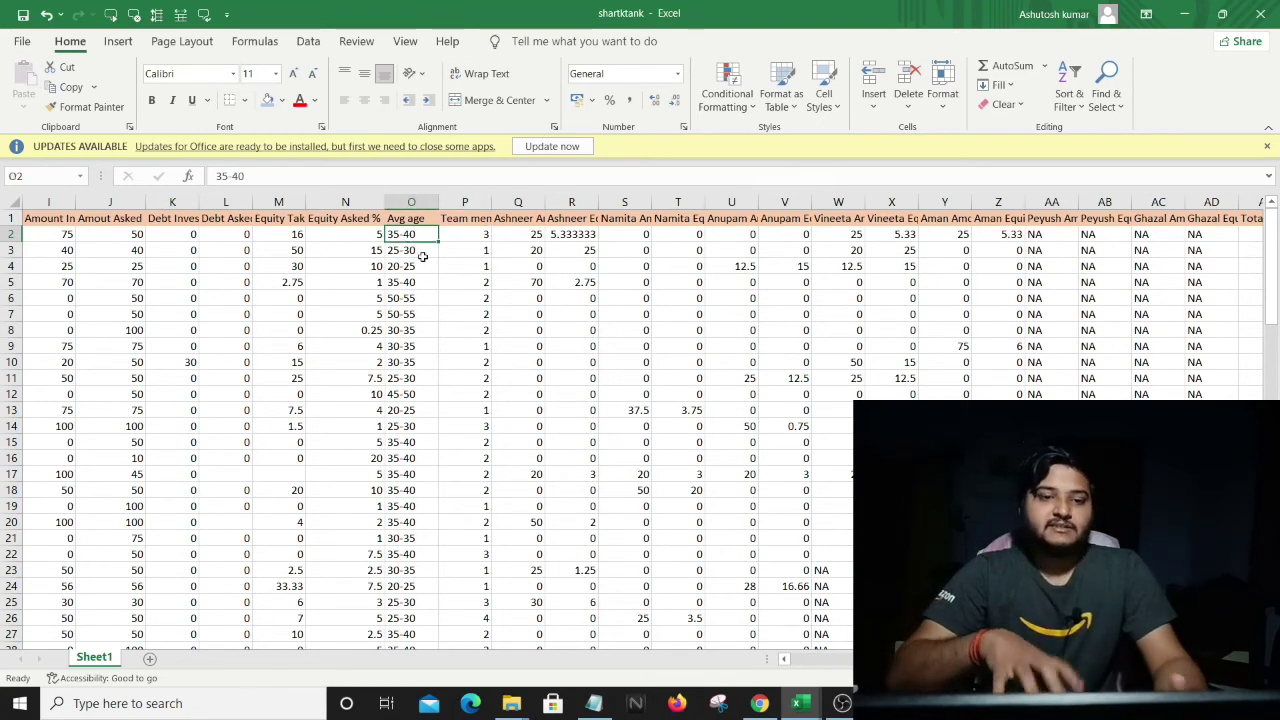
pyautogui.click(484, 217)
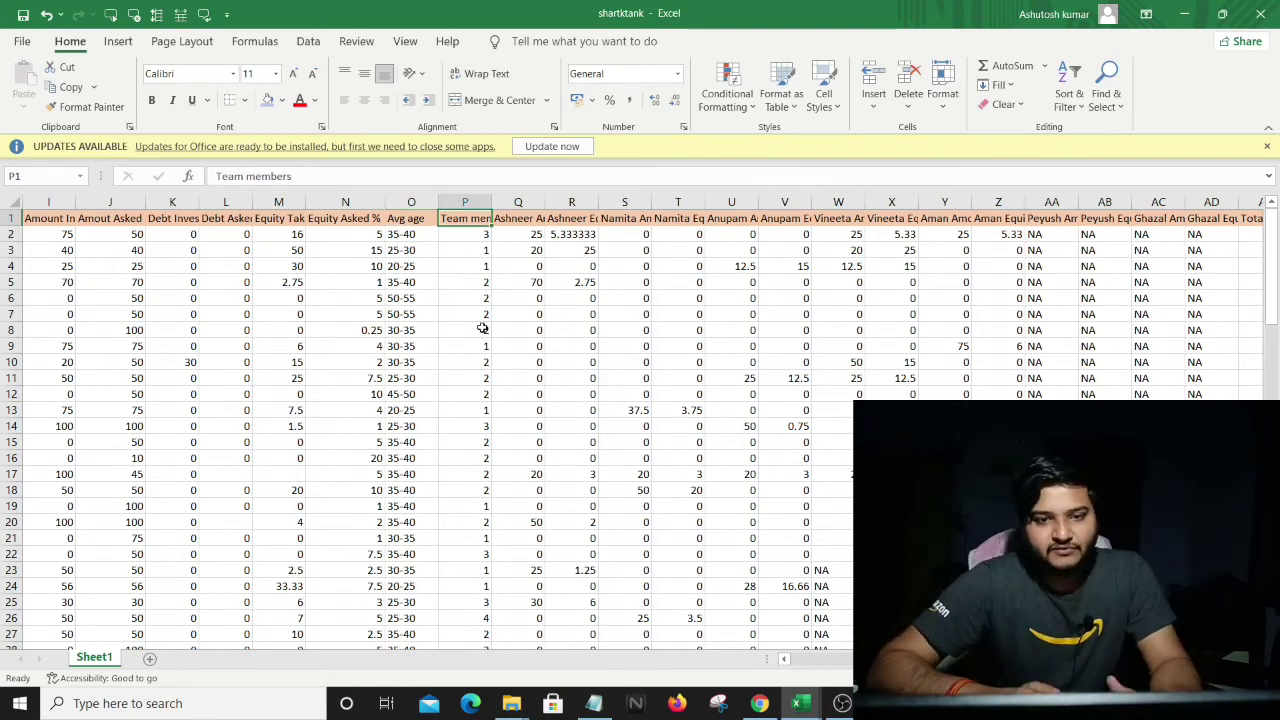
# Examine the amount-invested and equity-taken columns for the individual sharks, from Ashneer through Namita and Anupam to Aman.
pyautogui.click(530, 234)
pyautogui.click(527, 220)
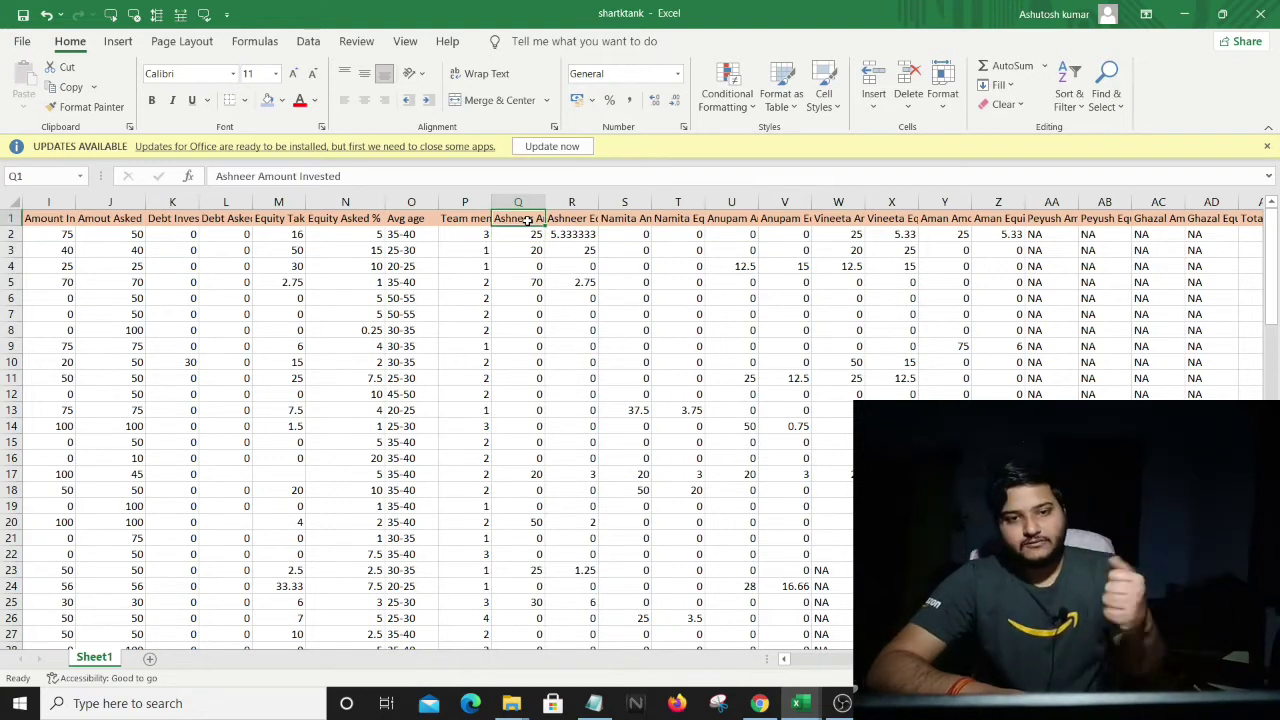
pyautogui.click(568, 220)
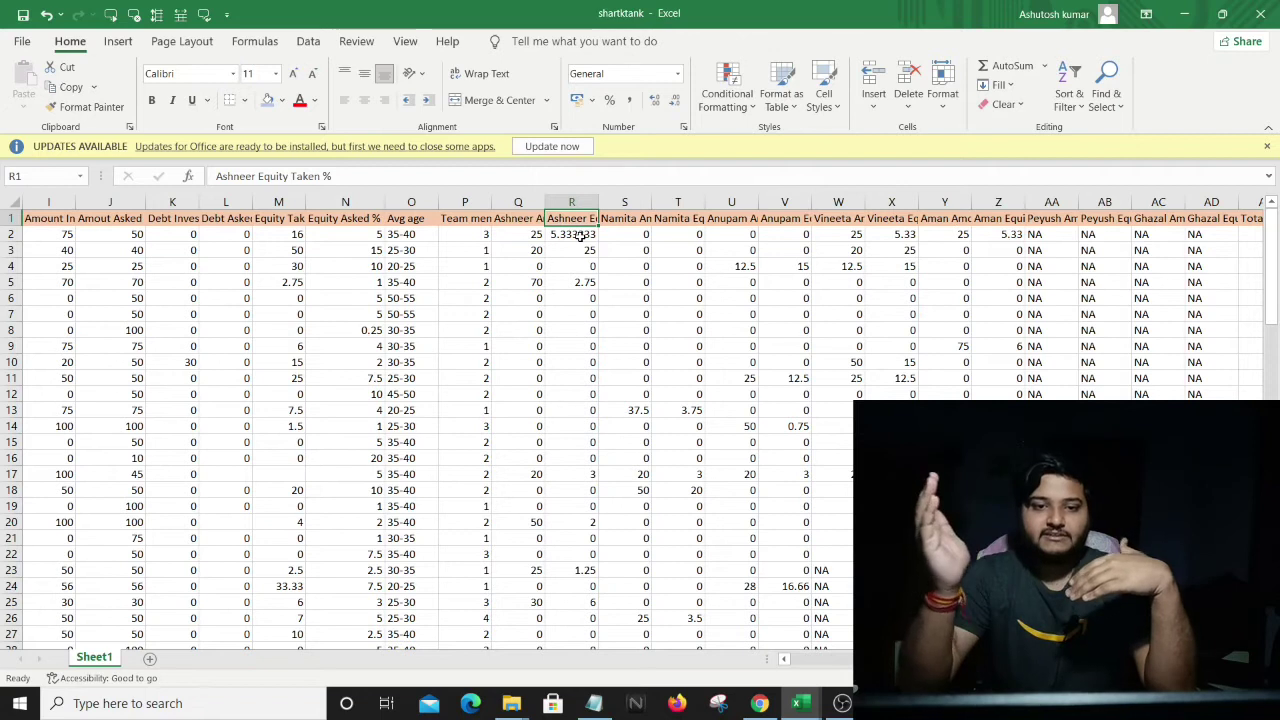
pyautogui.click(534, 219)
pyautogui.click(640, 218)
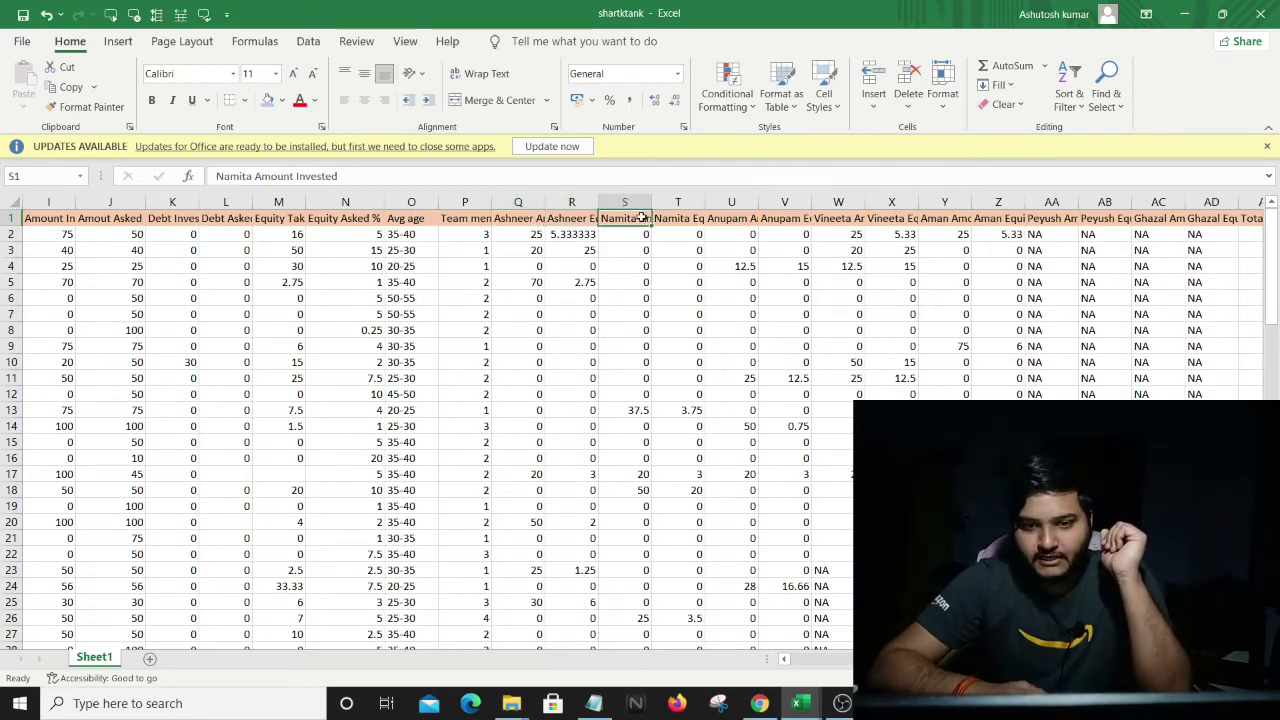
pyautogui.click(726, 219)
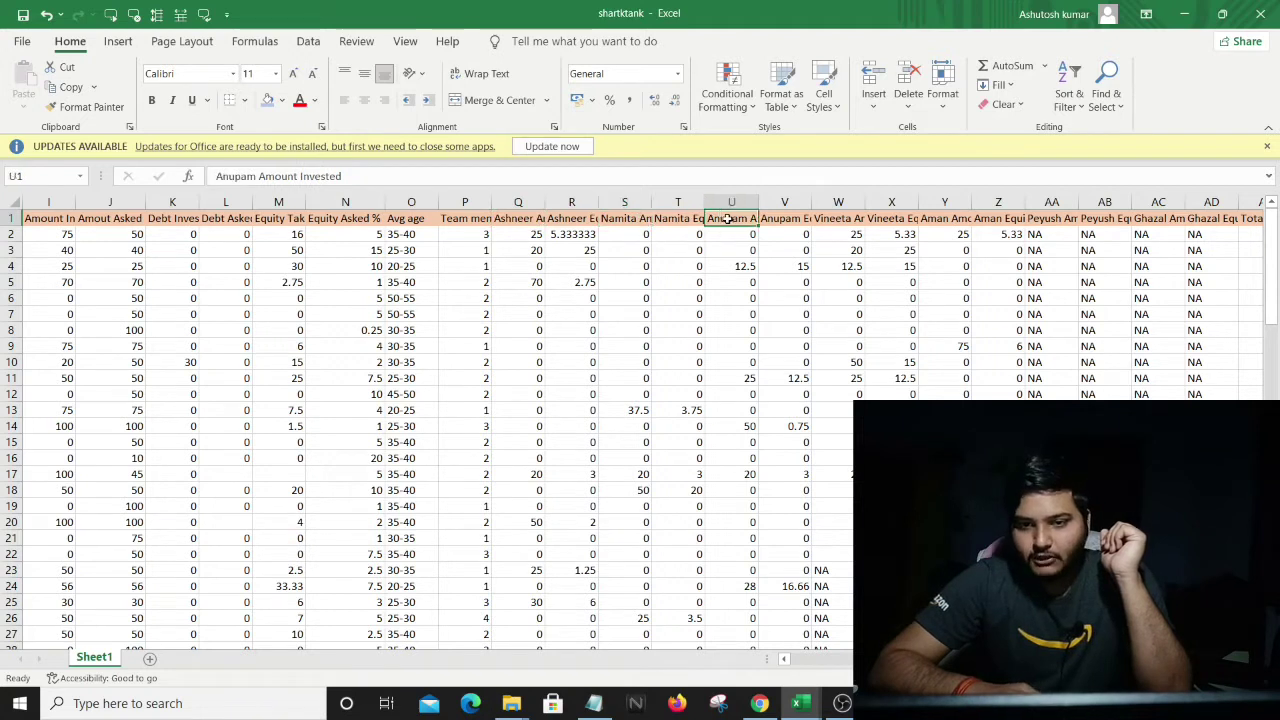
pyautogui.moveTo(728, 219); pyautogui.dragTo(1022, 228)
pyautogui.click(975, 282)
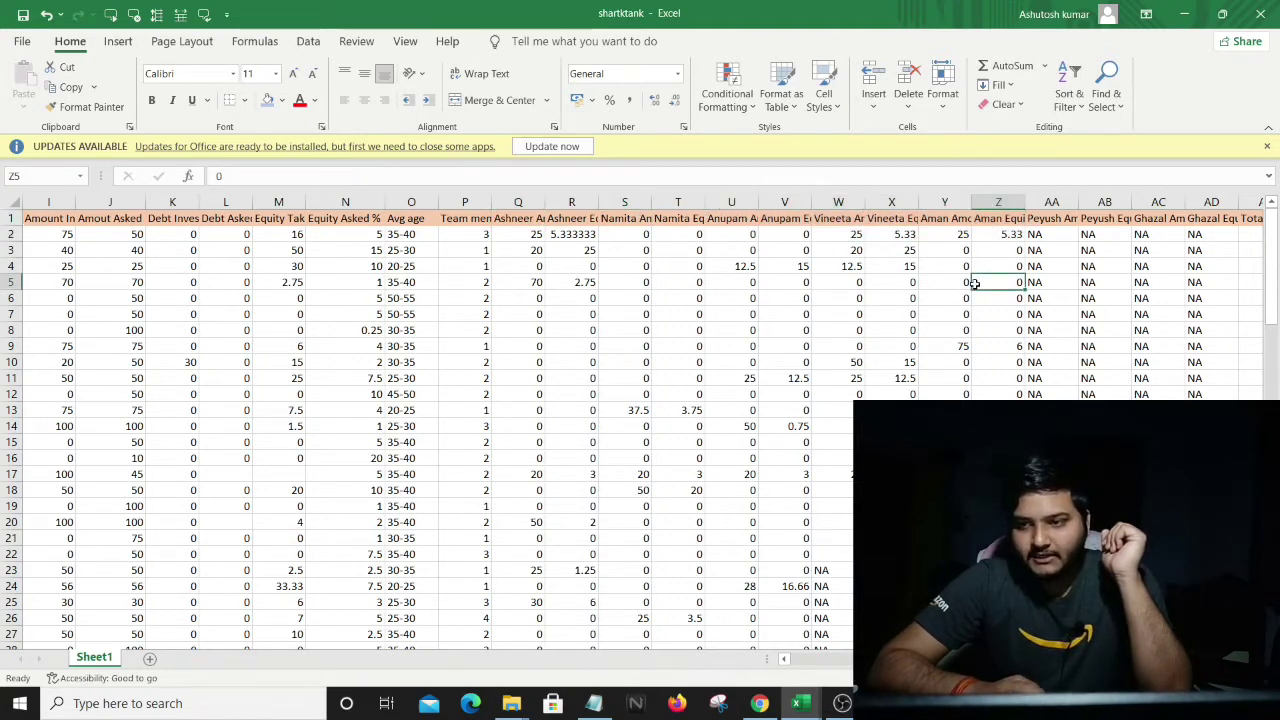
# Examine the total investors and Partners columns at the end of the dataset, and return to its first columns.
pyautogui.hscroll(3, 975, 284)
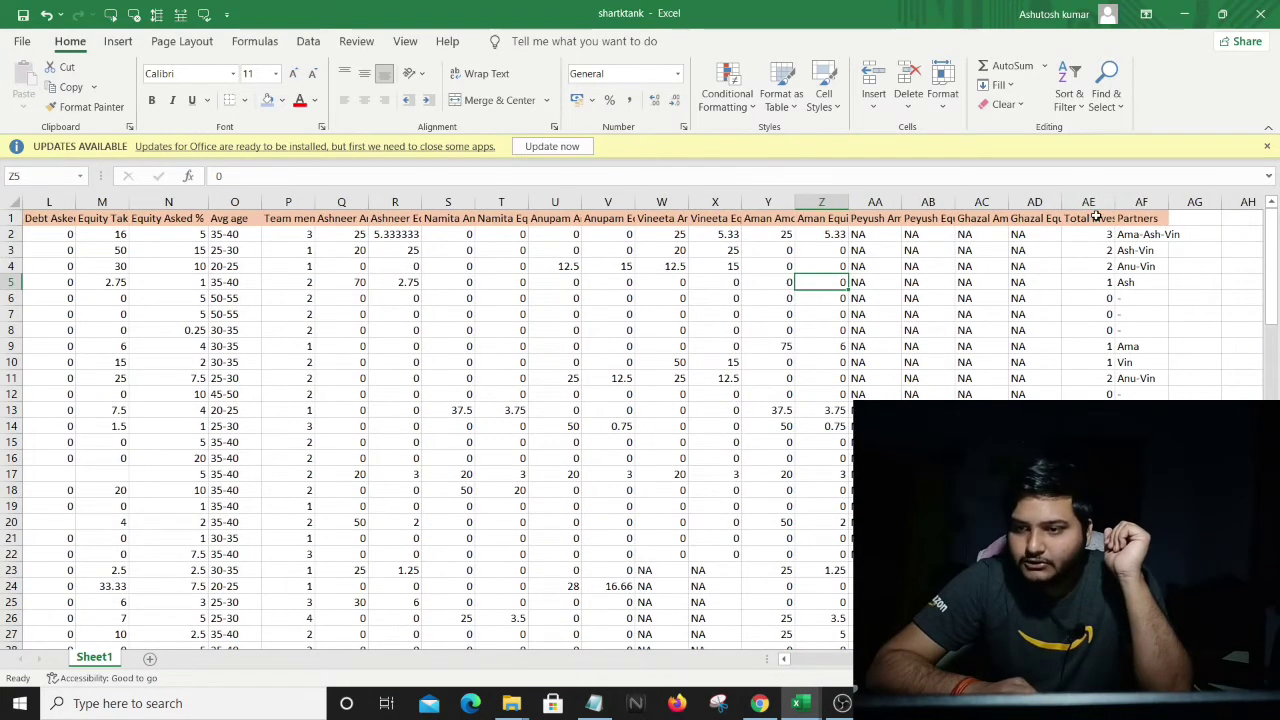
pyautogui.click(1097, 220)
pyautogui.click(1098, 241)
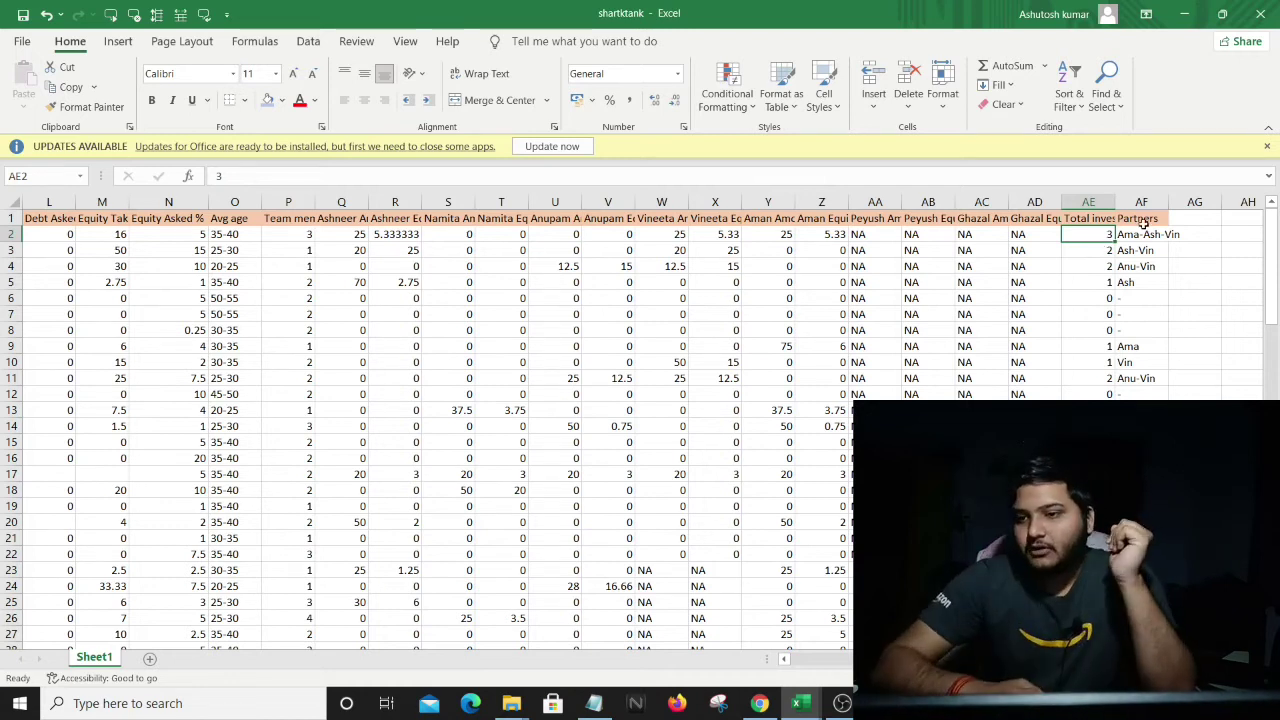
pyautogui.click(1143, 221)
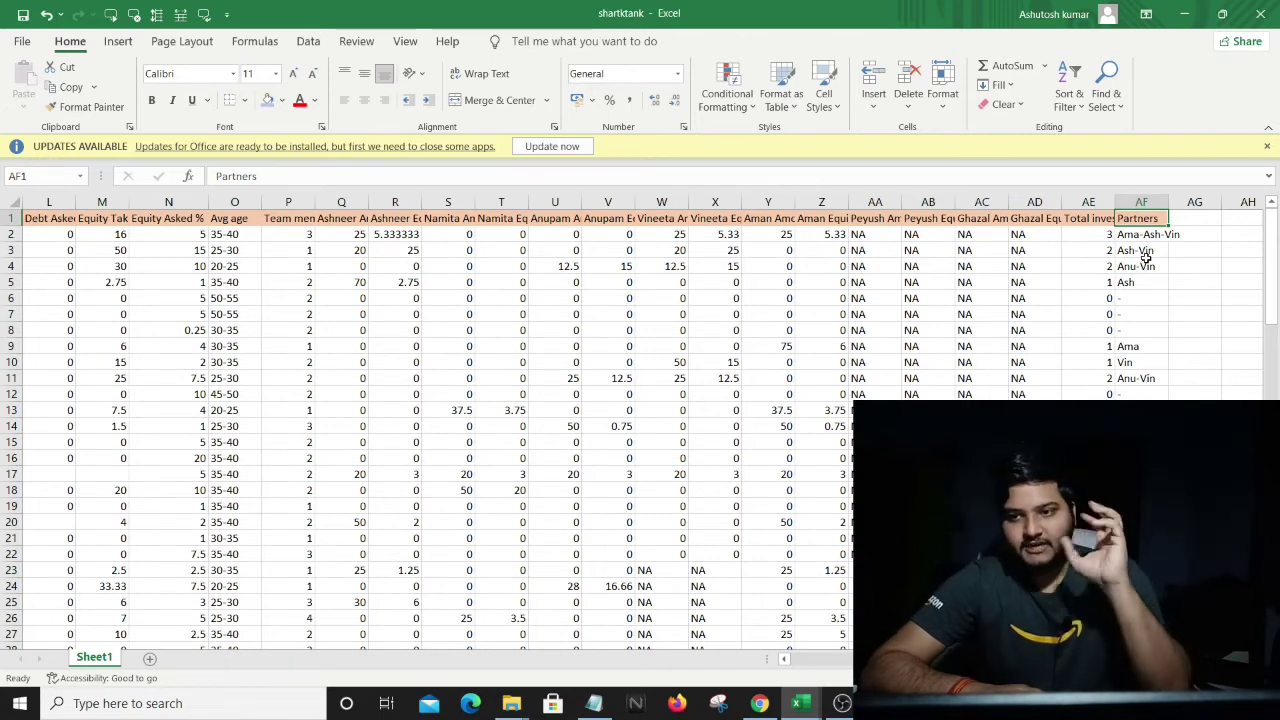
pyautogui.click(985, 265)
pyautogui.hscroll(-5, 988, 264)
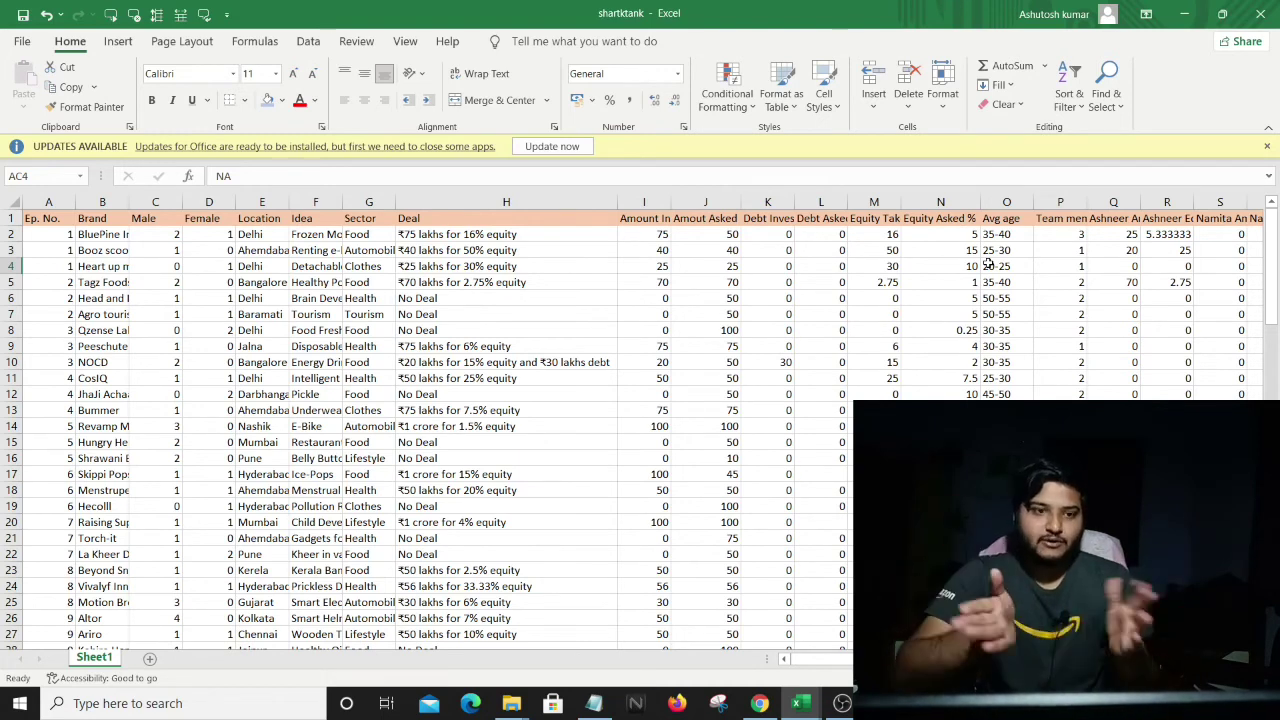
# Switch to Chrome and examine the Shark Tank India Wikipedia article, from its Concept section to the pitches and investments table.
pyautogui.click(760, 703)
pyautogui.scroll(2, 758, 369)
pyautogui.scroll(6, 758, 369)
pyautogui.scroll(-2, 758, 369)
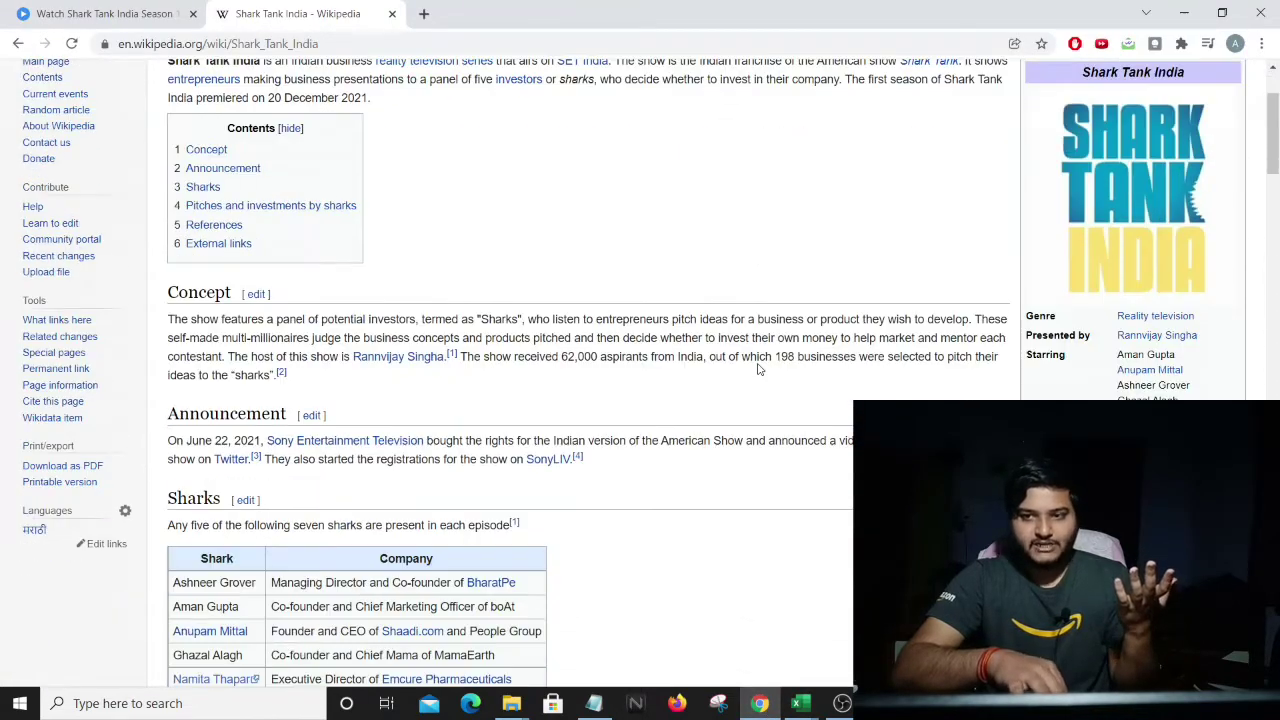
pyautogui.scroll(-9, 758, 369)
pyautogui.scroll(3, 758, 369)
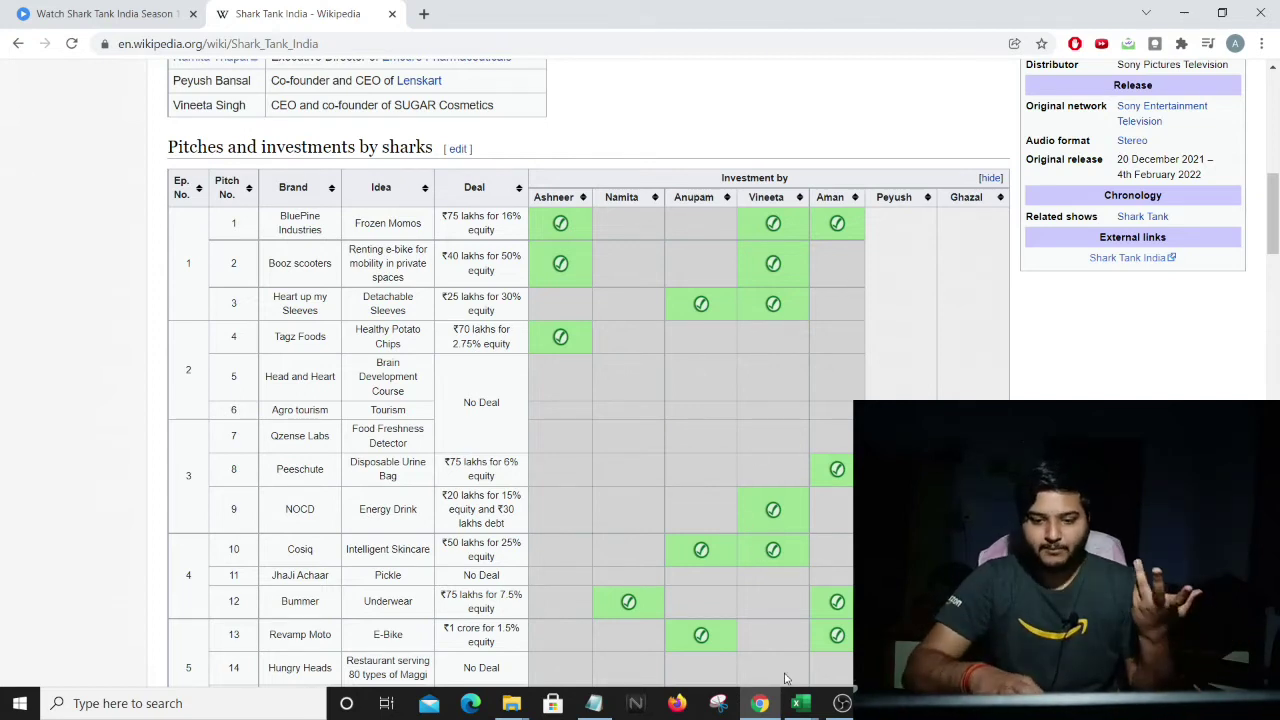
# Switch back to the Excel dataset and inspect sample values for average age, Ashneer's invested amount and team members.
pyautogui.click(800, 703)
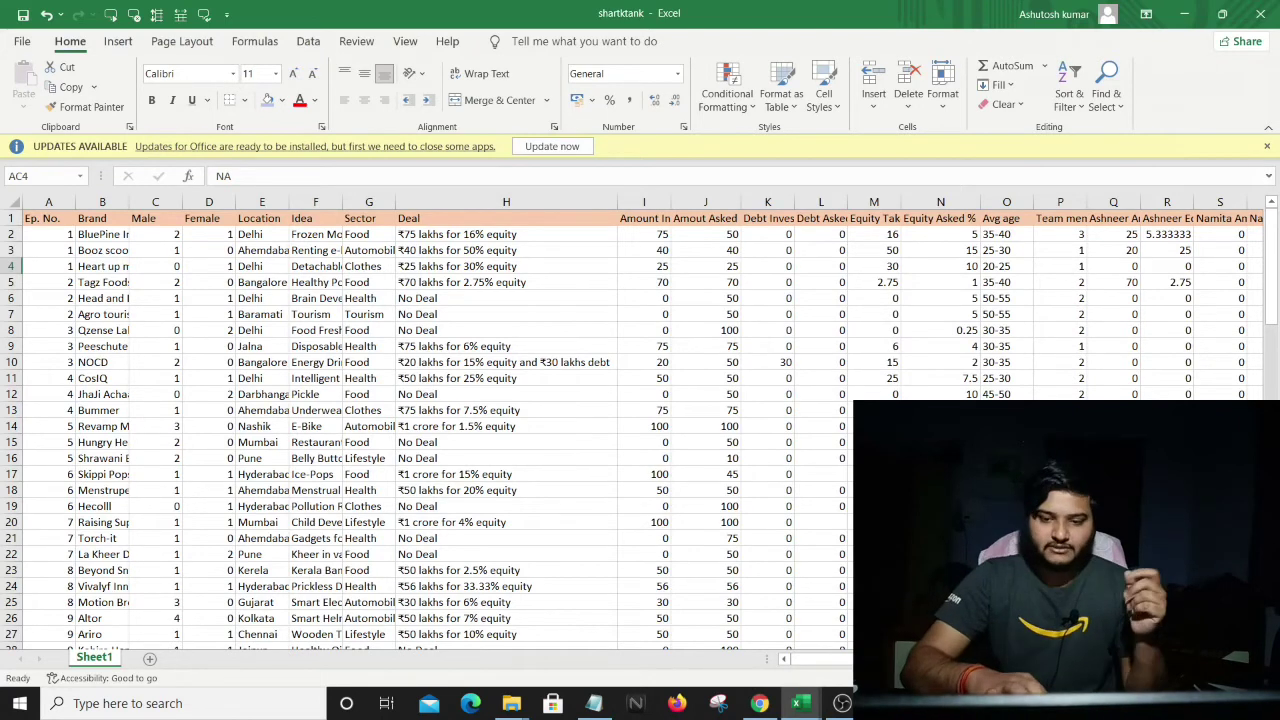
pyautogui.hscroll(3, 868, 398)
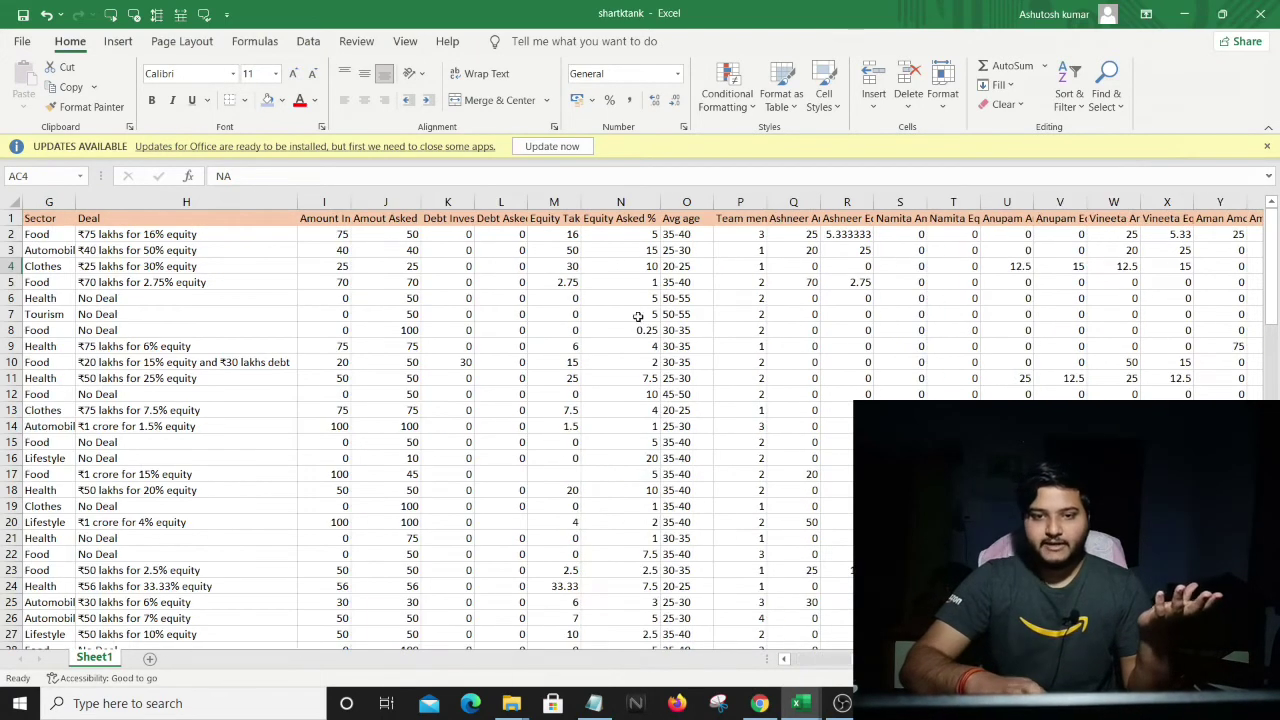
pyautogui.click(677, 234)
pyautogui.click(787, 234)
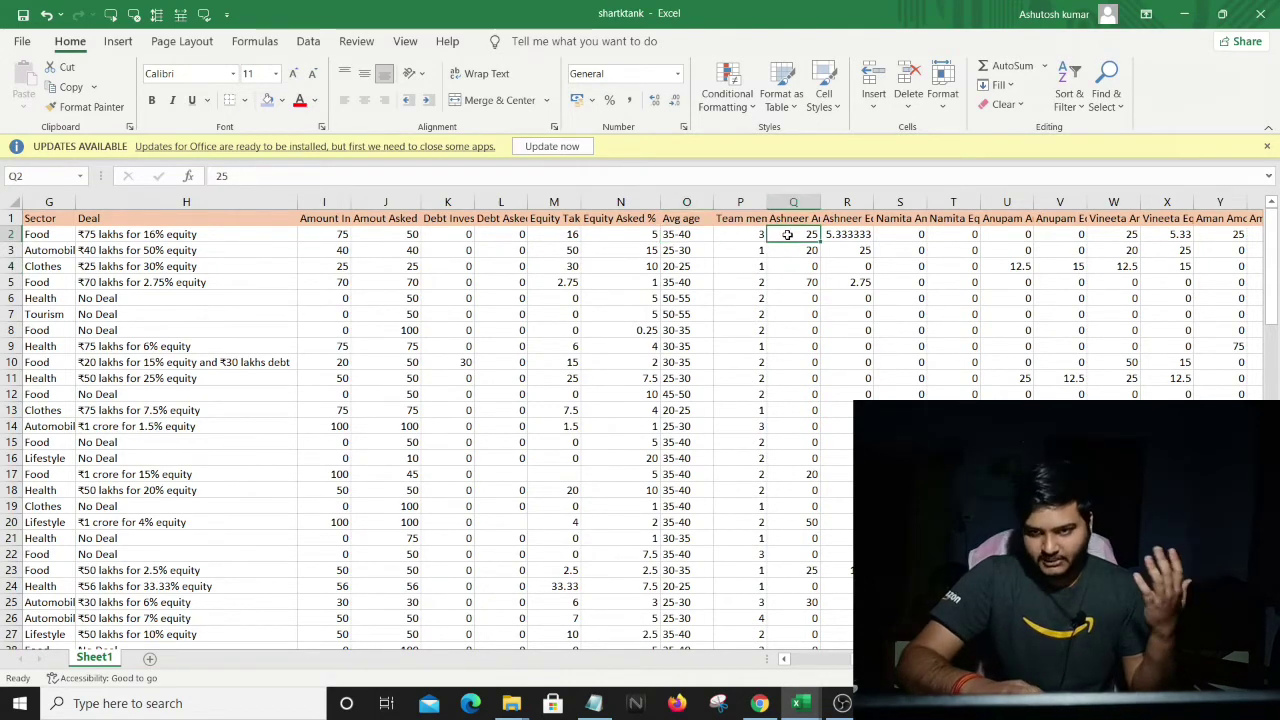
pyautogui.click(738, 472)
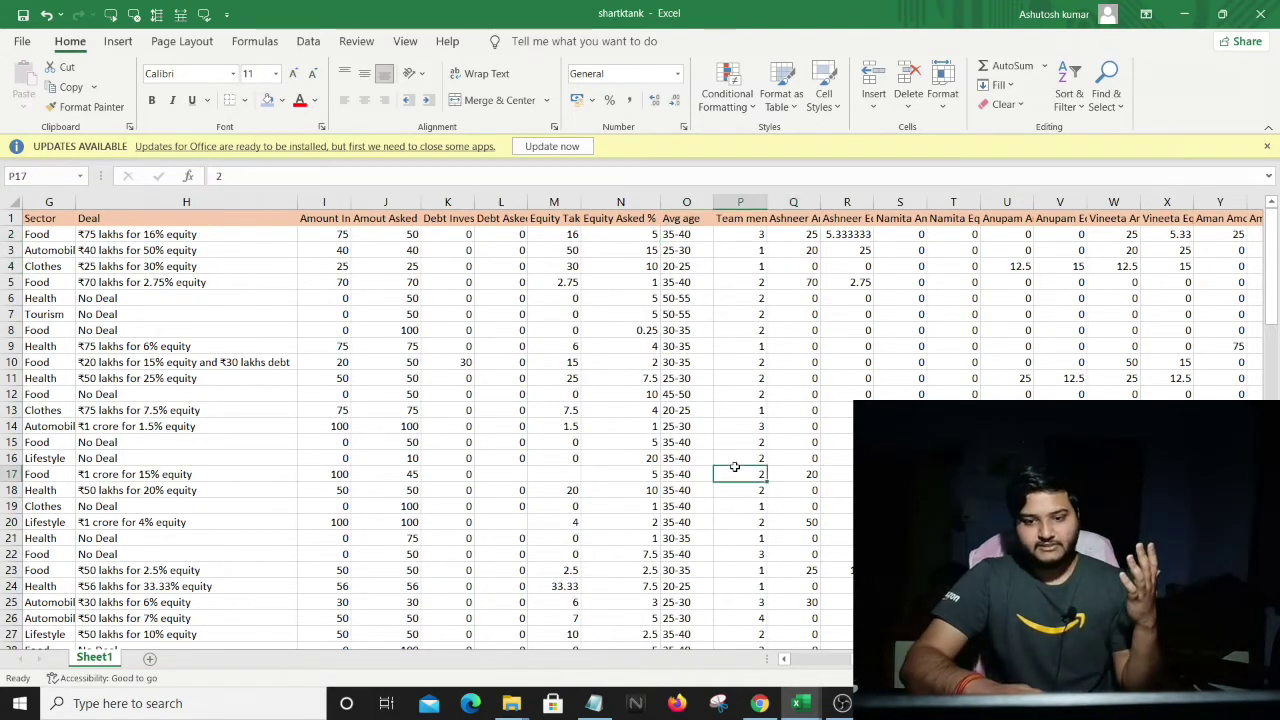
# Switch to Chrome, view the MX Player page for Shark Tank India Season 1, and return to the Wikipedia article.
pyautogui.click(776, 705)
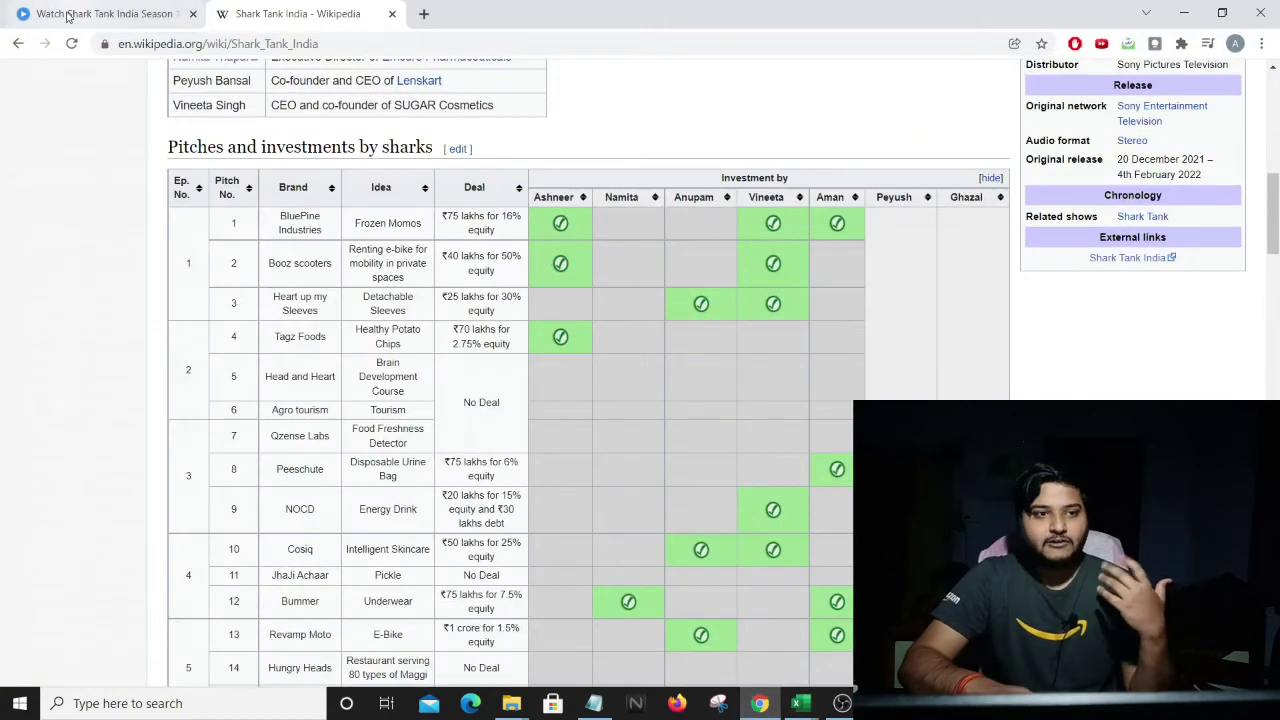
pyautogui.click(100, 14)
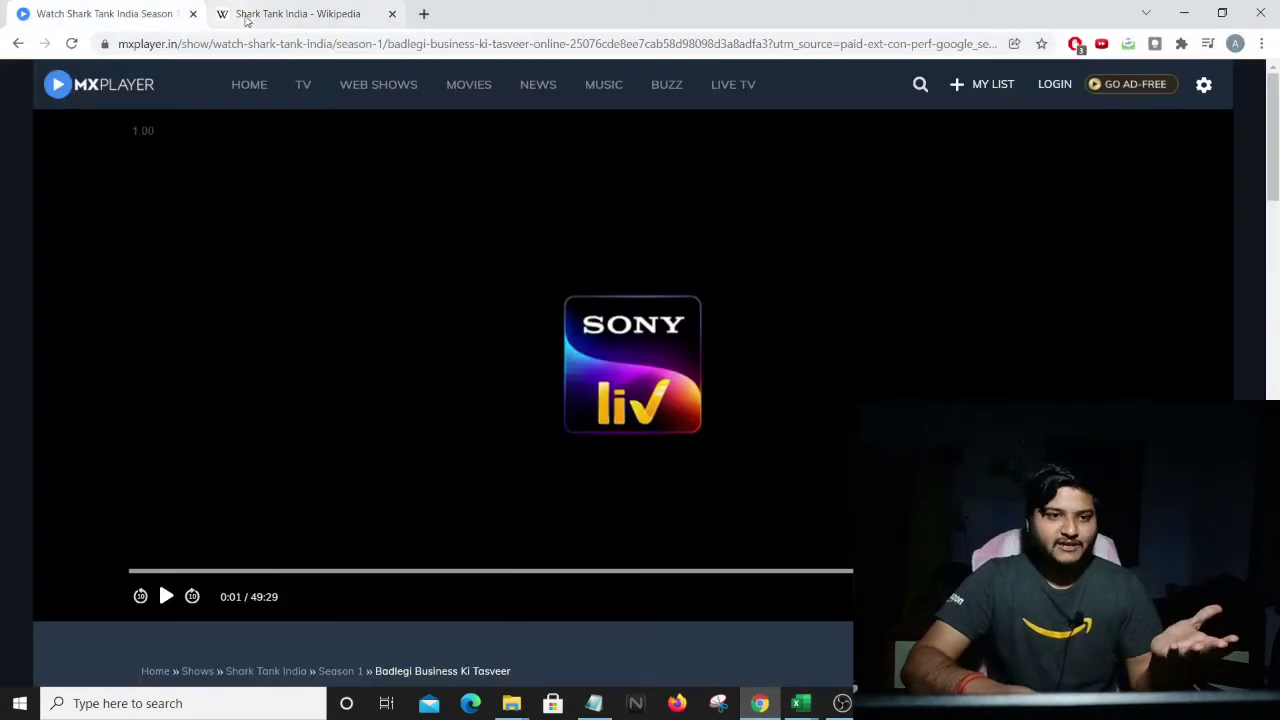
pyautogui.click(262, 17)
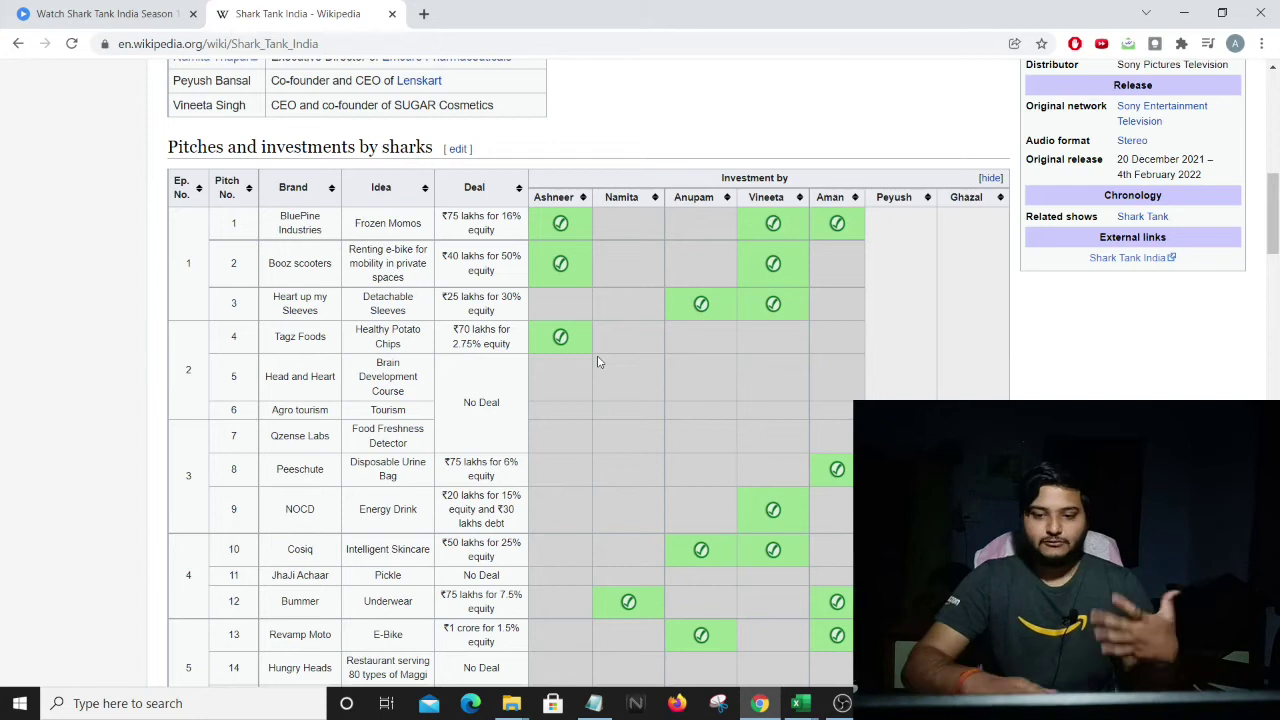
# Switch to the shartktank Excel dataset and skim its columns through Partners, returning to the deal and debt columns.
pyautogui.click(786, 695)
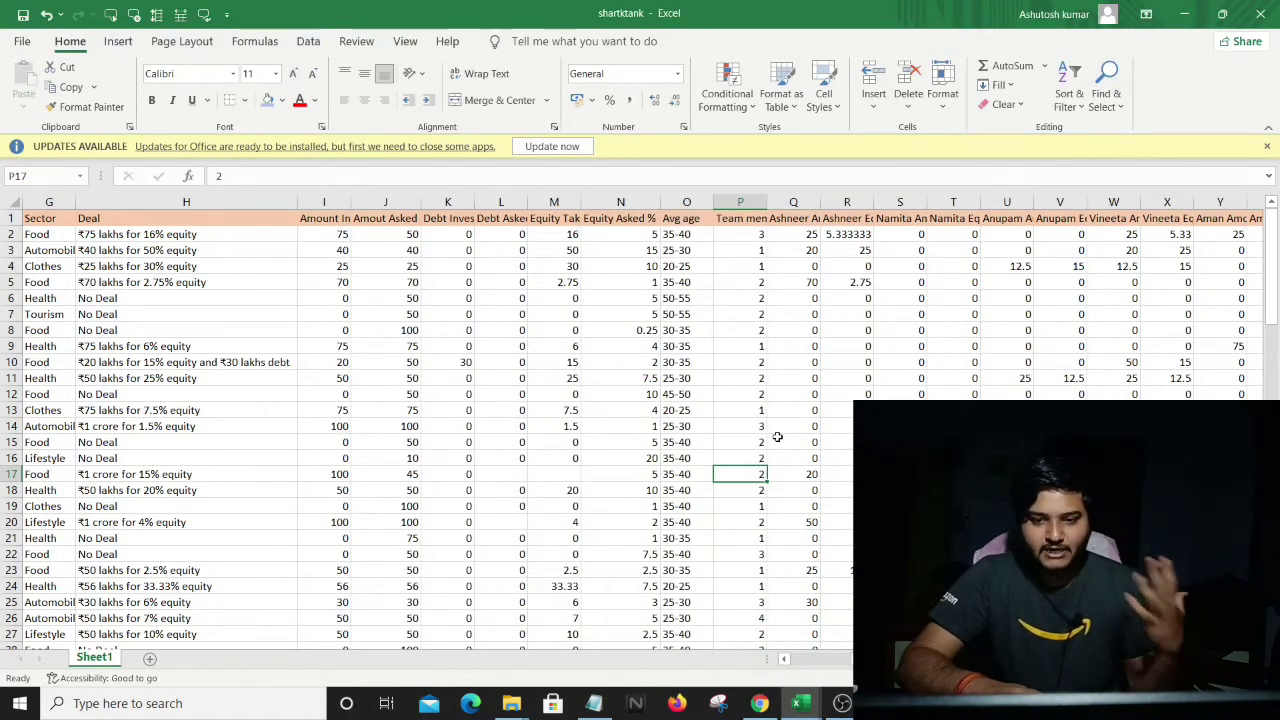
pyautogui.click(571, 333)
pyautogui.hscroll(5, 571, 333)
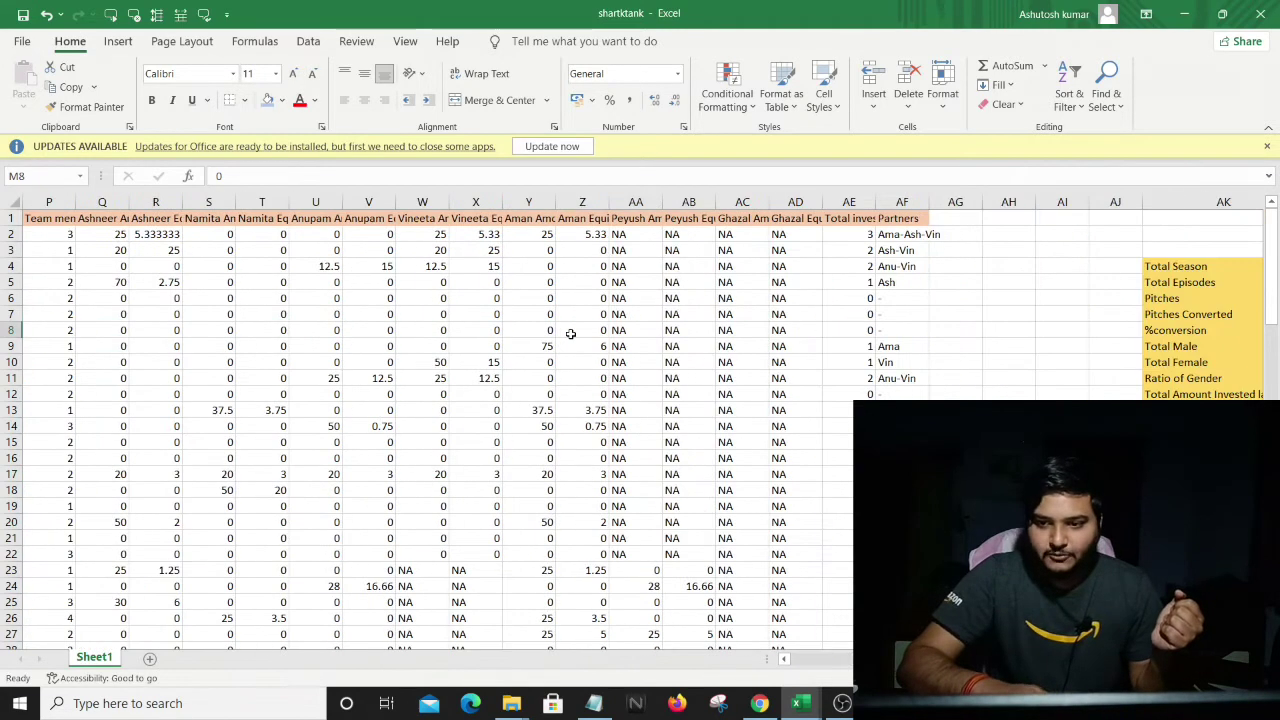
pyautogui.hscroll(-6, 571, 333)
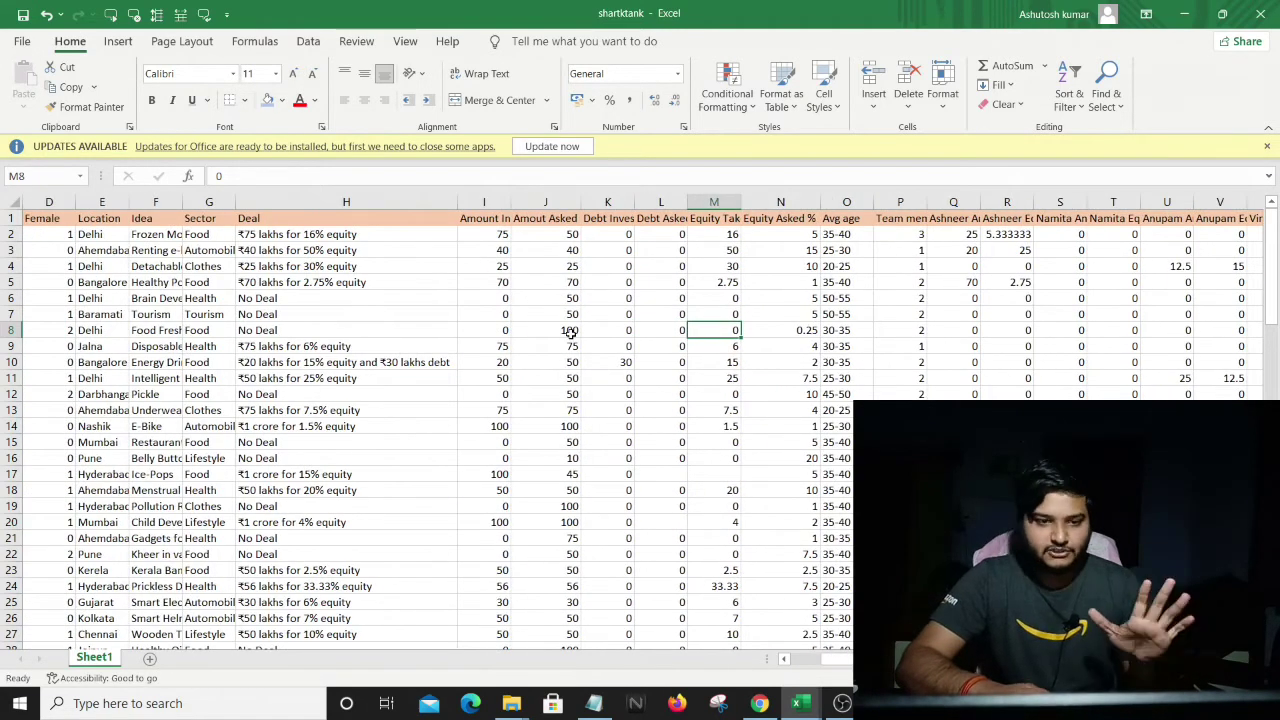
pyautogui.click(650, 335)
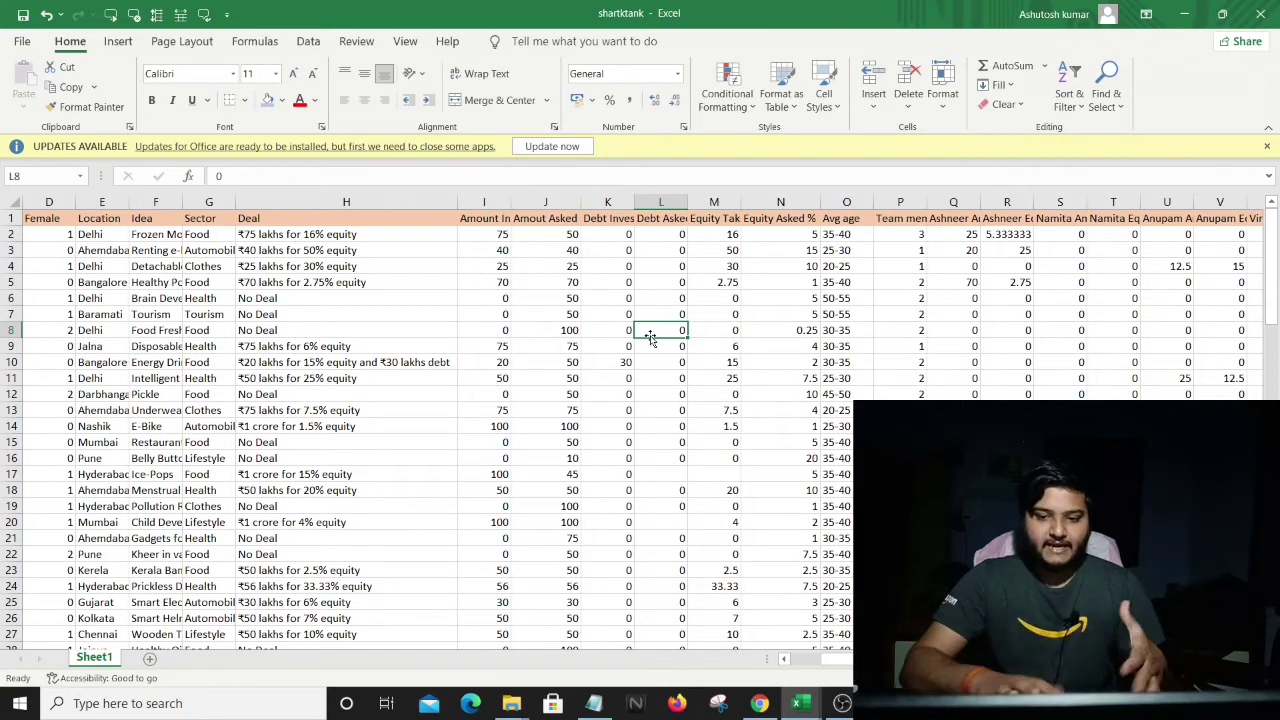
# Switch to the Book2 workbook, view the shark statistics on Sheet2, and return to the show statistics on Sheet1.
pyautogui.click(800, 703)
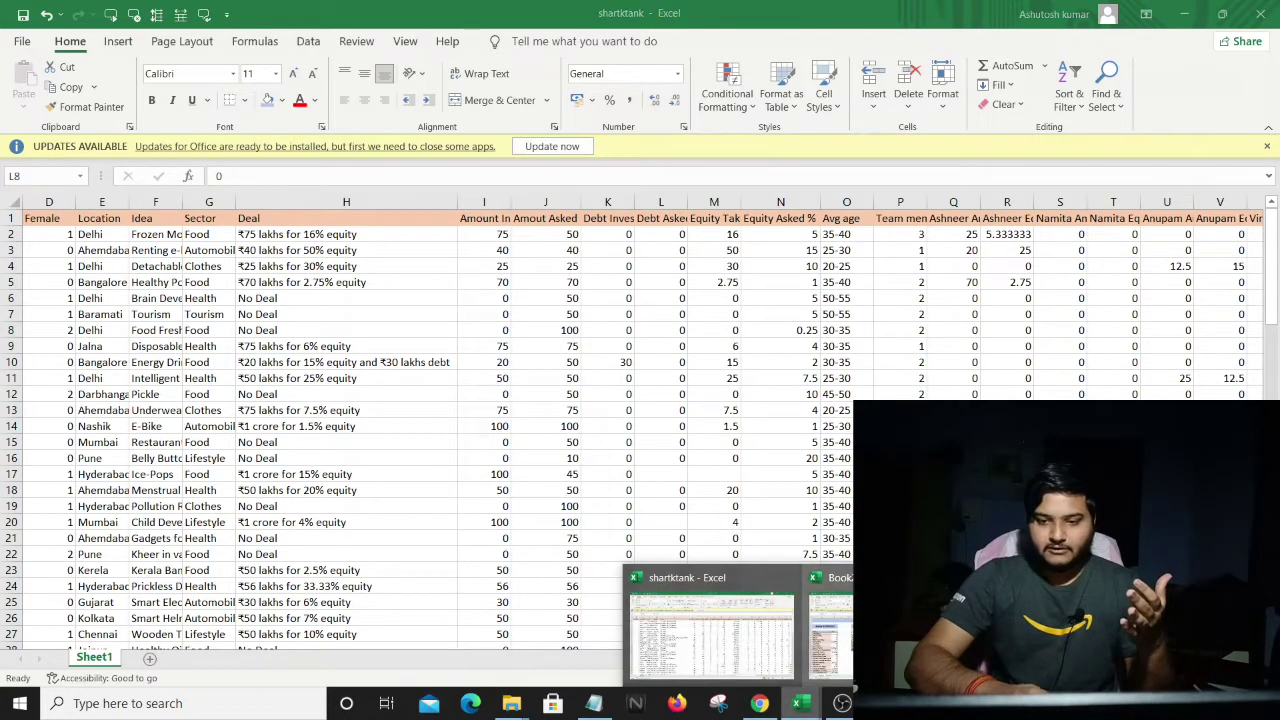
pyautogui.click(830, 625)
pyautogui.click(406, 536)
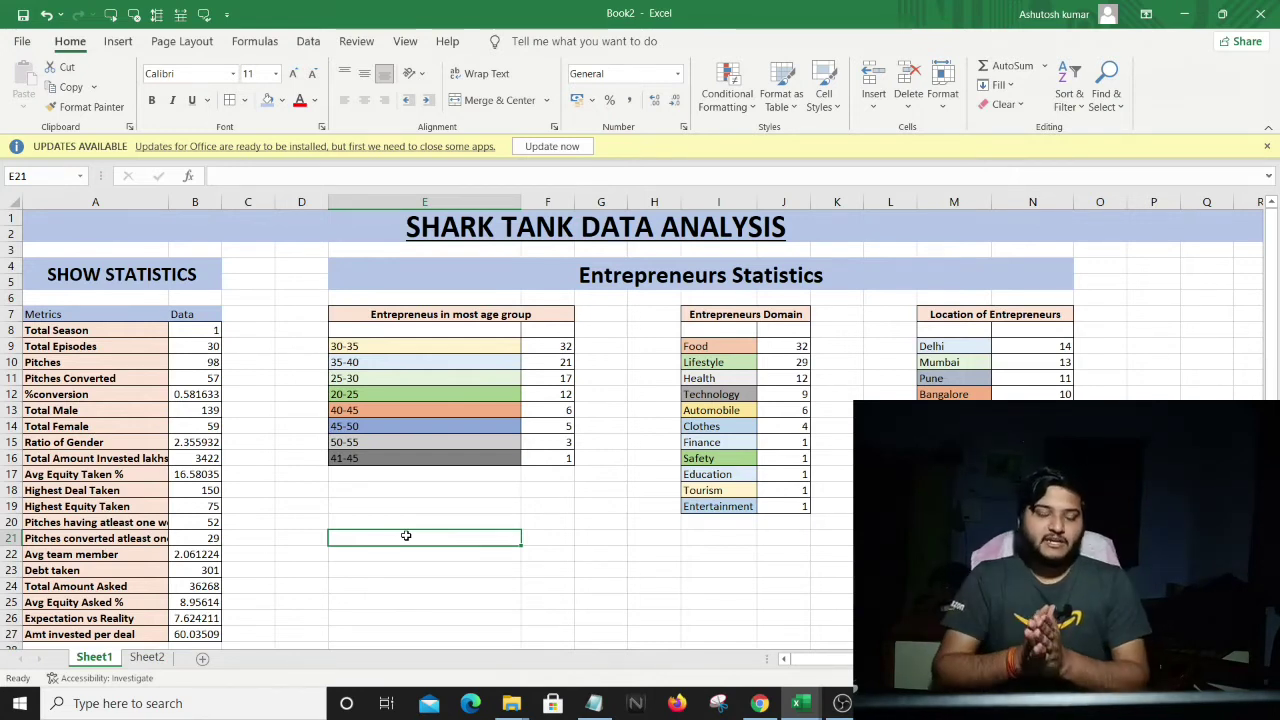
pyautogui.click(146, 657)
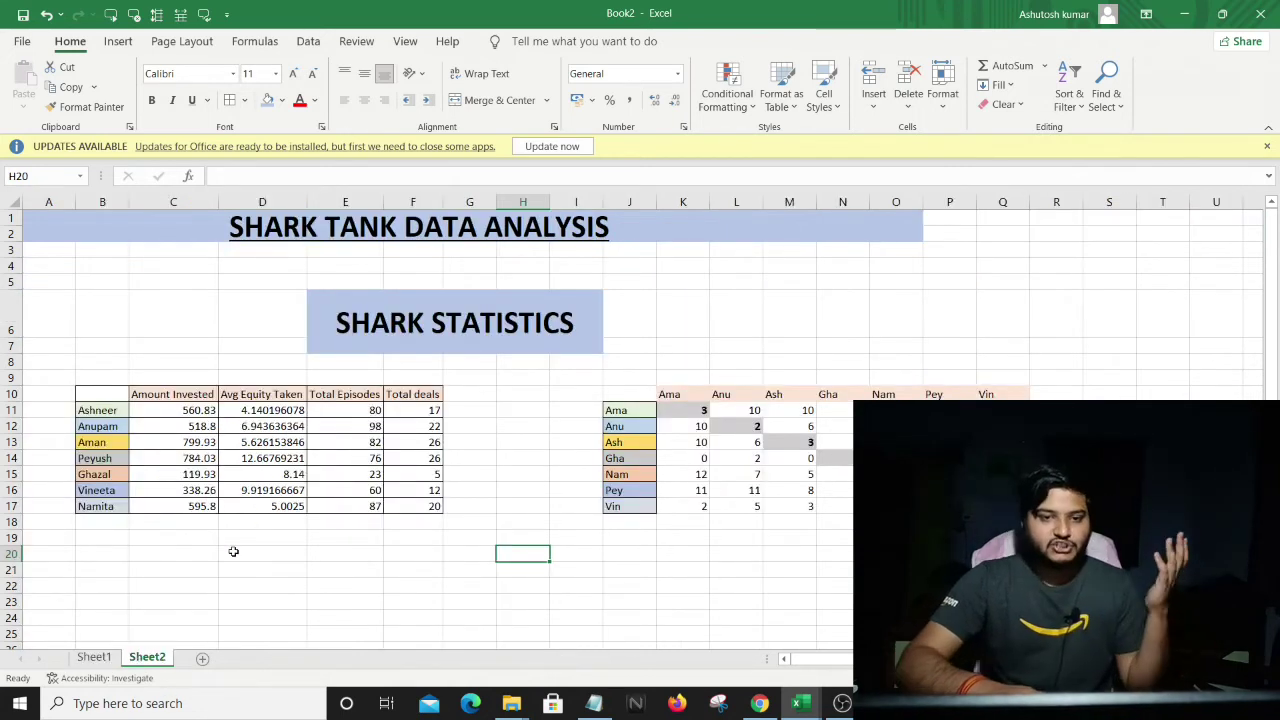
pyautogui.click(94, 657)
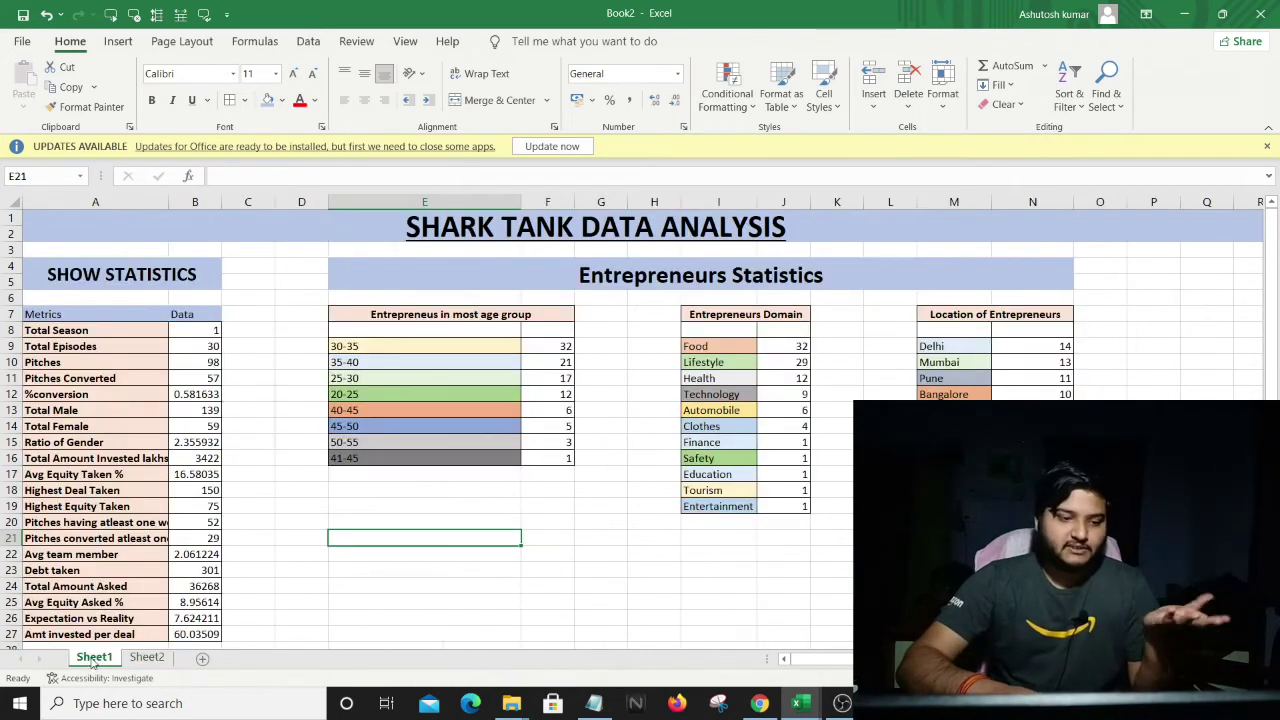
# Inspect the Total Season and Total Episodes metrics in the Show Statistics table.
pyautogui.click(116, 489)
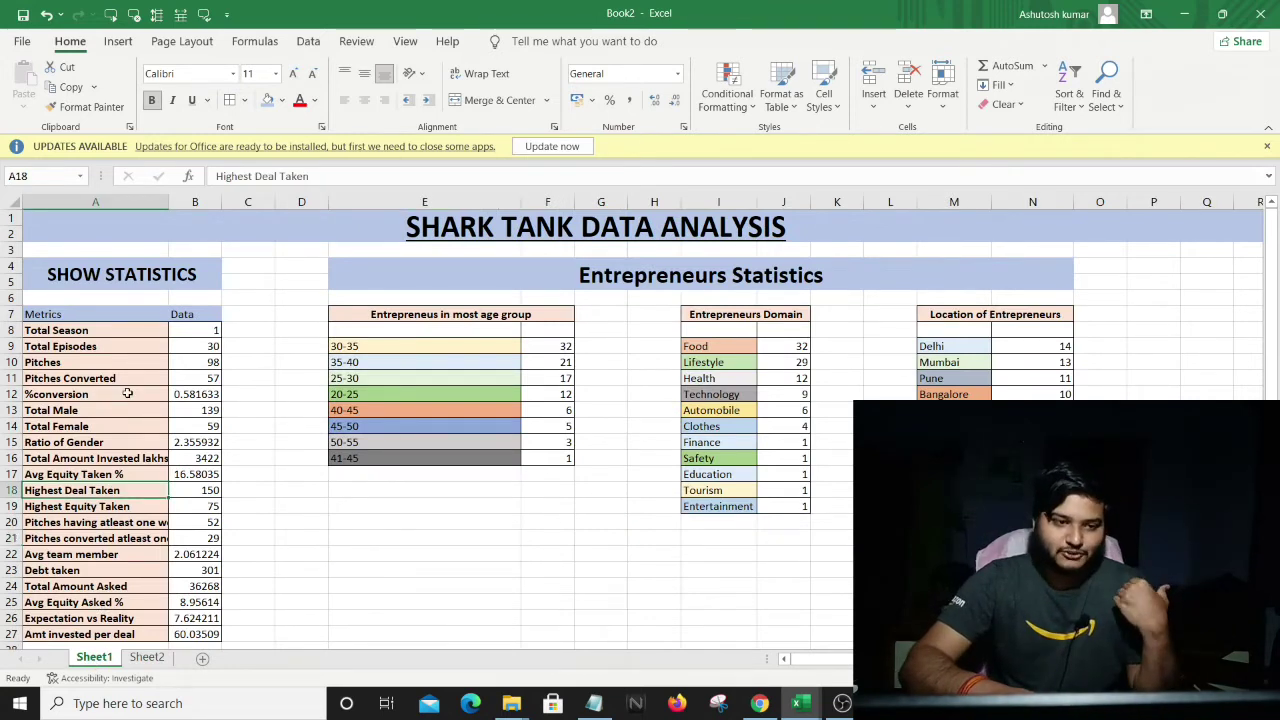
pyautogui.click(99, 330)
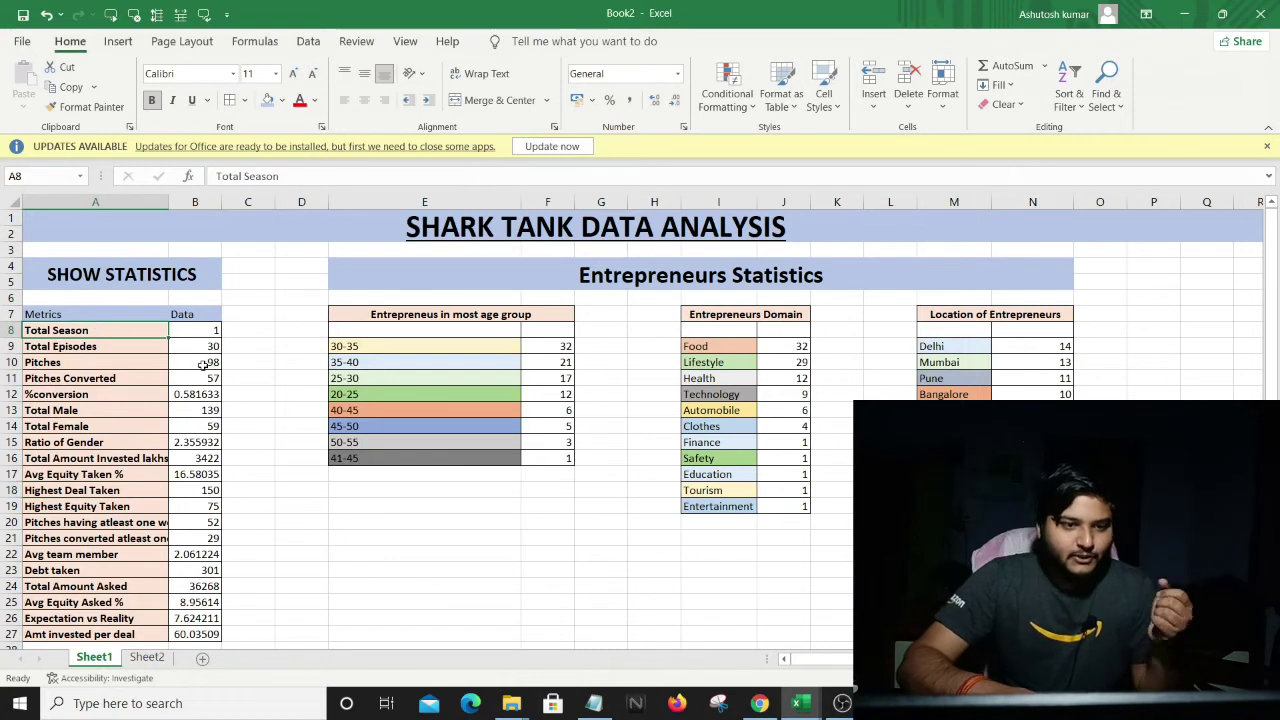
pyautogui.click(110, 344)
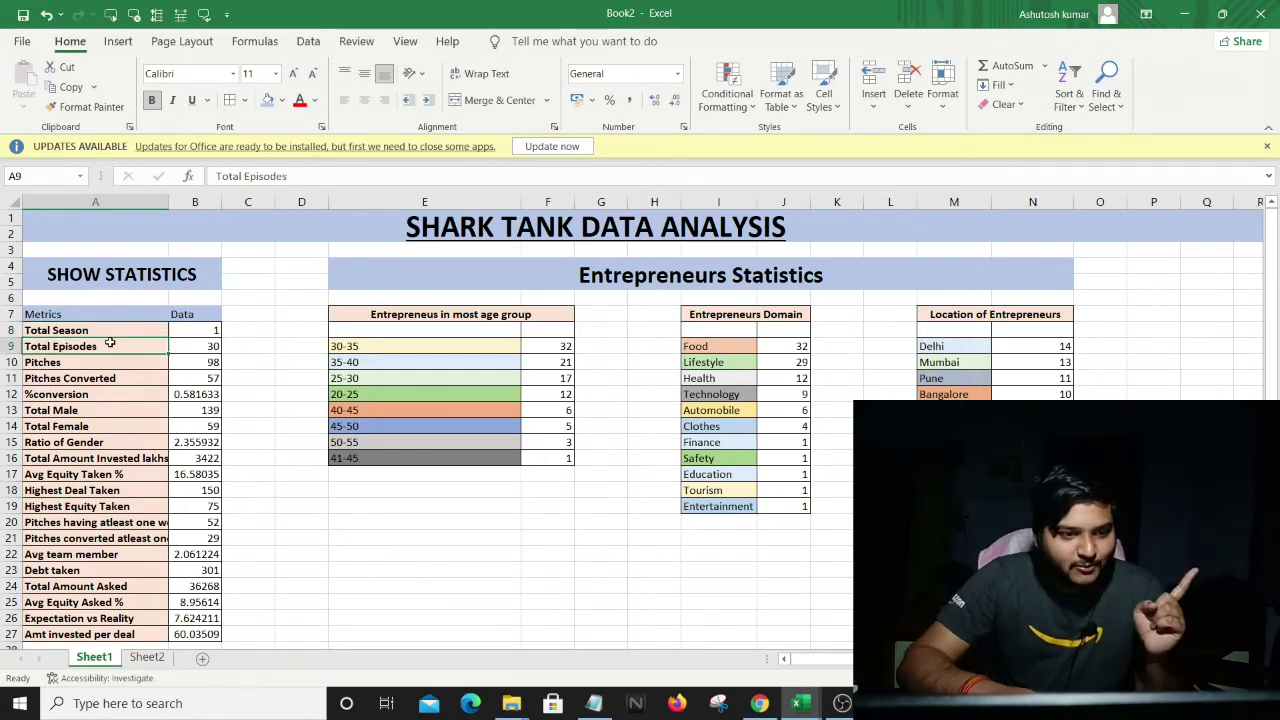
pyautogui.click(192, 350)
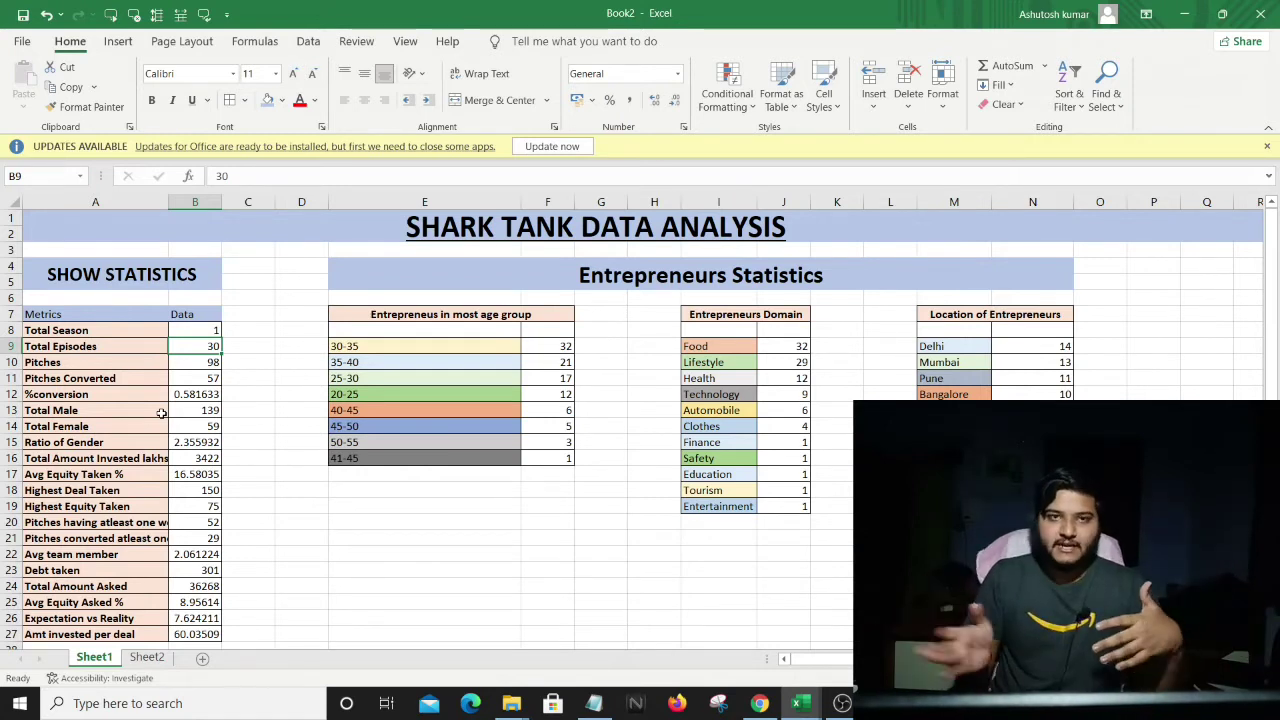
pyautogui.click(114, 330)
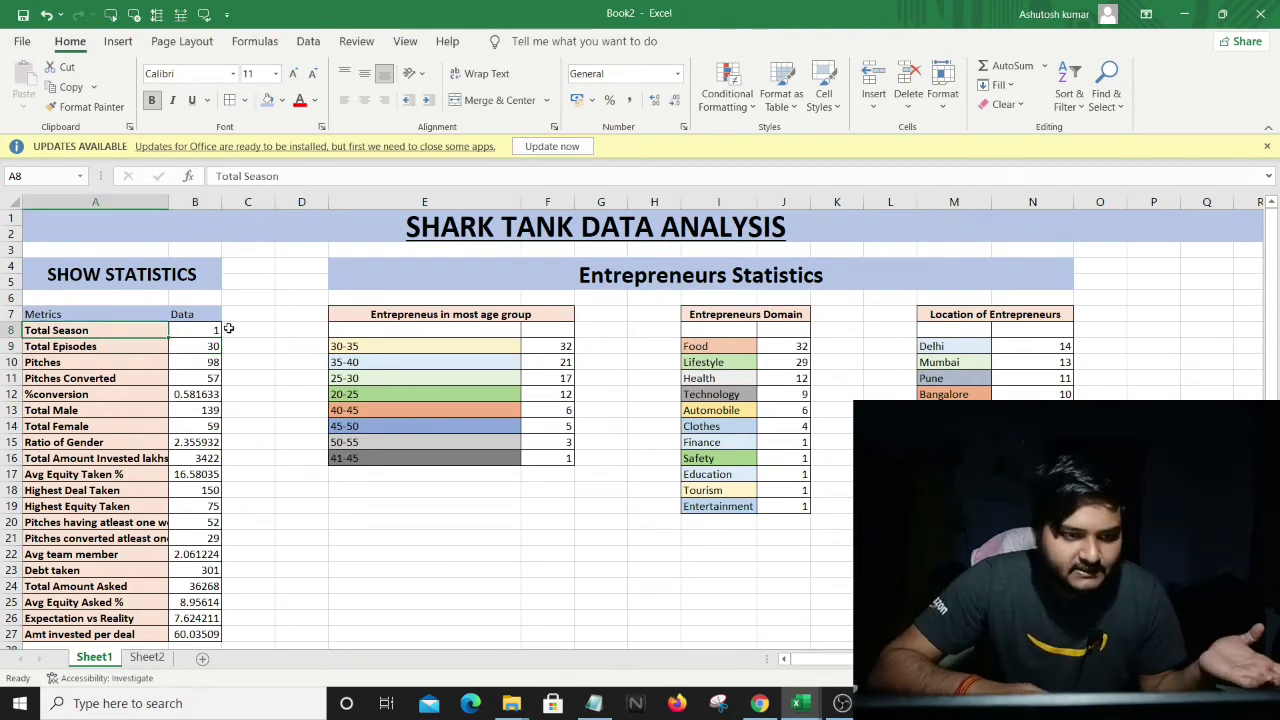
pyautogui.click(108, 344)
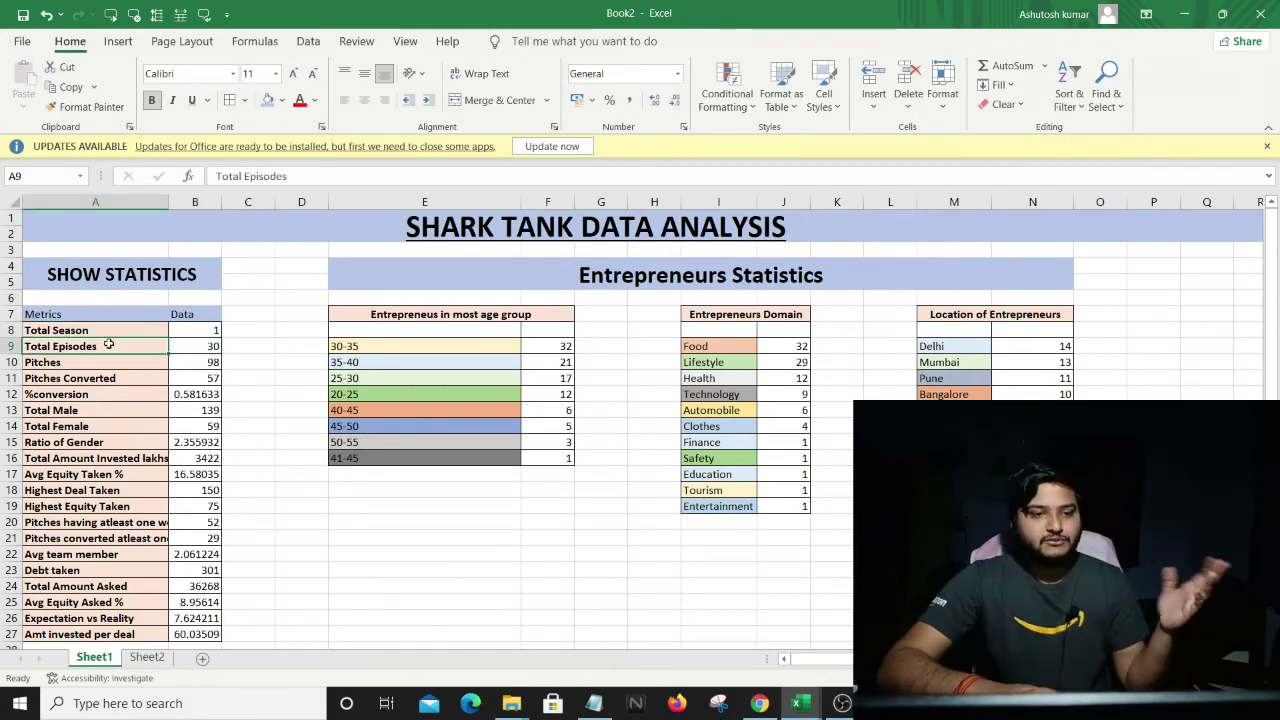
pyautogui.click(183, 346)
# Inspect the Pitches, Pitches Converted and %conversion metrics and their values in the Show Statistics table.
pyautogui.click(121, 368)
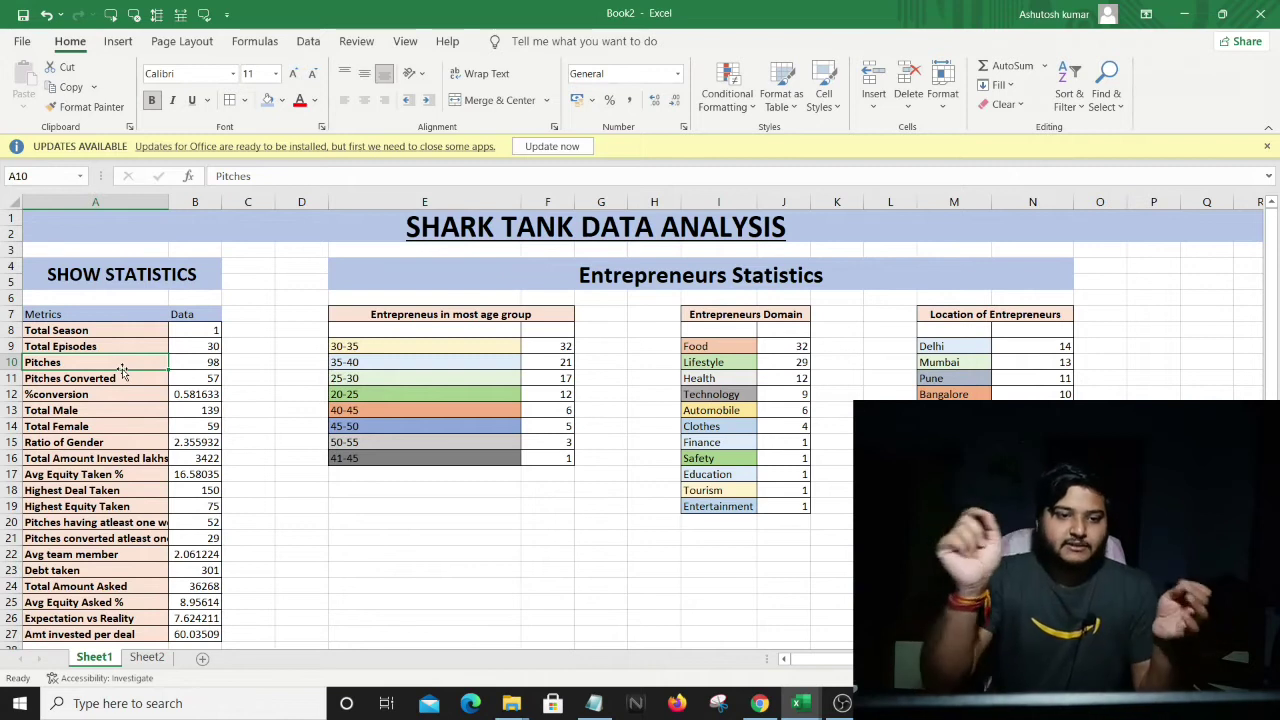
pyautogui.click(178, 362)
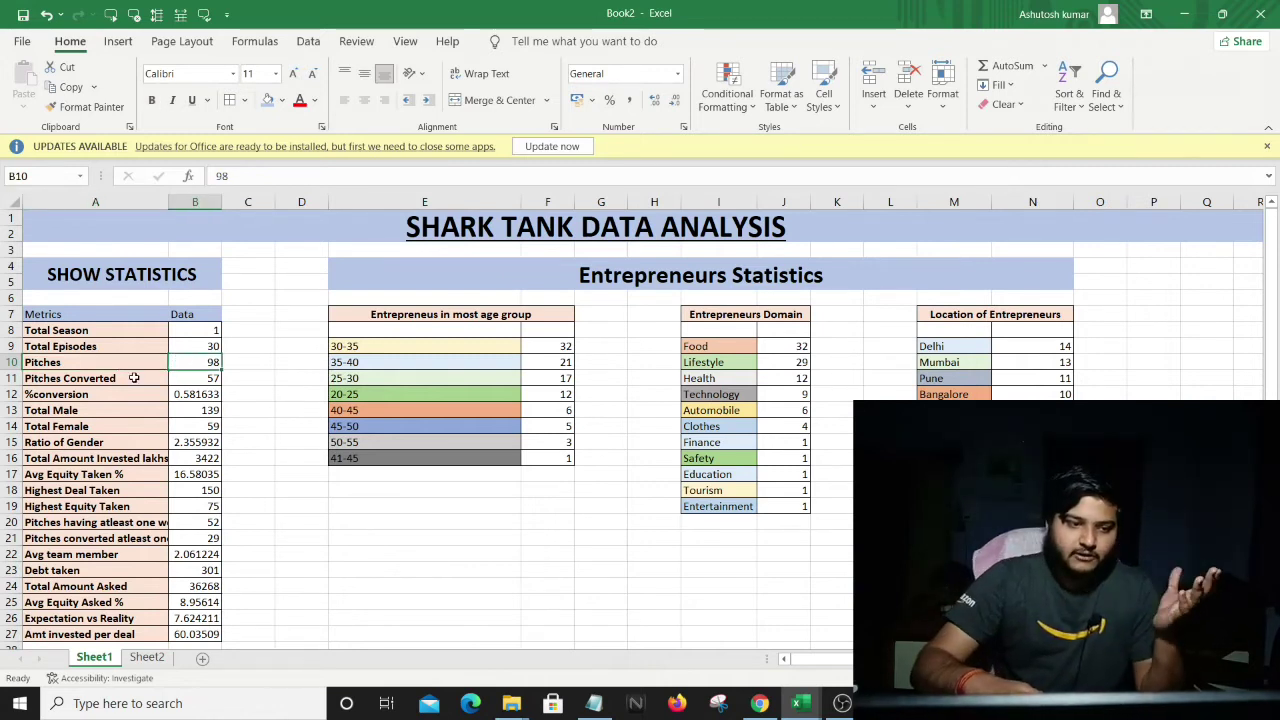
pyautogui.click(133, 378)
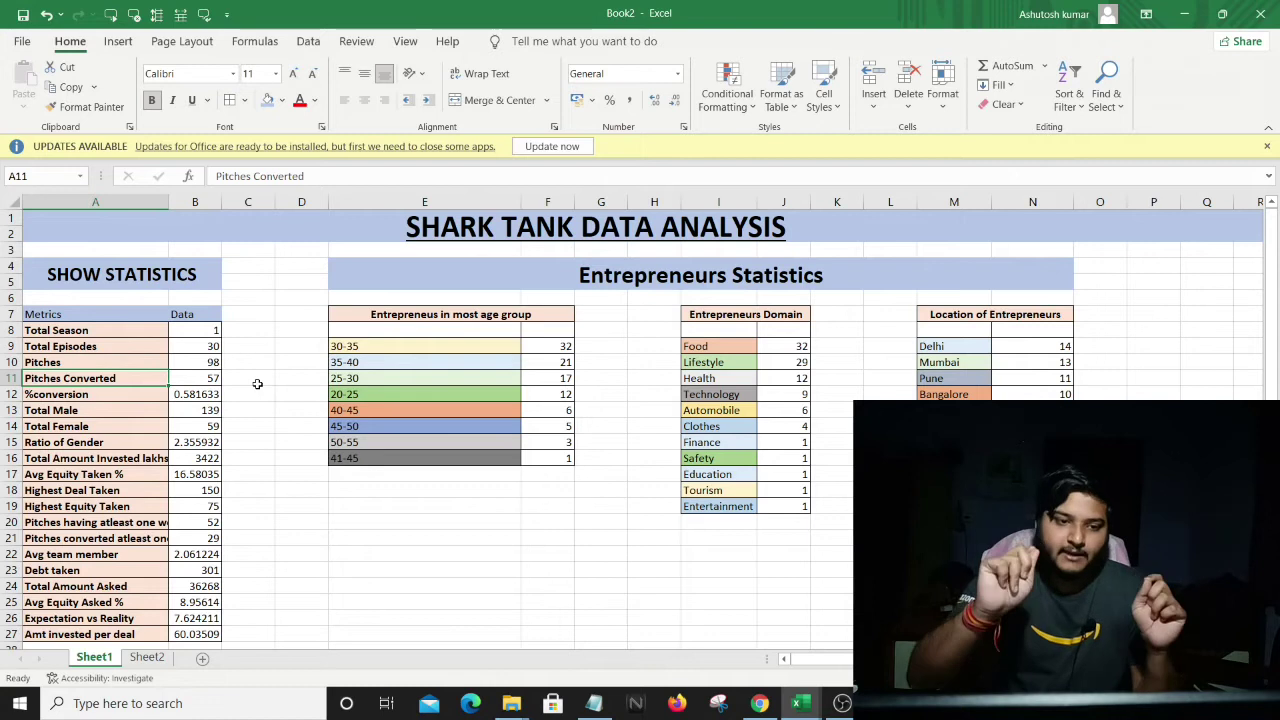
pyautogui.click(196, 377)
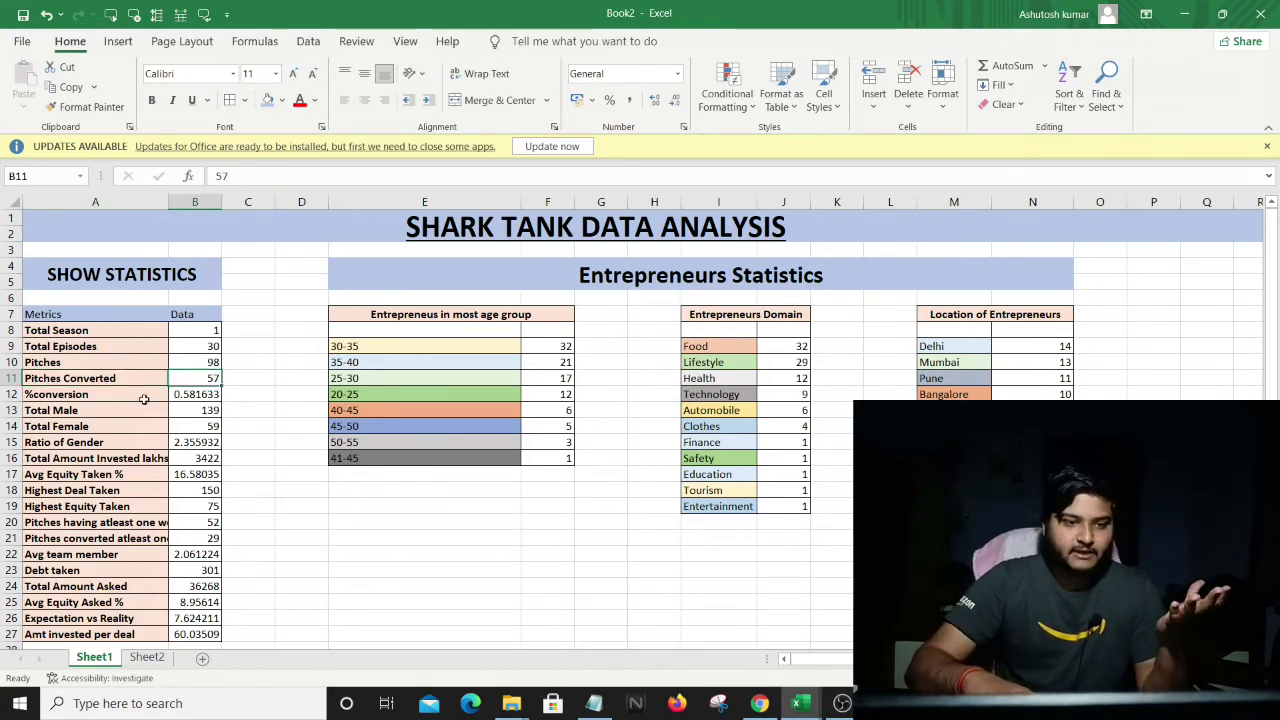
pyautogui.click(151, 394)
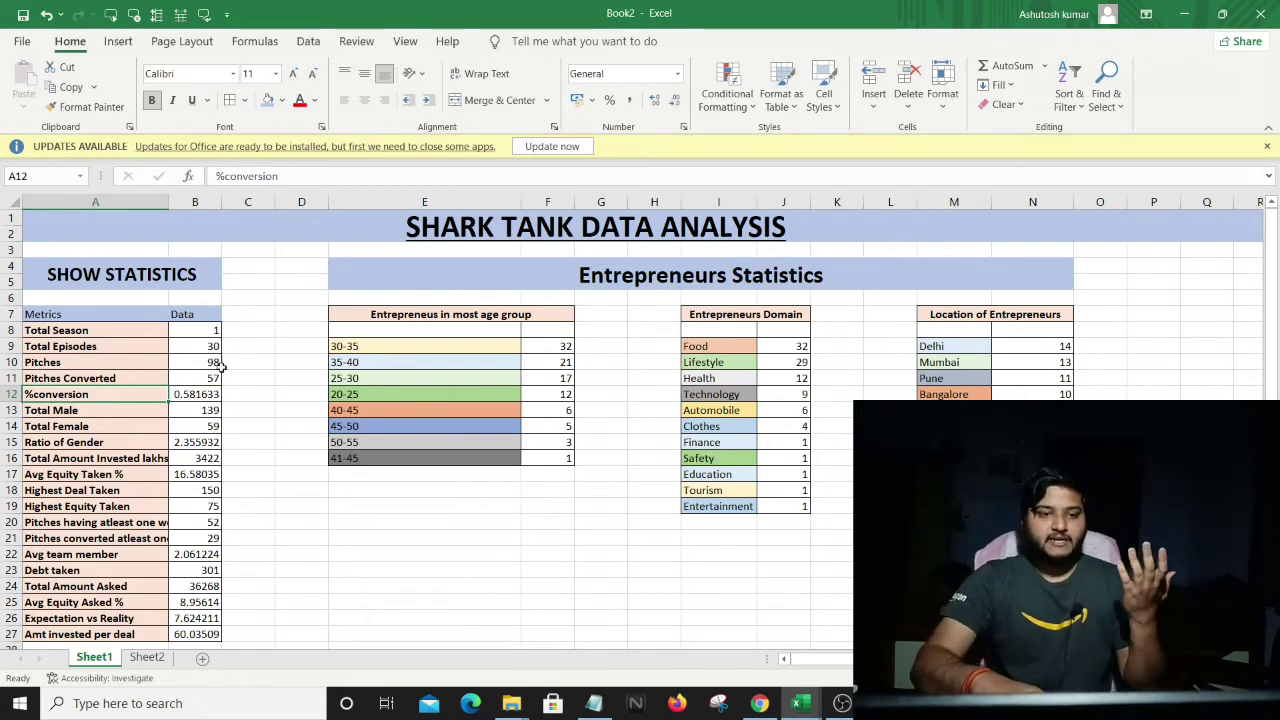
pyautogui.click(206, 398)
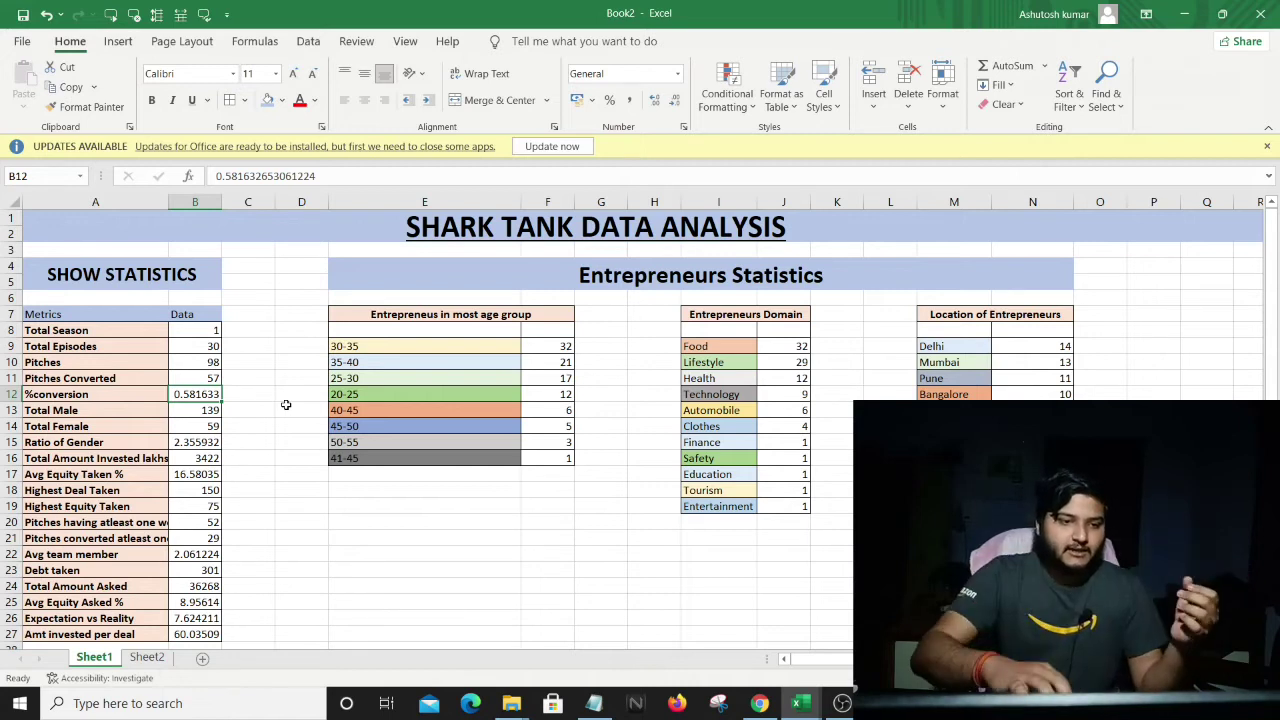
# Inspect the Total Male and Total Female values, and view their source columns Male and Female in the shartktank dataset.
pyautogui.click(190, 409)
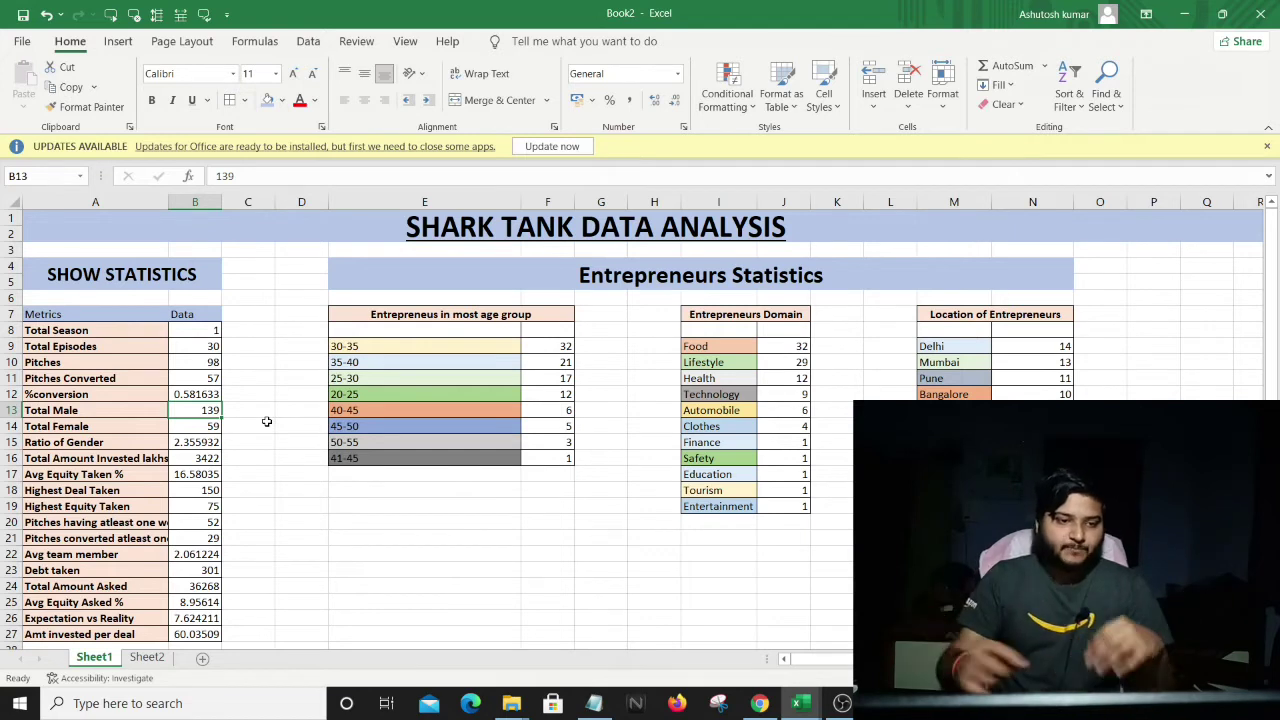
pyautogui.click(188, 430)
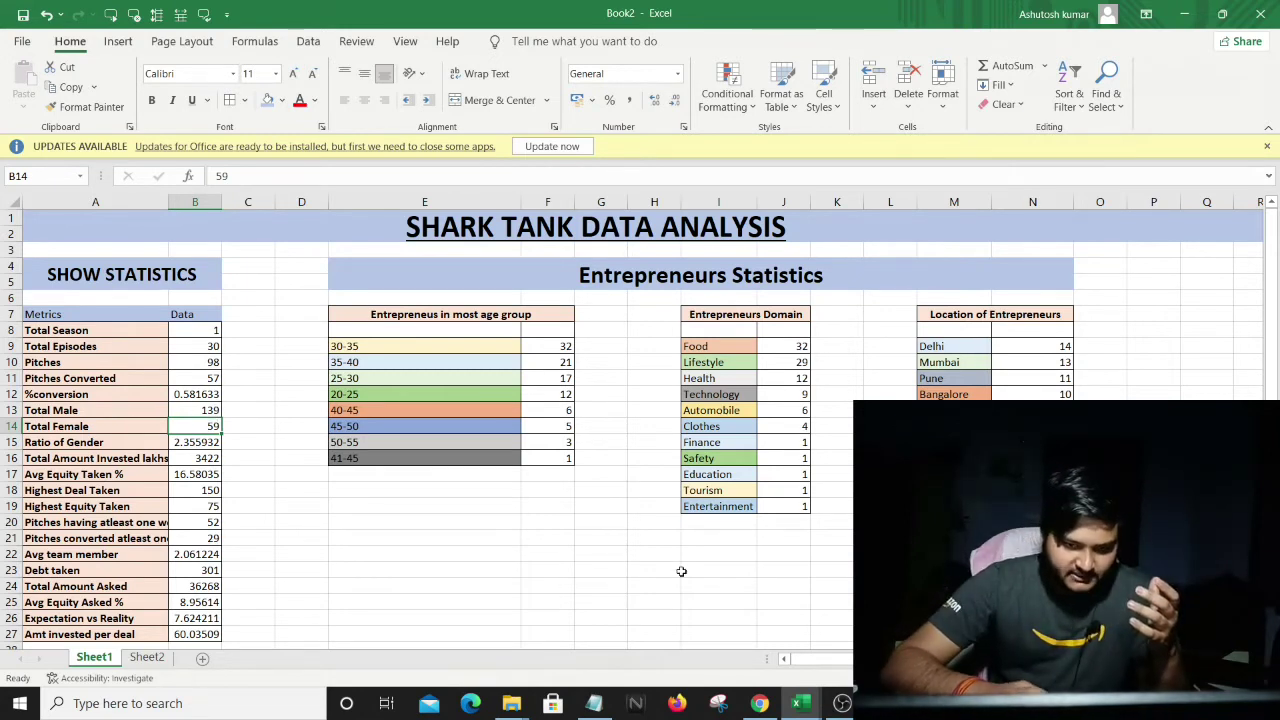
pyautogui.moveTo(800, 703)
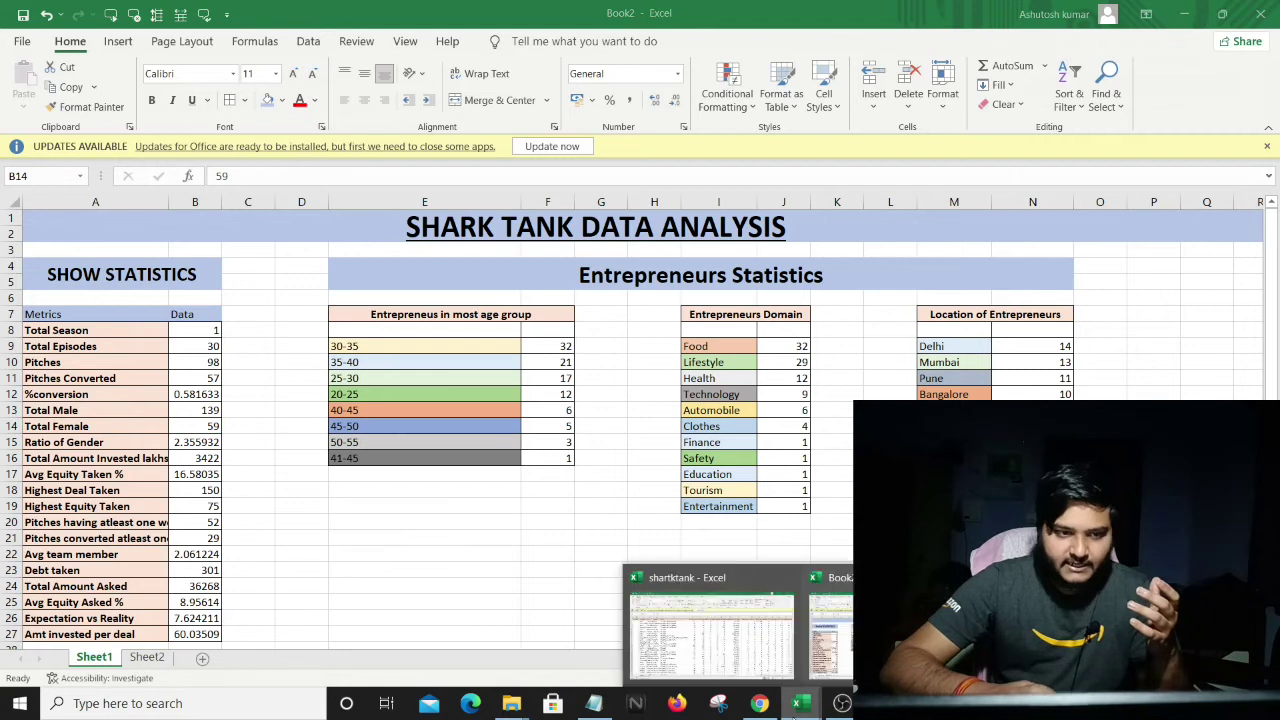
pyautogui.click(733, 651)
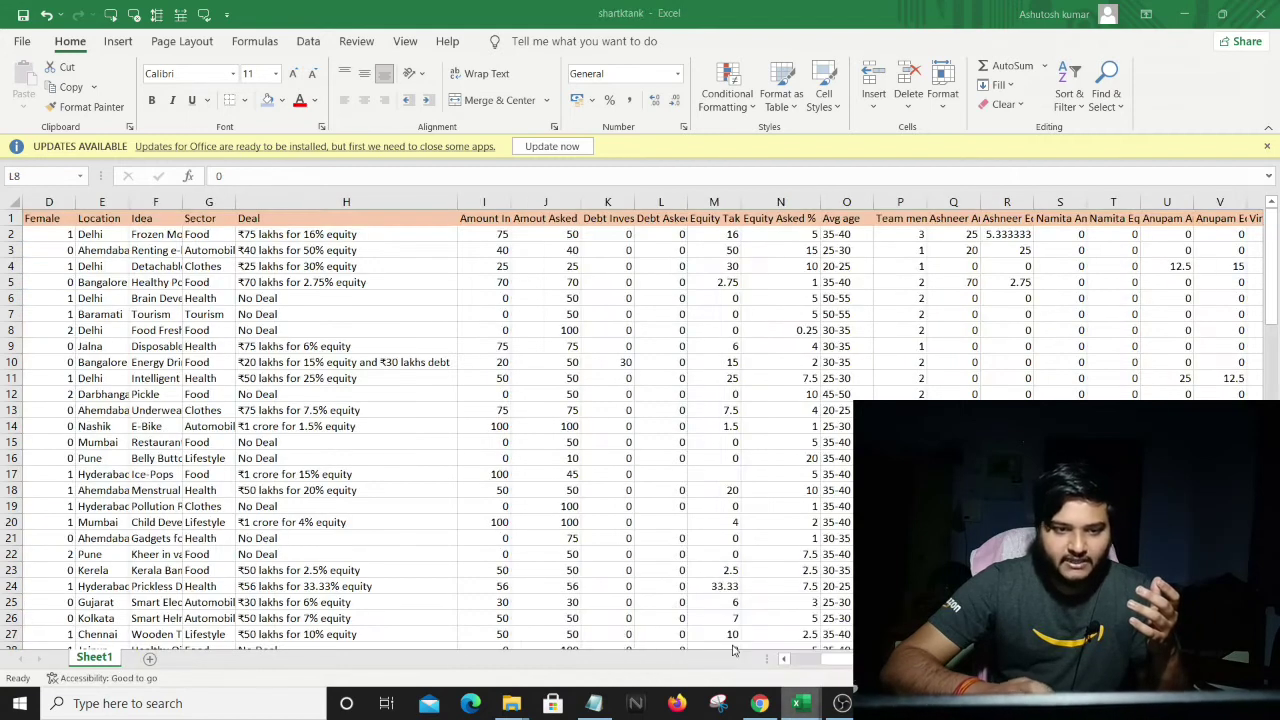
pyautogui.click(140, 249)
pyautogui.hscroll(-3, 140, 249)
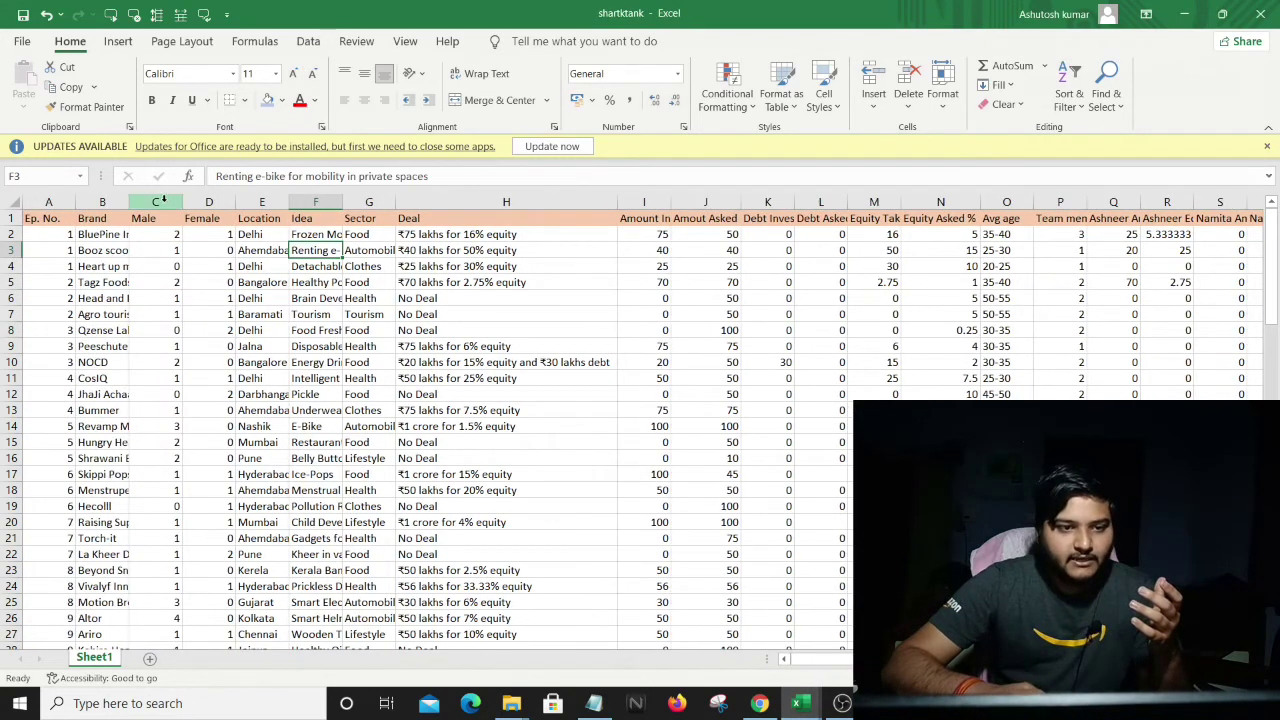
pyautogui.click(164, 202)
pyautogui.click(198, 202)
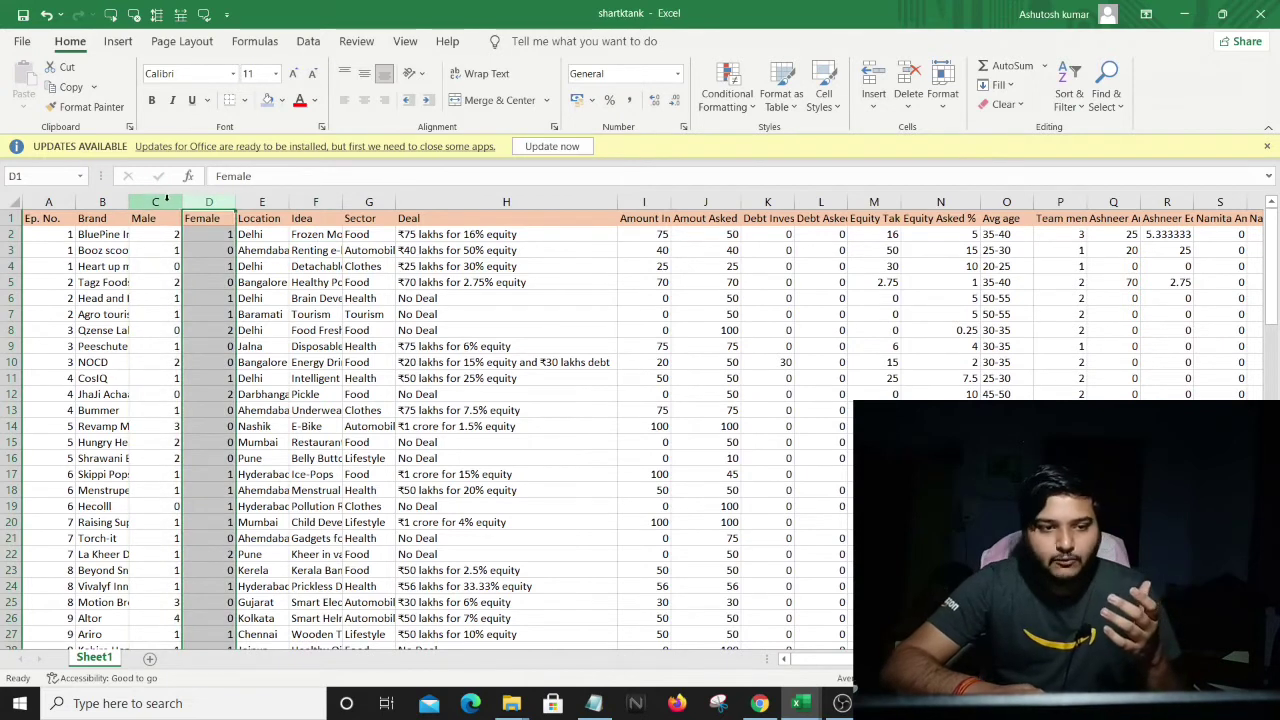
pyautogui.click(160, 202)
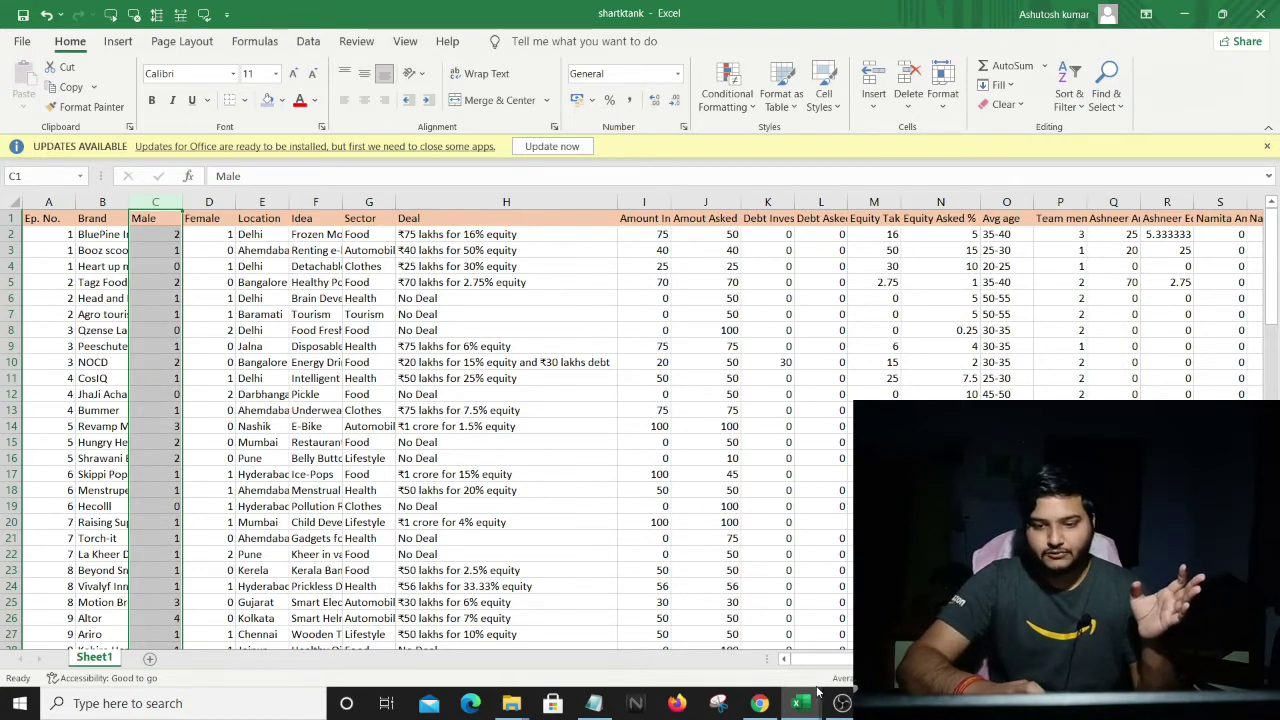
# Return to the Book2 workbook and inspect the Ratio of Gender and Total Amount Invested lakhs values.
pyautogui.moveTo(813, 700)
pyautogui.click(830, 620)
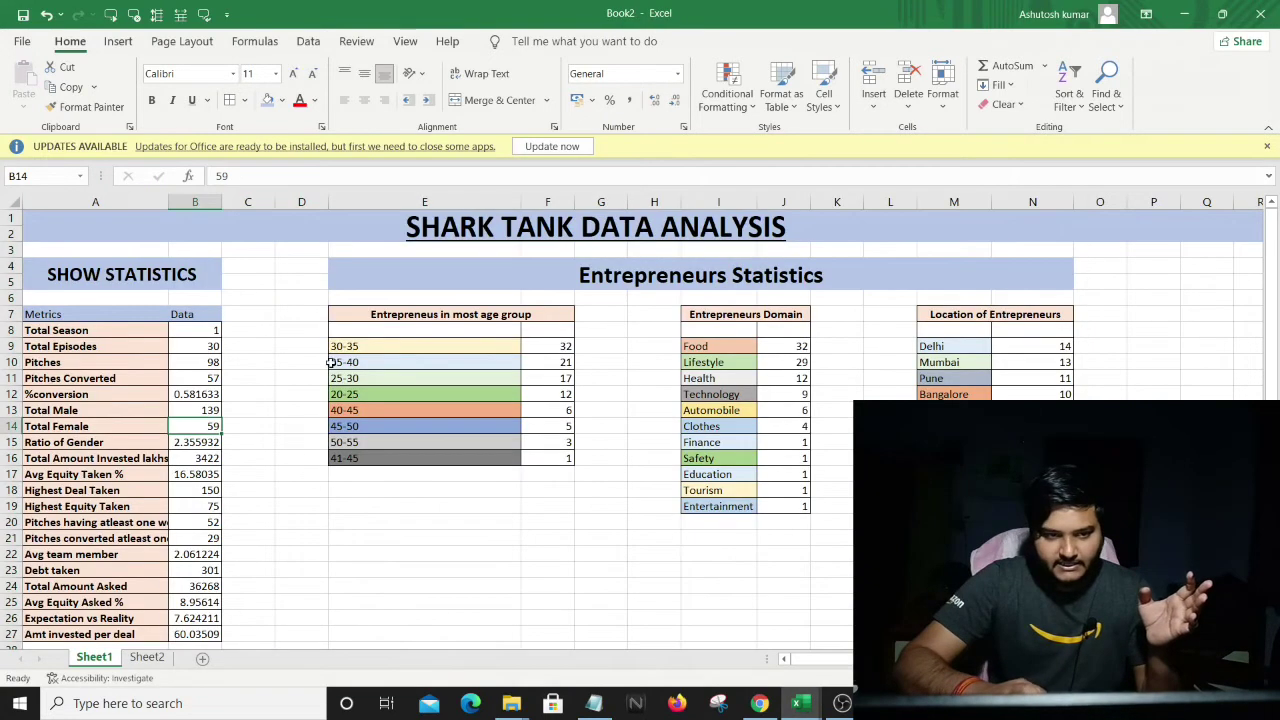
pyautogui.click(180, 442)
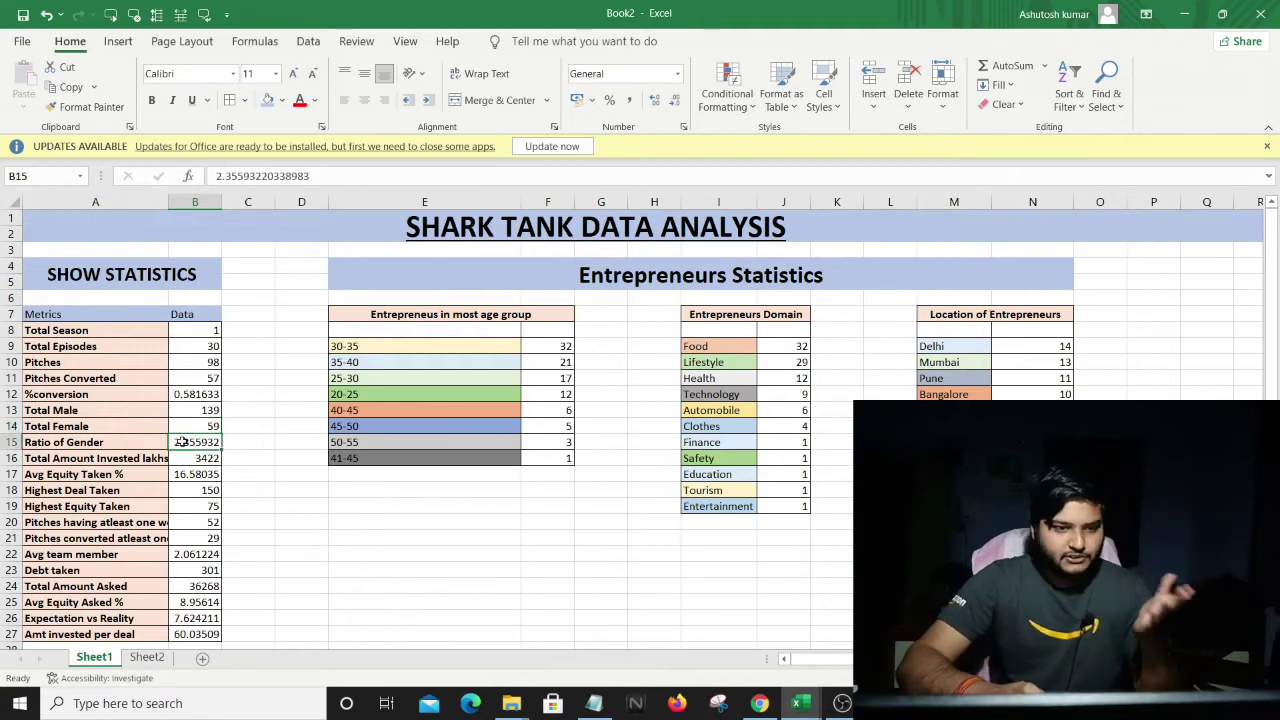
pyautogui.click(187, 460)
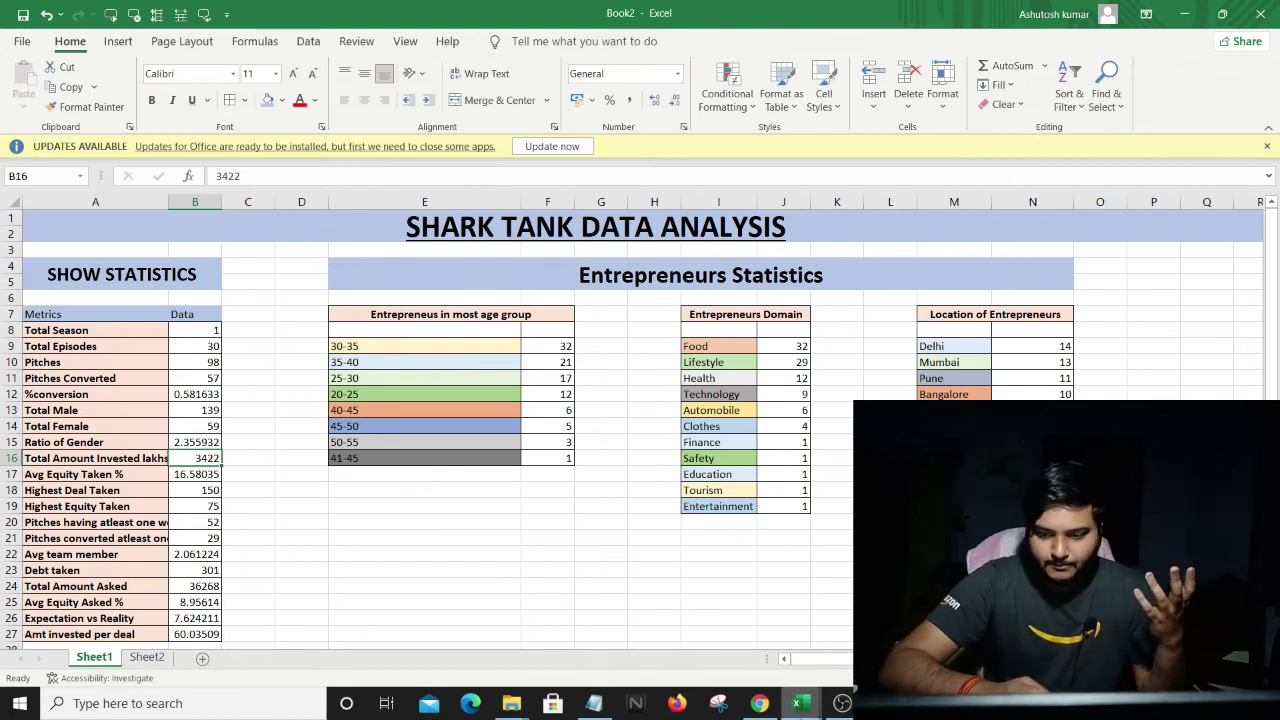
# View the Amount Invested lakhs column in the shartktank dataset, and inspect the Avg Equity Taken % value in Book2.
pyautogui.click(800, 703)
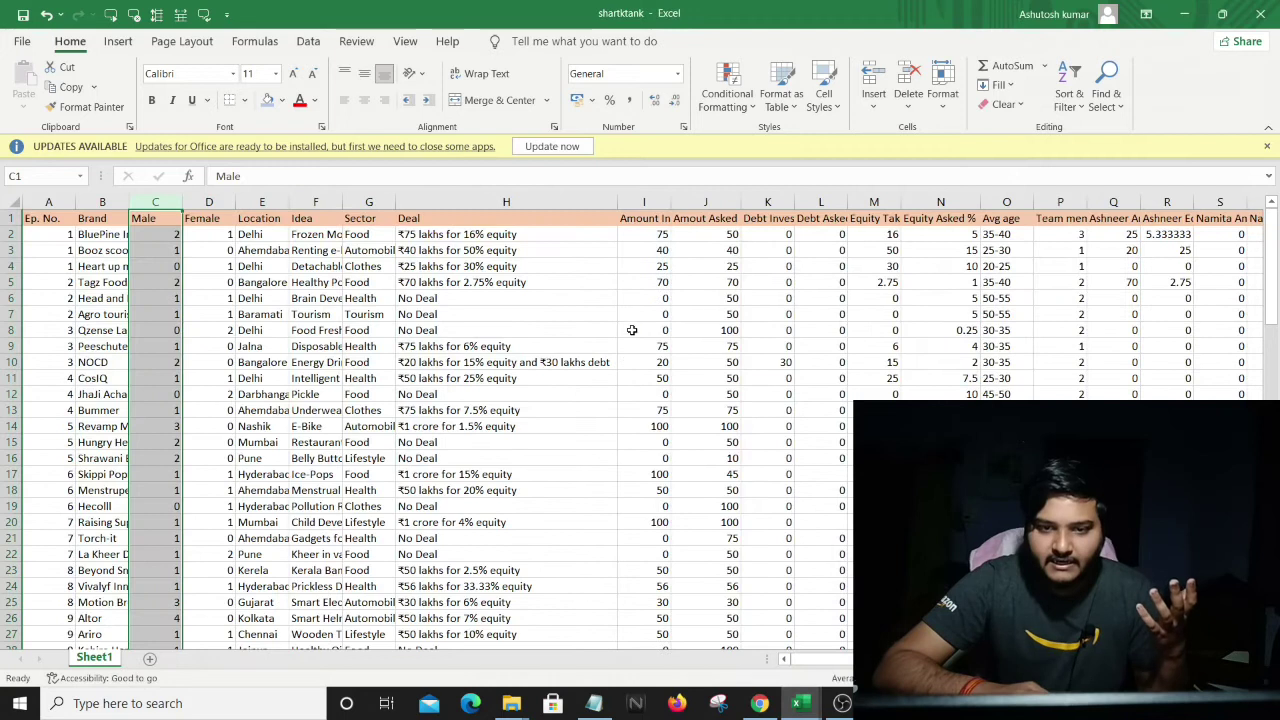
pyautogui.click(640, 201)
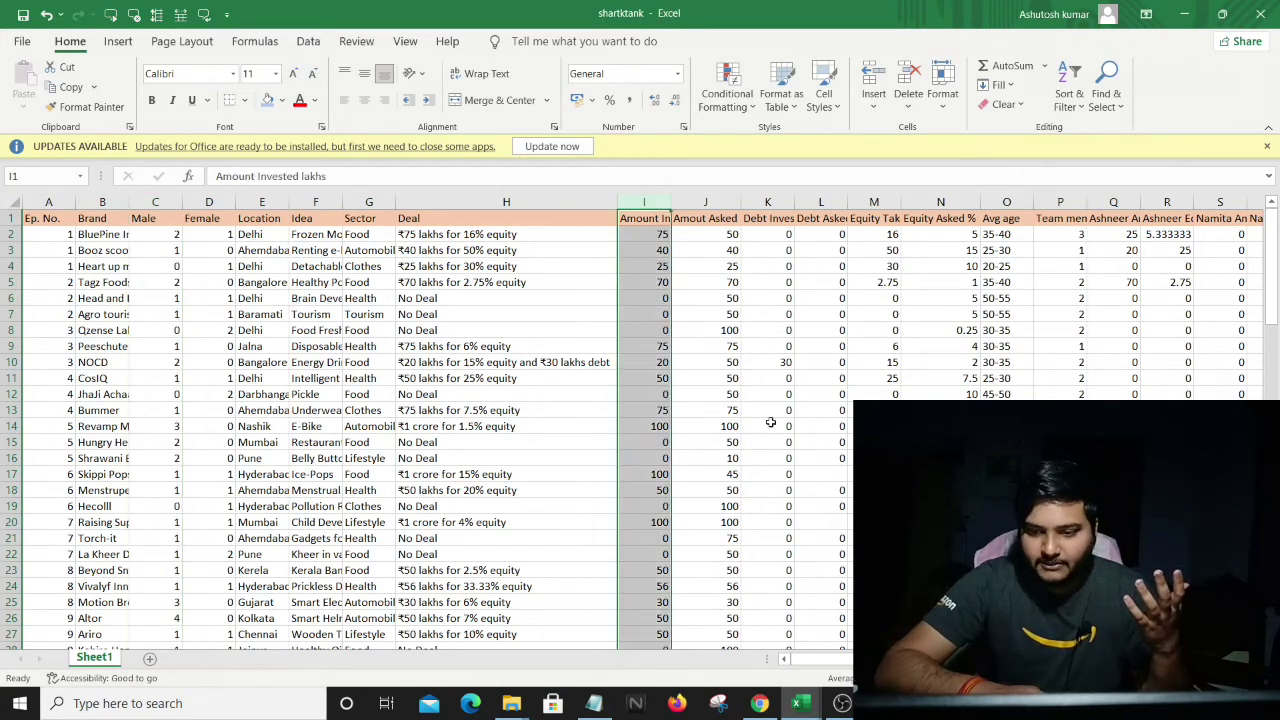
pyautogui.click(653, 218)
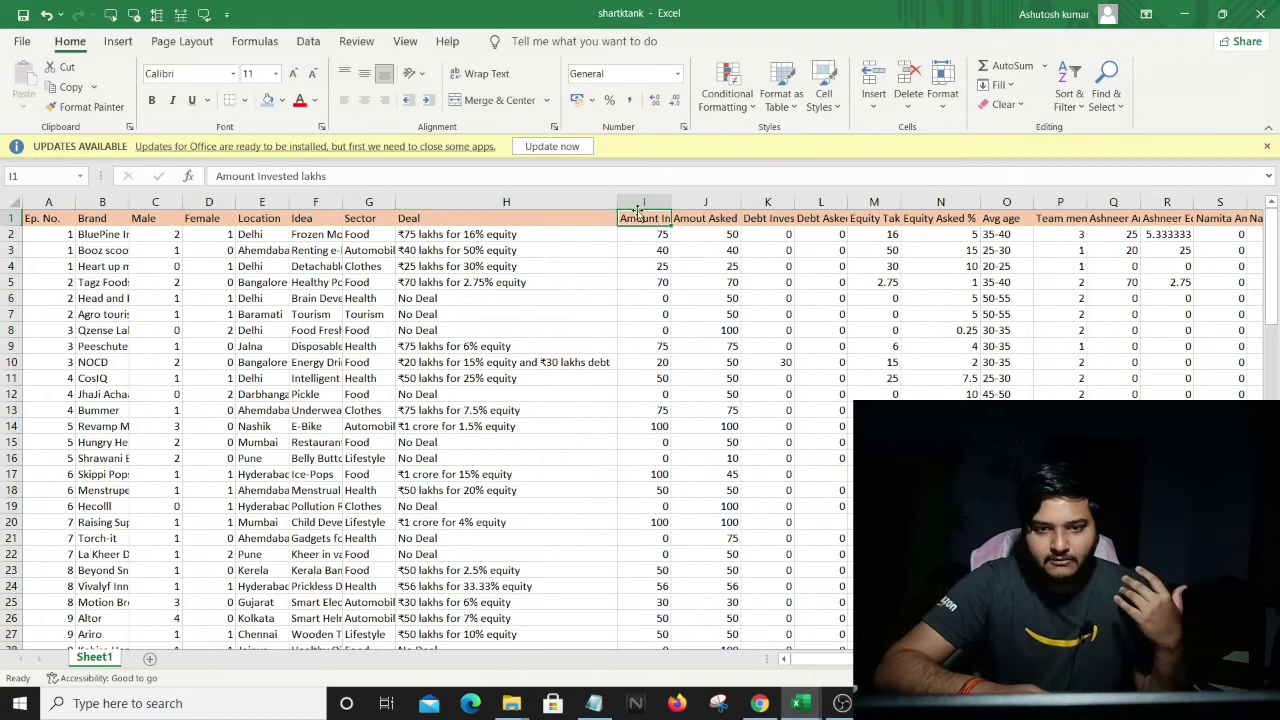
pyautogui.click(640, 201)
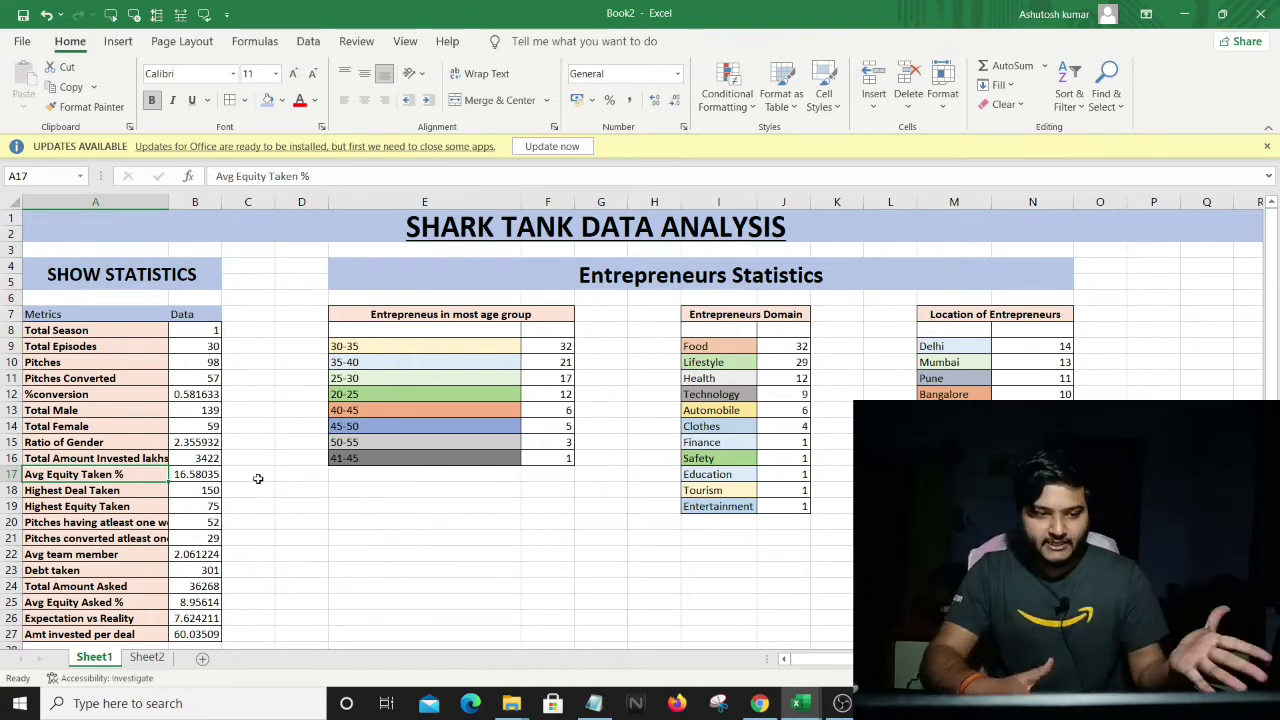
pyautogui.click(210, 474)
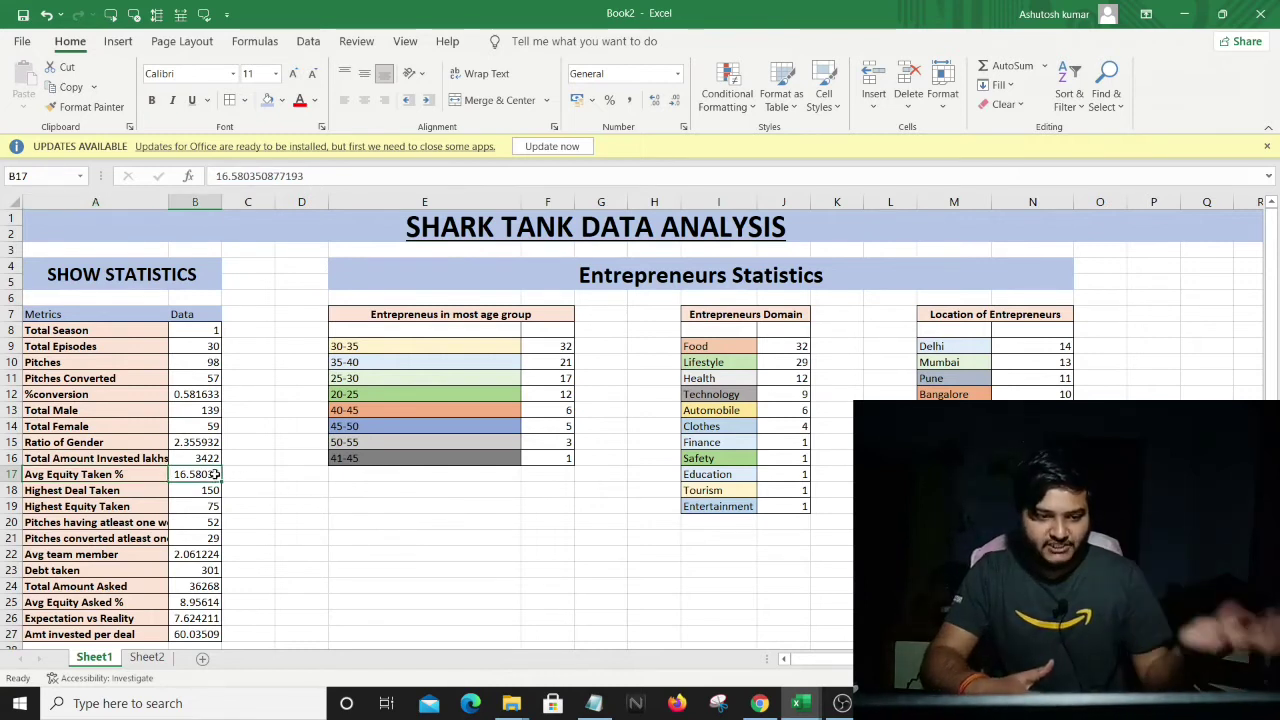
# Glance at the shark statistics on Sheet2, and view the Equity Taken % source column in the shartktank dataset.
pyautogui.click(147, 657)
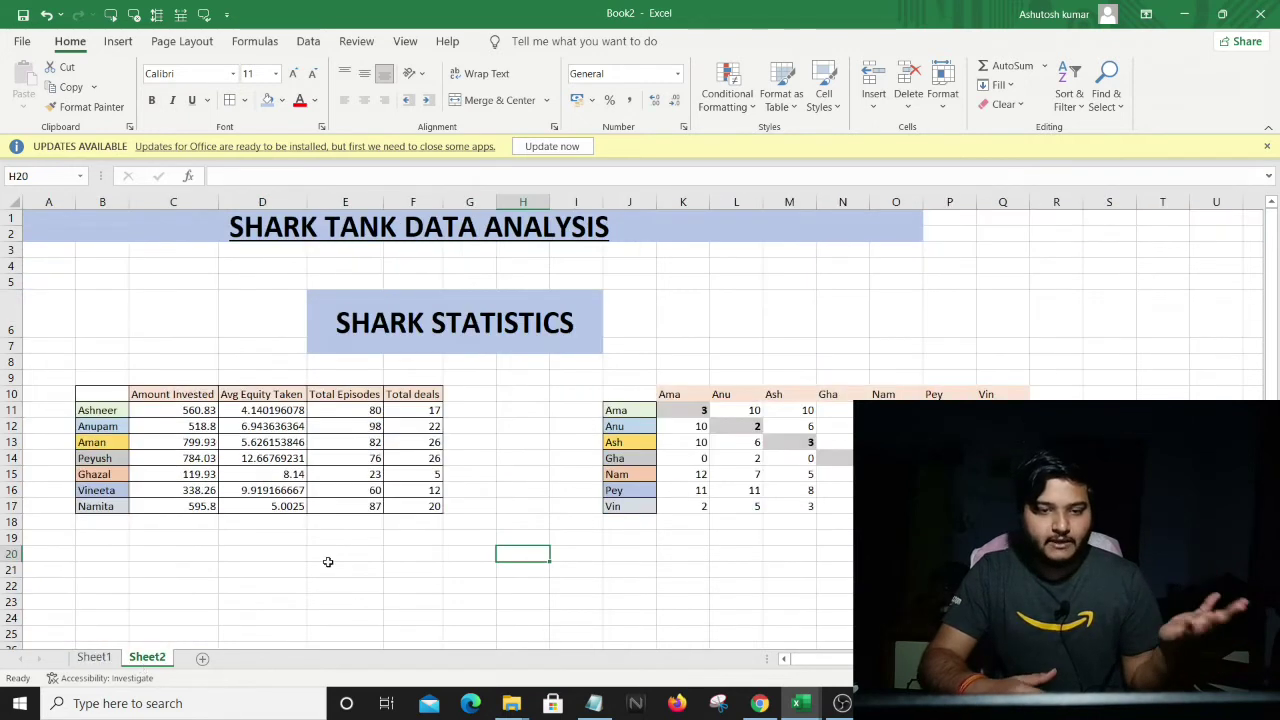
pyautogui.click(94, 657)
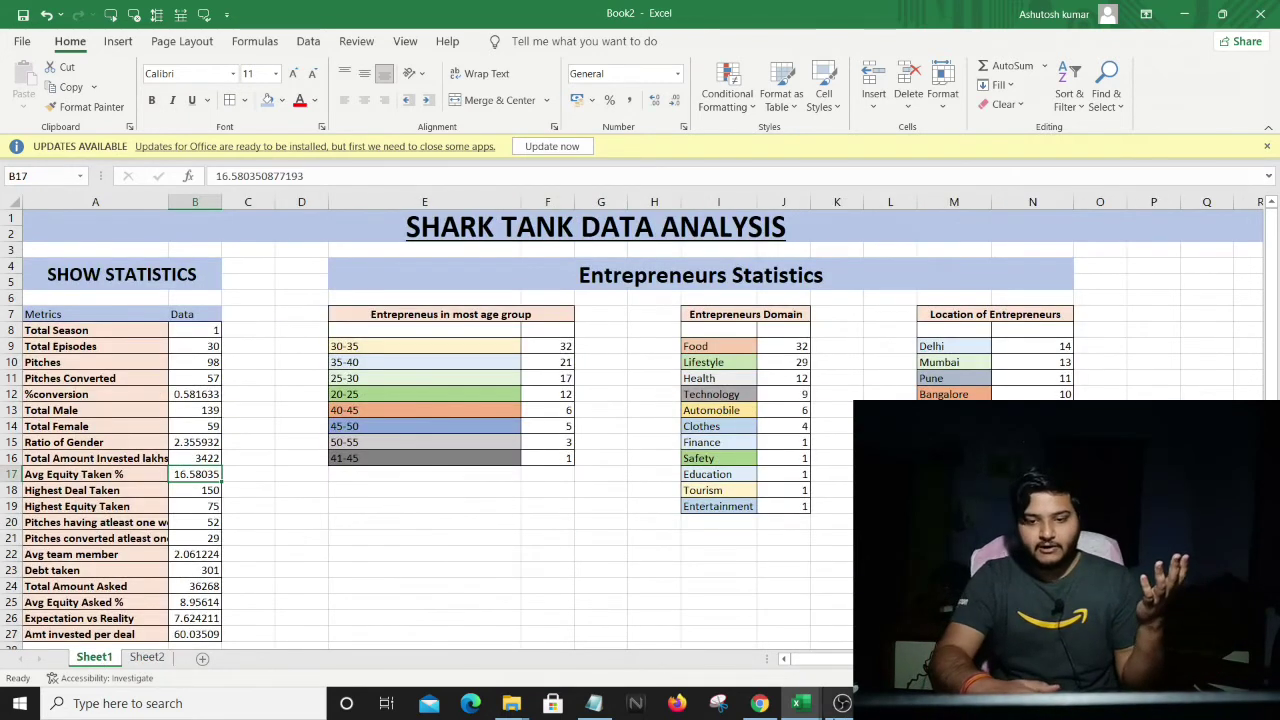
pyautogui.moveTo(800, 703)
pyautogui.click(779, 640)
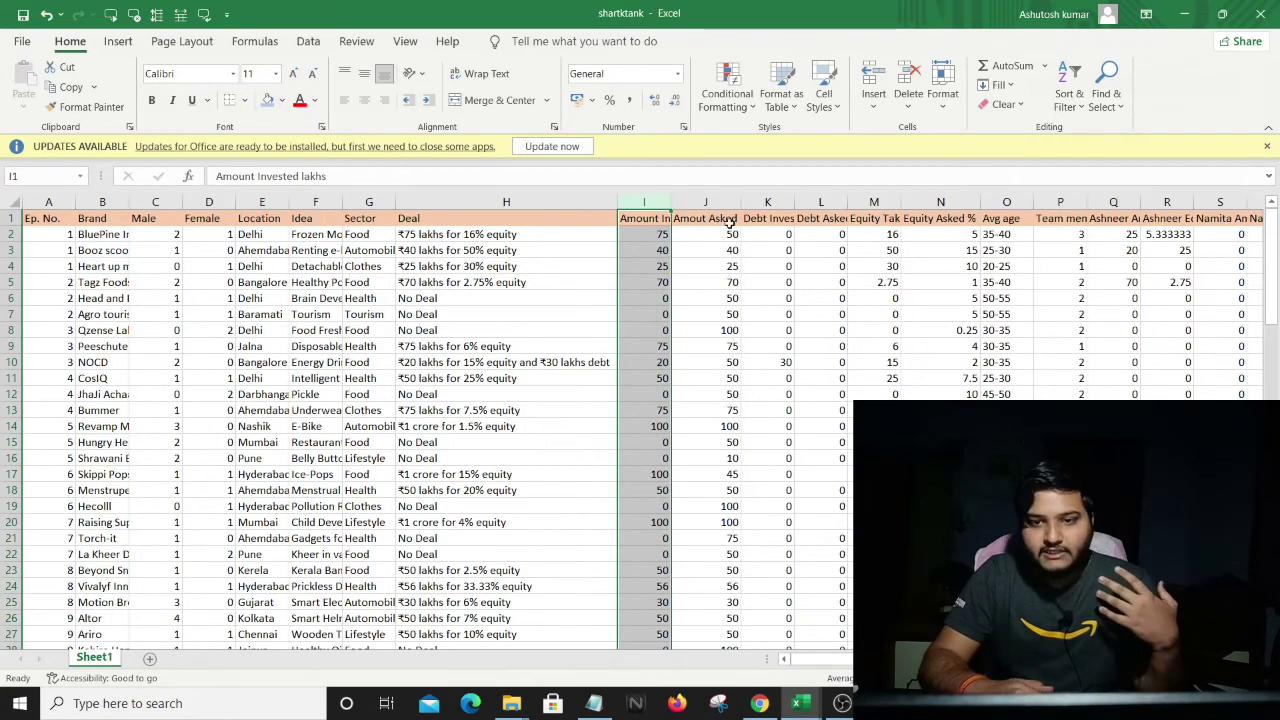
pyautogui.click(875, 202)
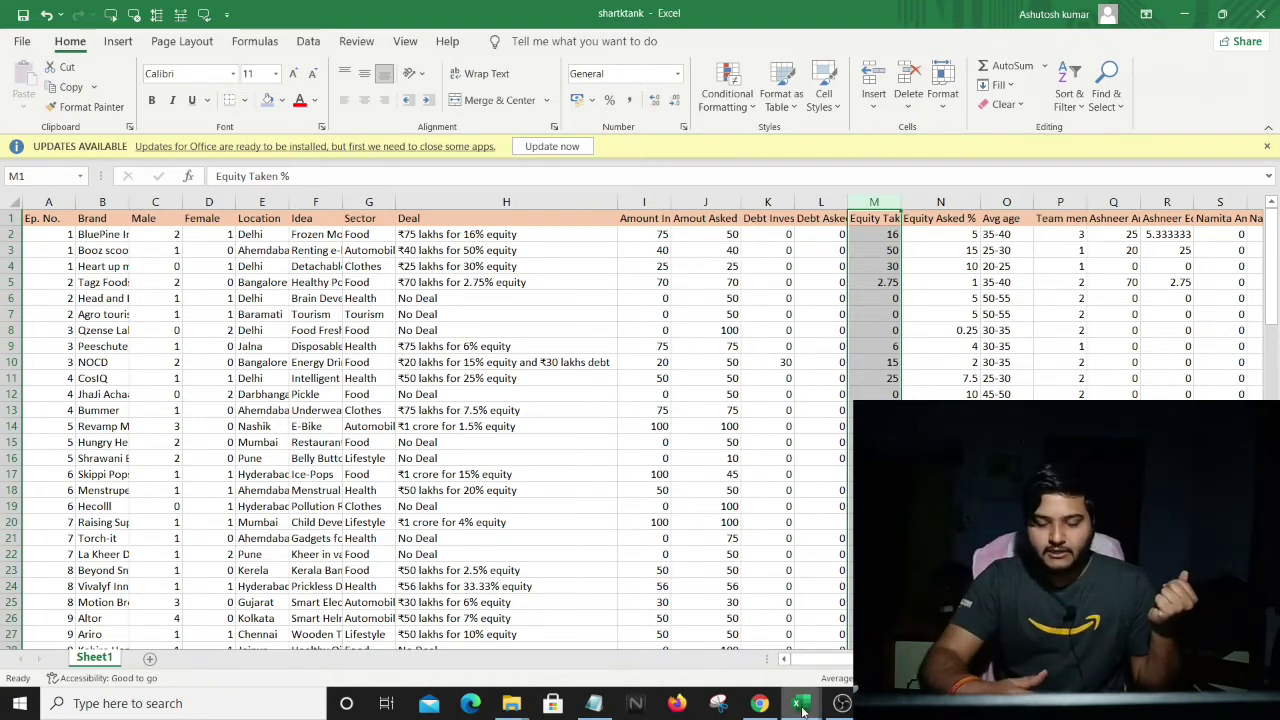
# Return to the Book2 workbook and inspect the Highest Deal Taken and Highest Equity Taken values.
pyautogui.moveTo(802, 708)
pyautogui.click(785, 565)
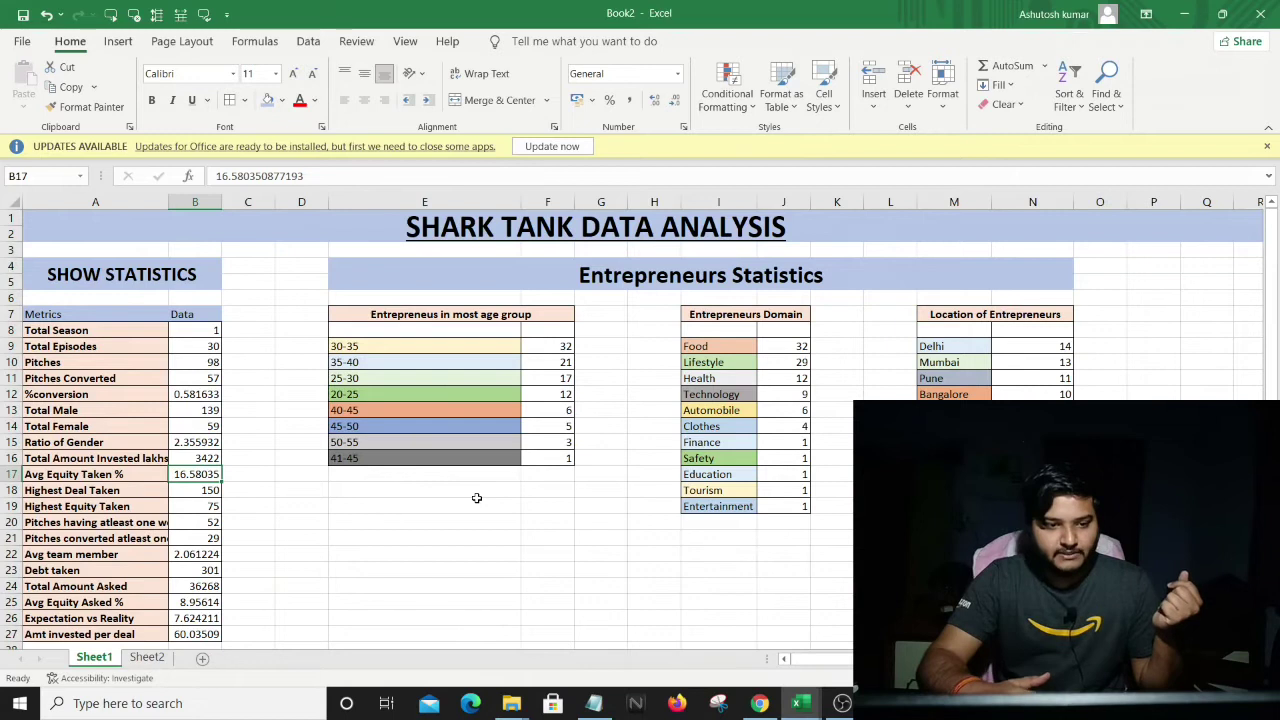
pyautogui.click(199, 489)
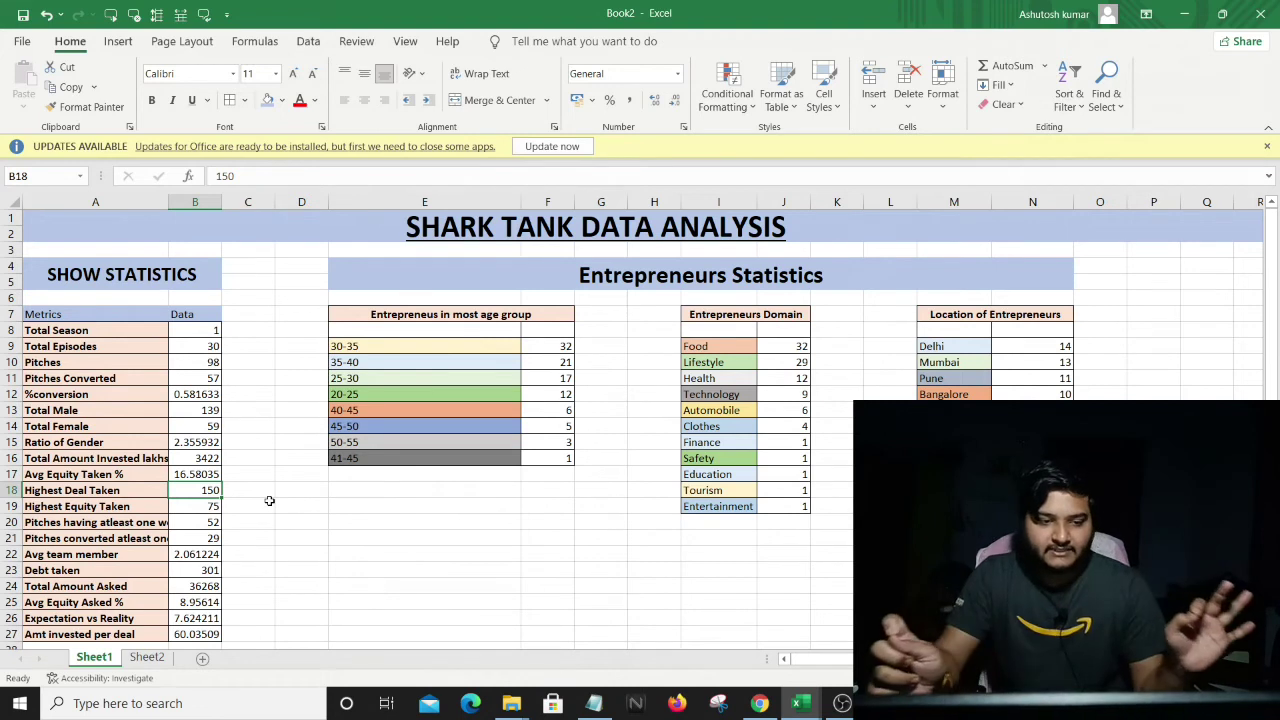
pyautogui.click(199, 506)
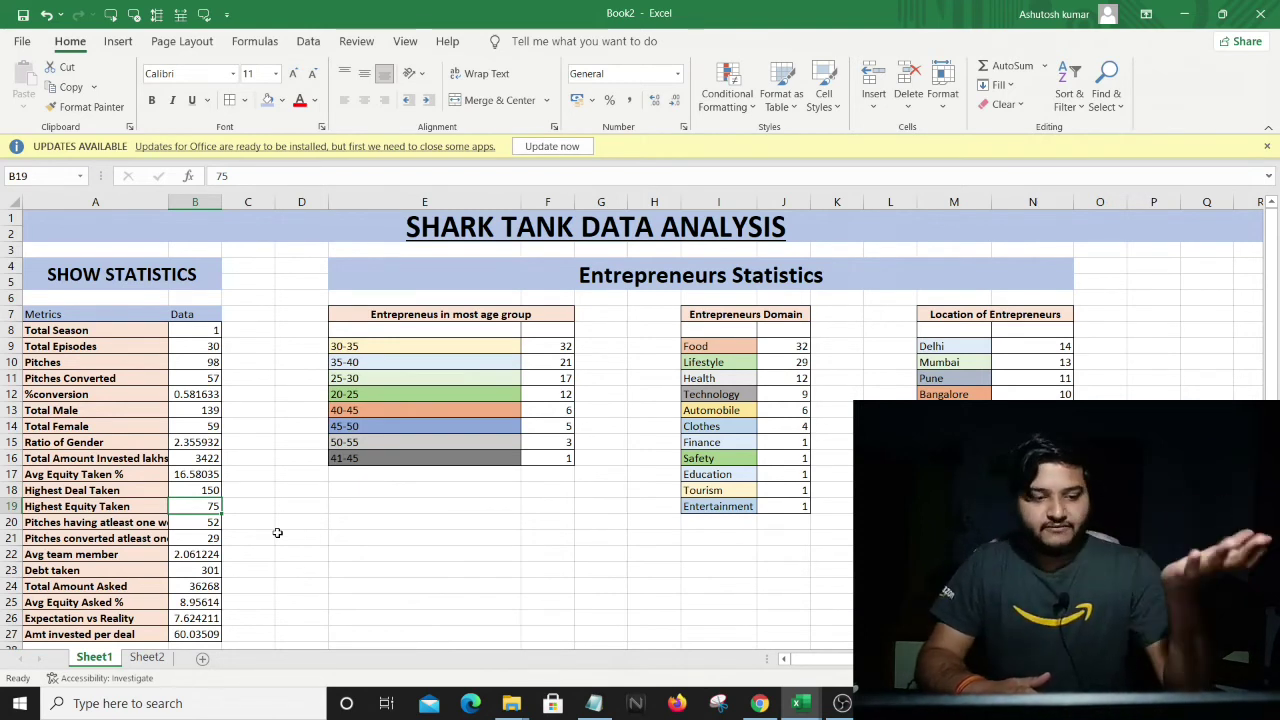
# Widen column A to fit its full metric names, and compare Pitches having atleast one women with total Pitches.
pyautogui.click(197, 520)
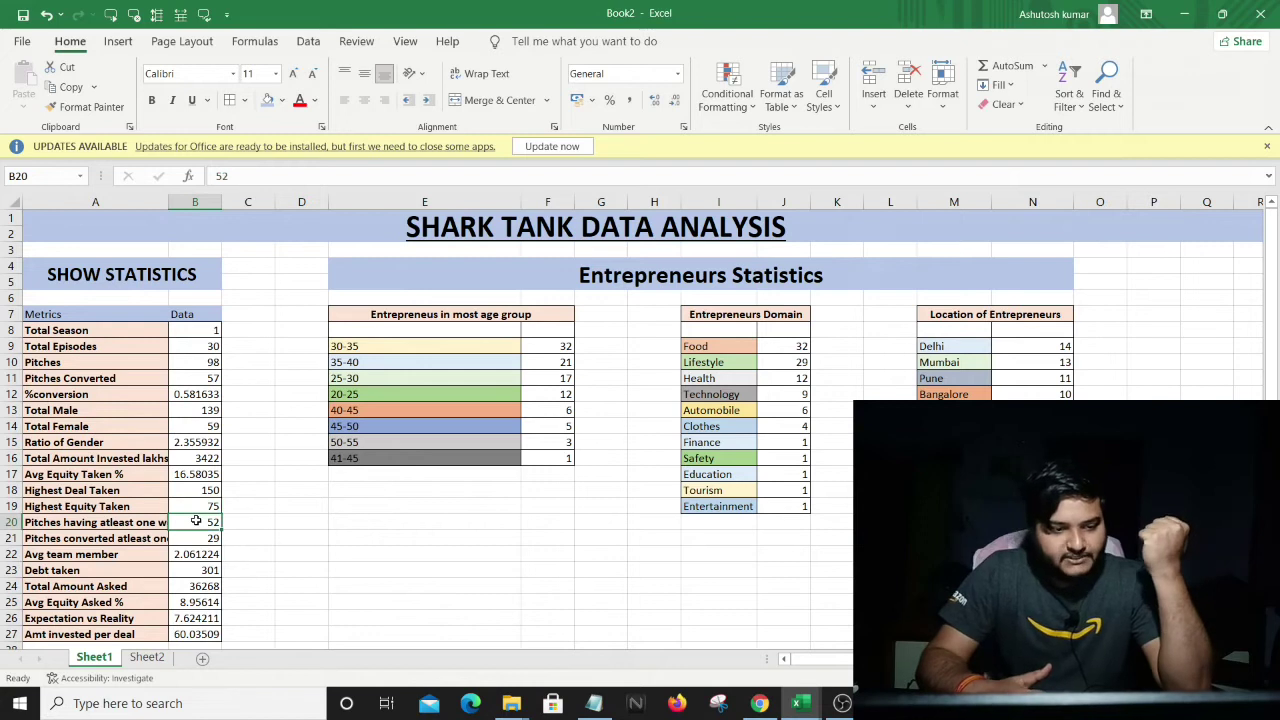
pyautogui.doubleClick(167, 195)
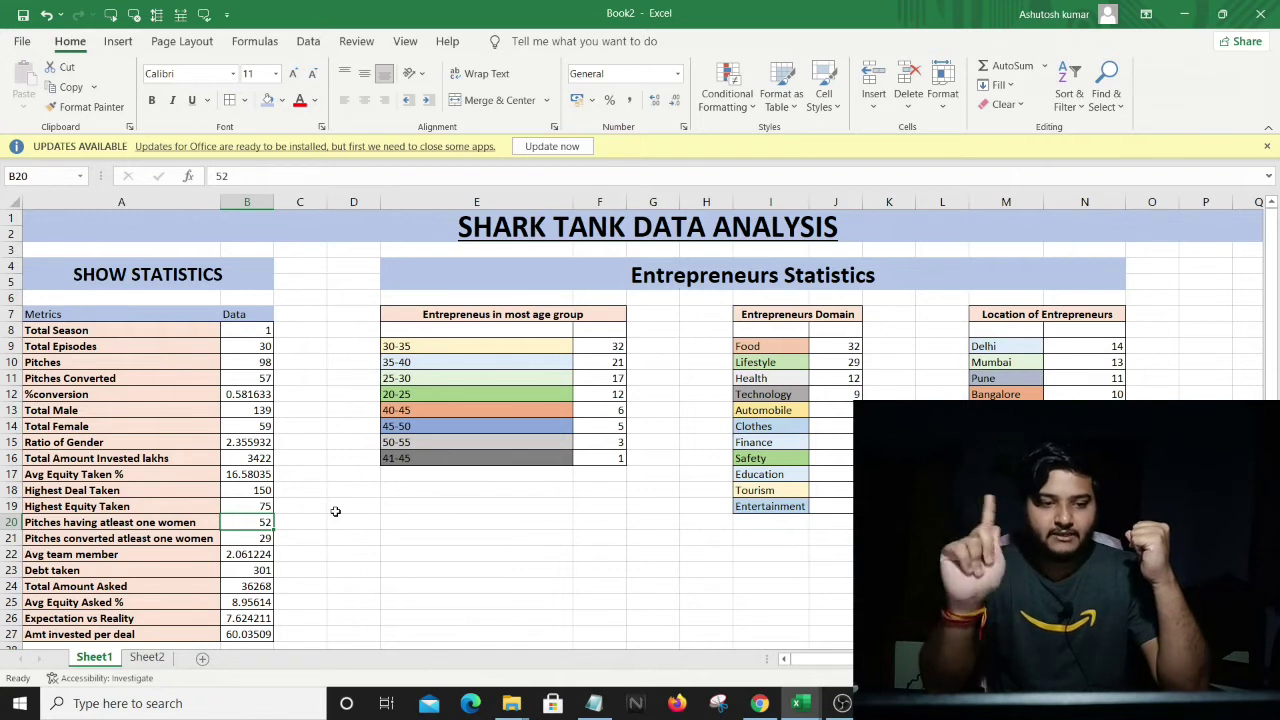
pyautogui.click(262, 366)
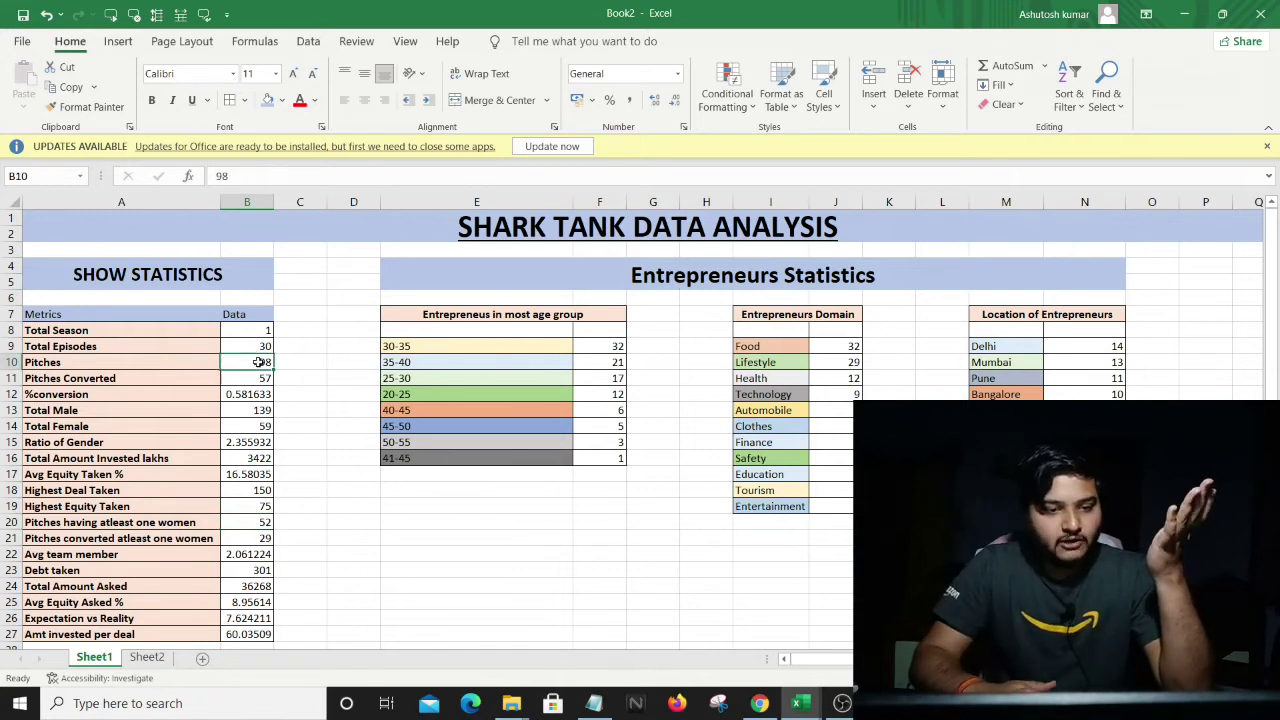
pyautogui.click(250, 521)
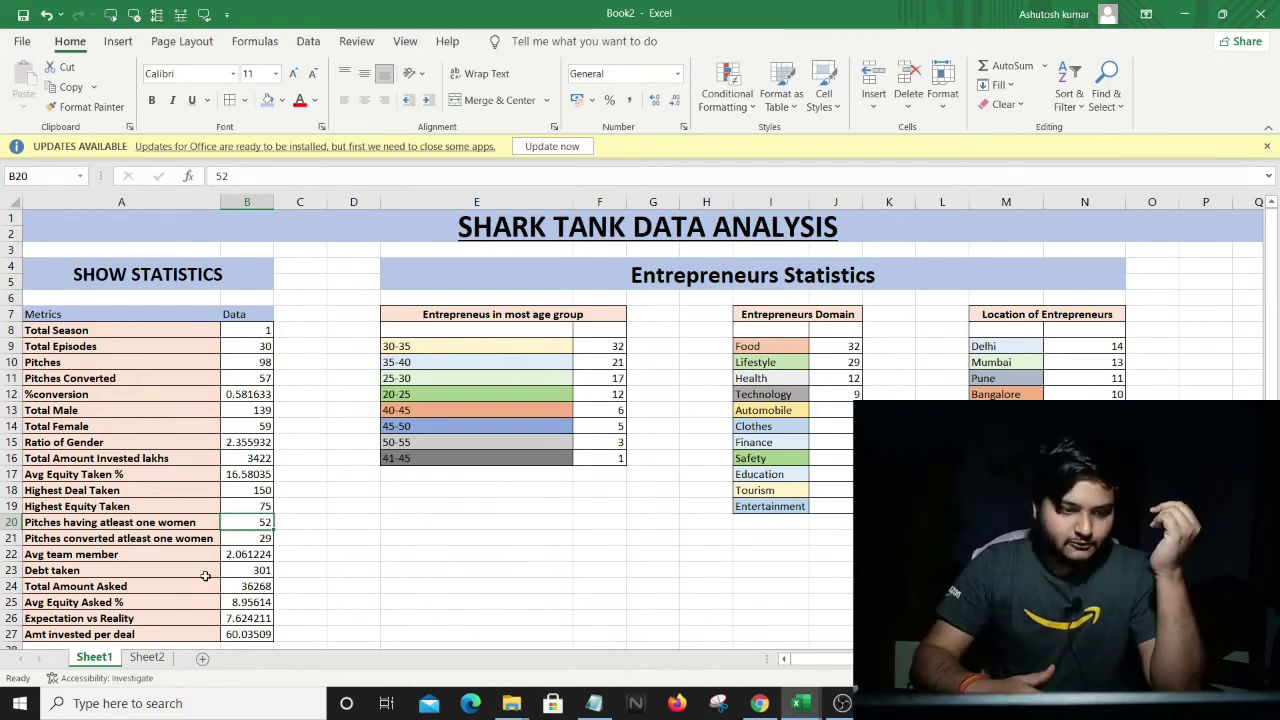
# Compare the Pitches converted atleast one women value with the overall Pitches Converted value.
pyautogui.click(254, 542)
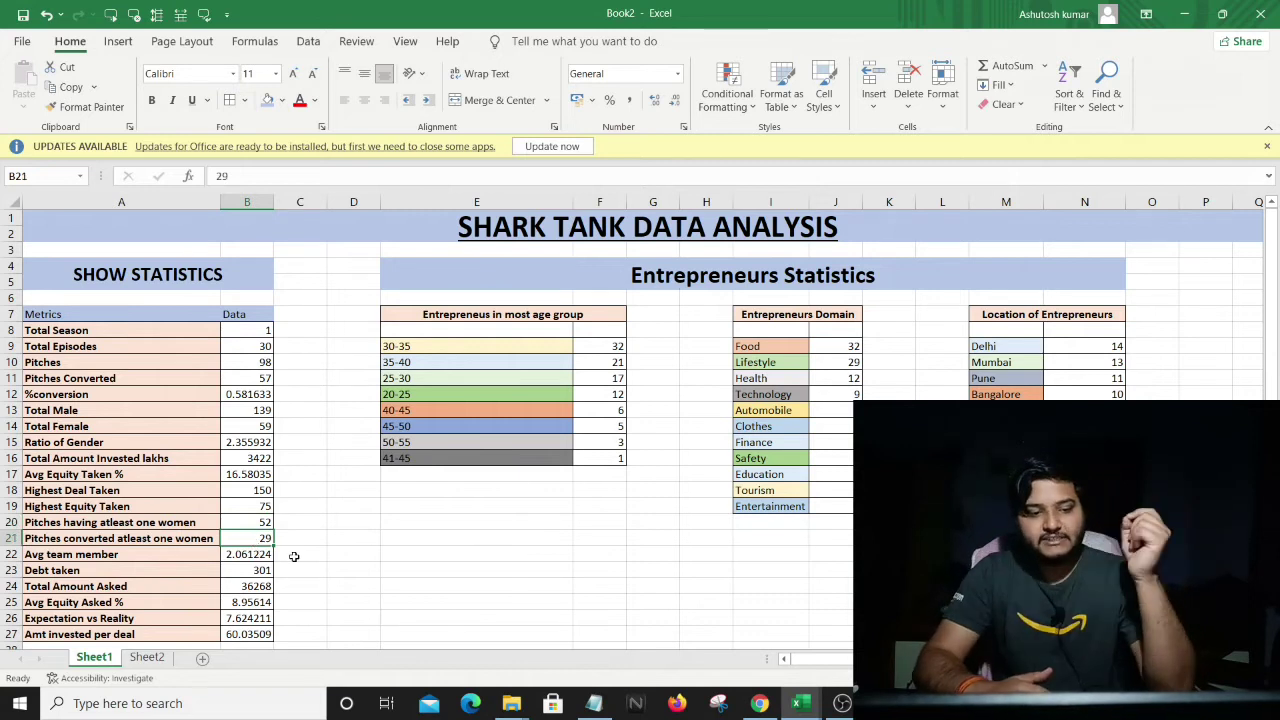
pyautogui.click(251, 381)
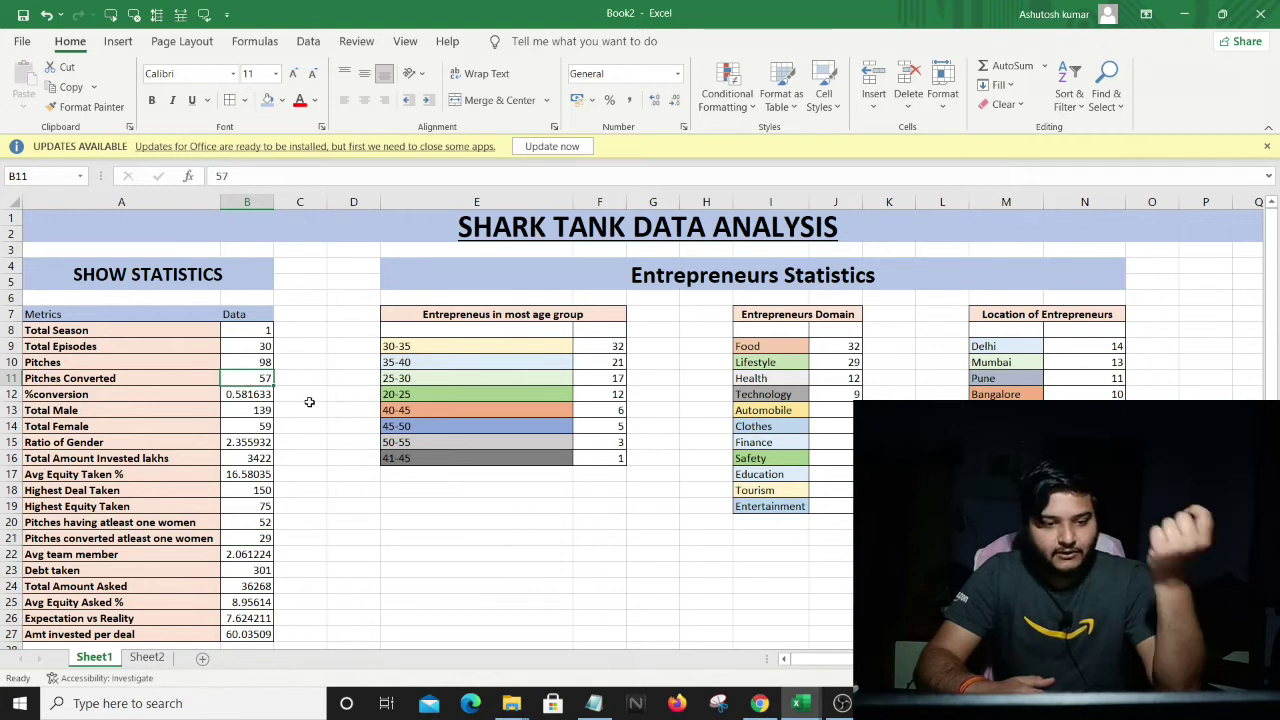
pyautogui.click(266, 534)
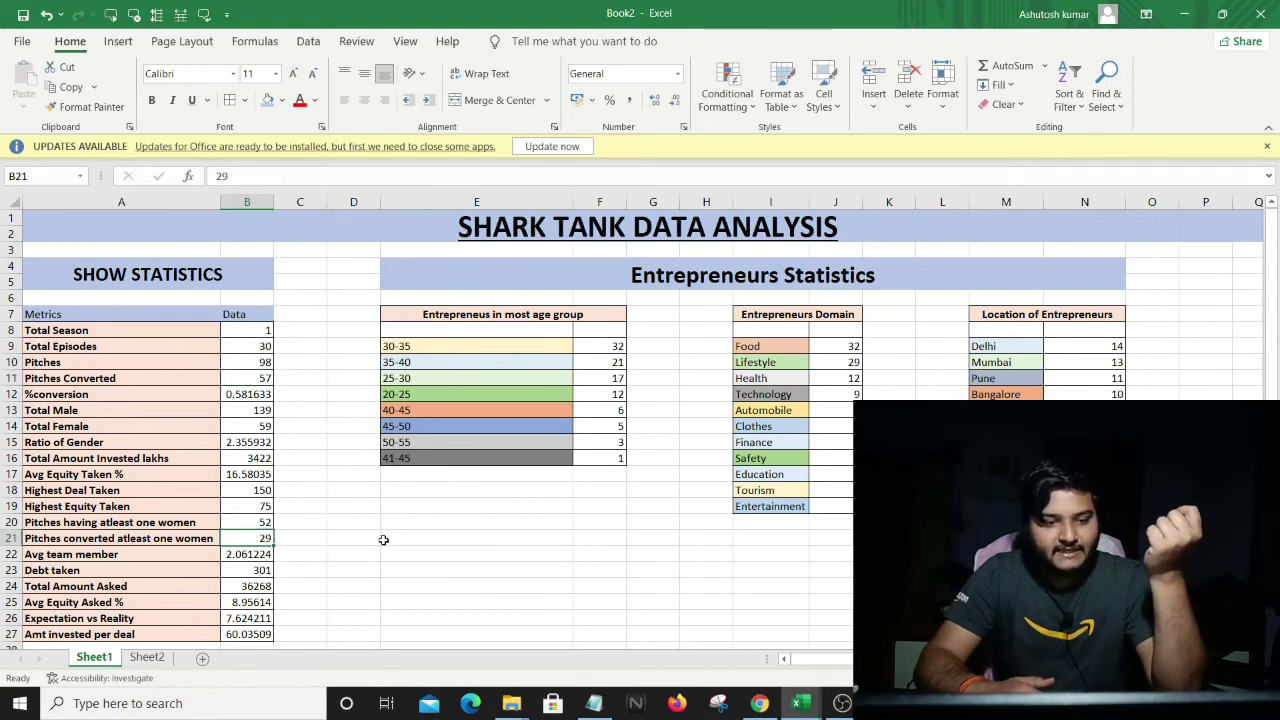
# Inspect the Avg team member and Debt taken values, and compare Total Amount Asked with Total Amount Invested lakhs.
pyautogui.click(250, 556)
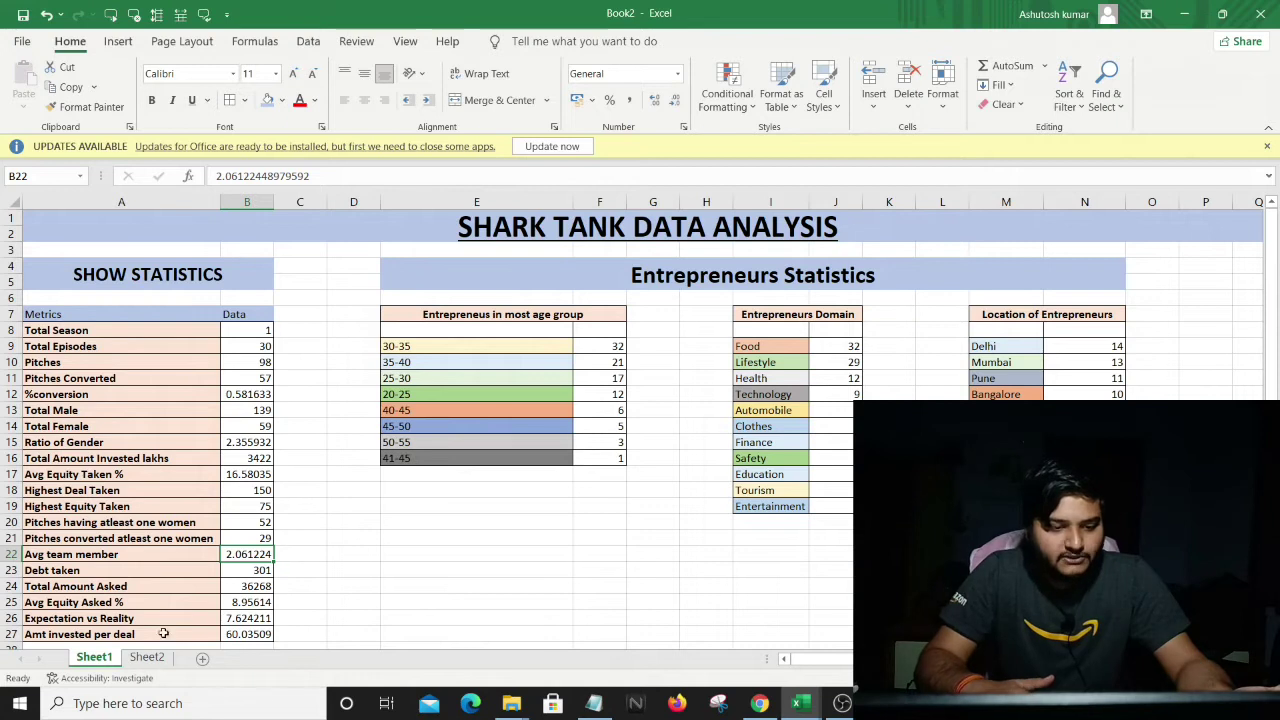
pyautogui.press('Down')
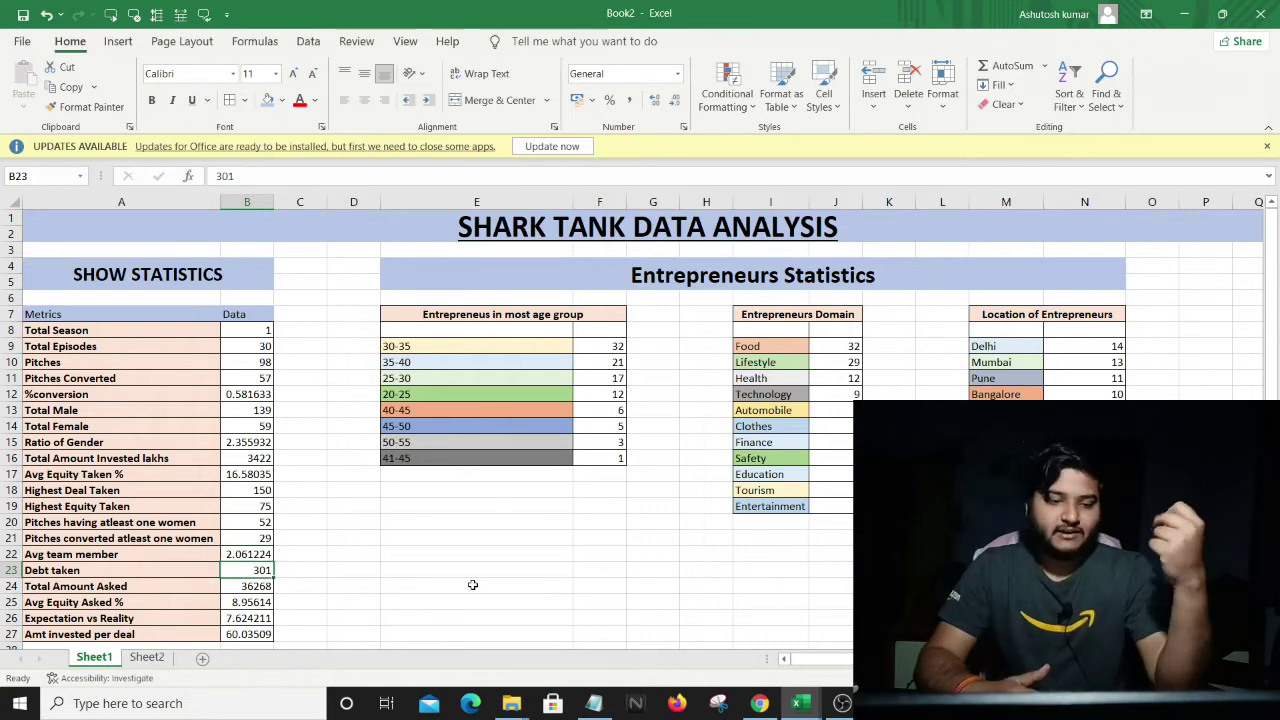
pyautogui.press('Down')
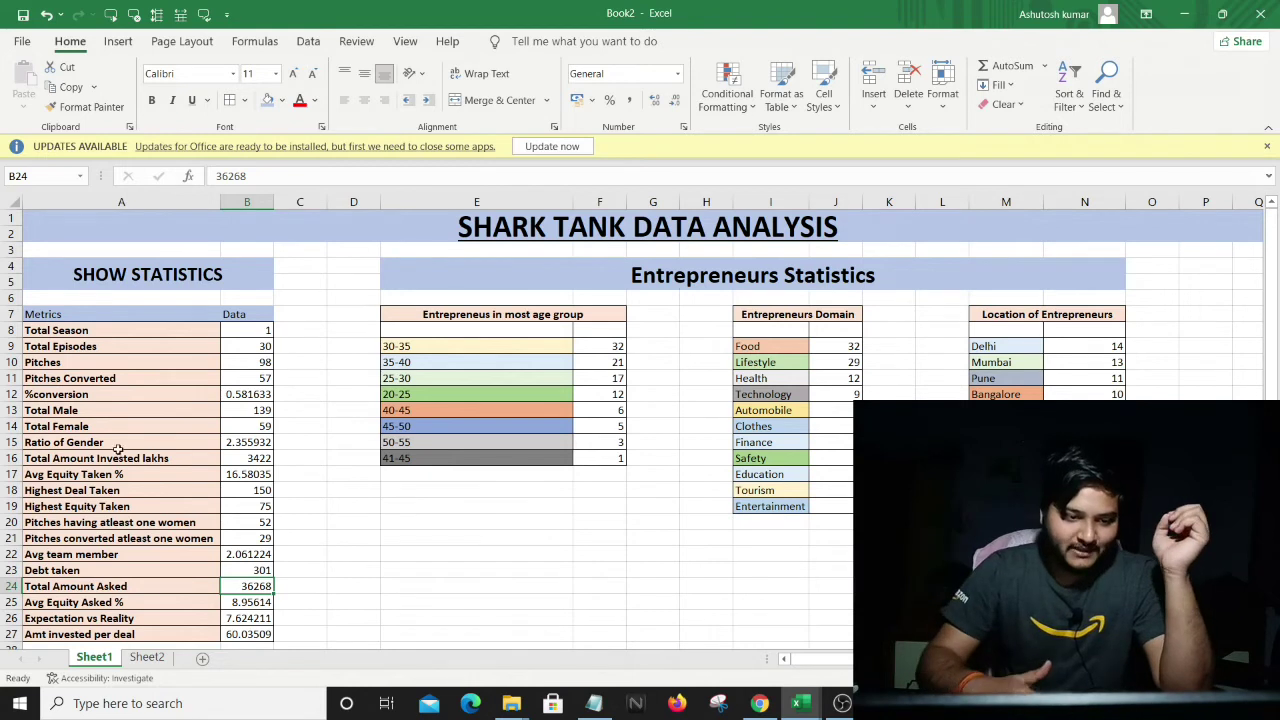
pyautogui.moveTo(110, 458); pyautogui.dragTo(240, 458)
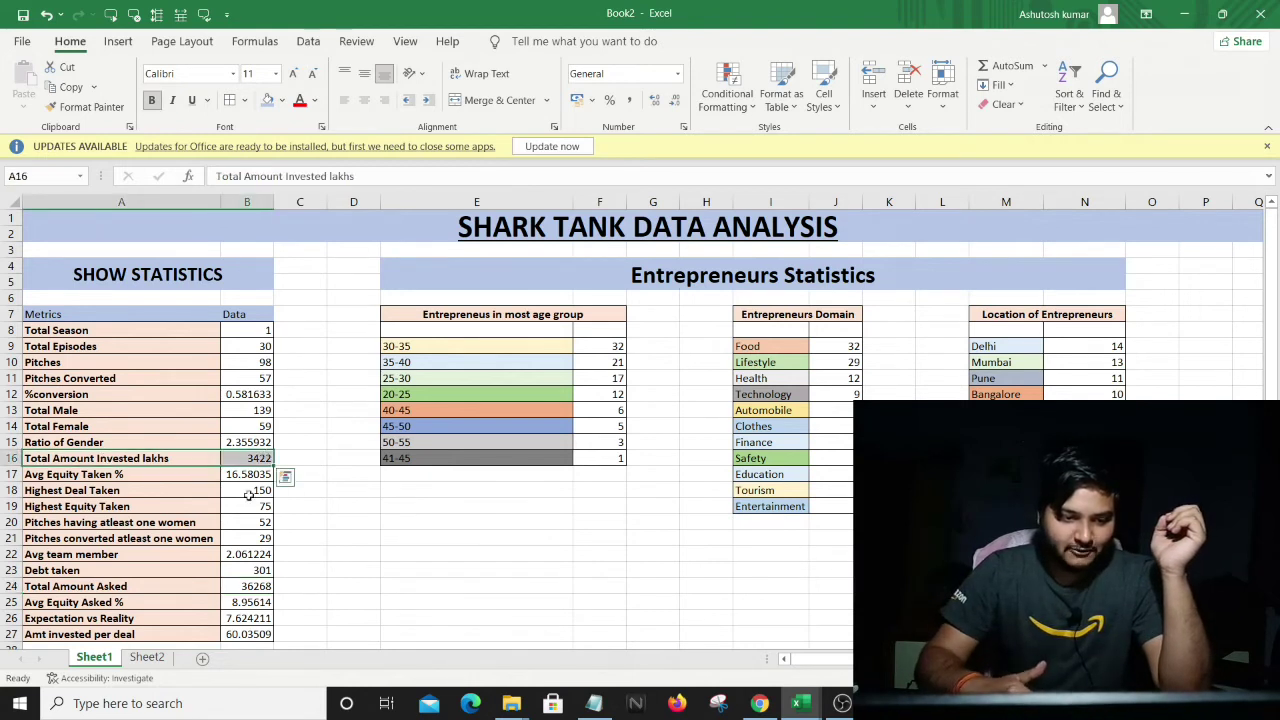
pyautogui.moveTo(113, 586); pyautogui.dragTo(250, 586)
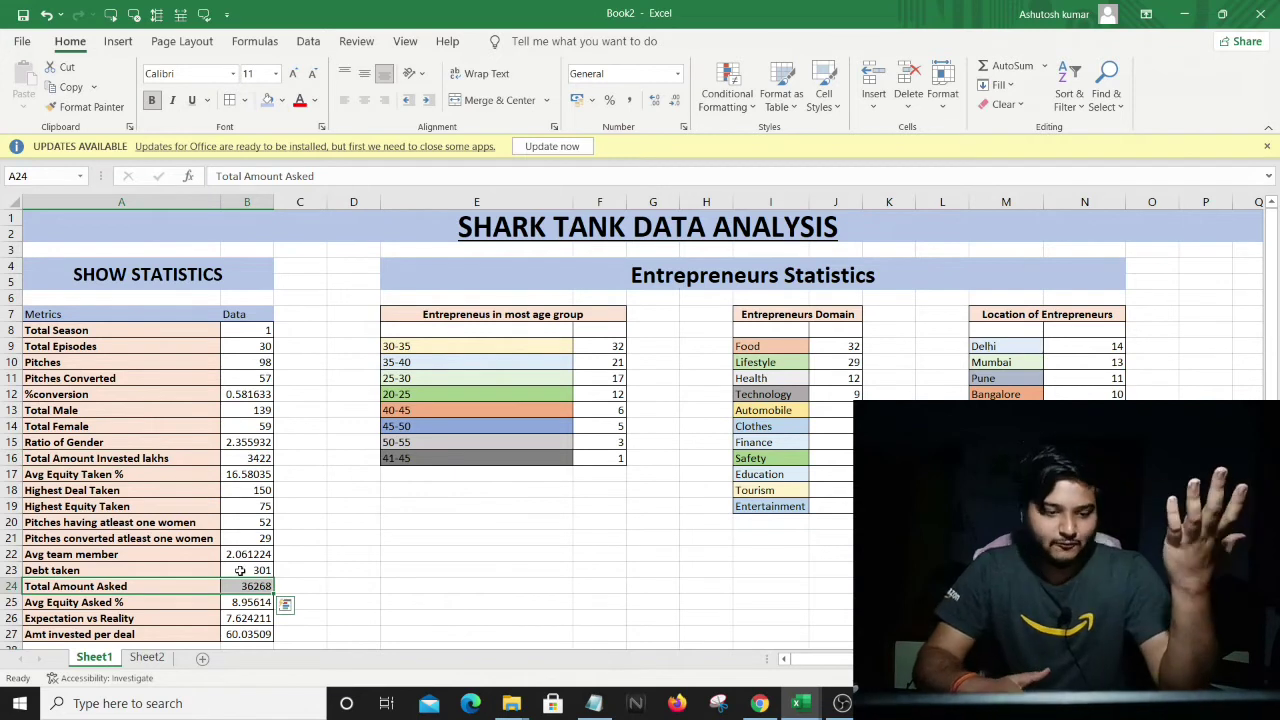
pyautogui.click(240, 586)
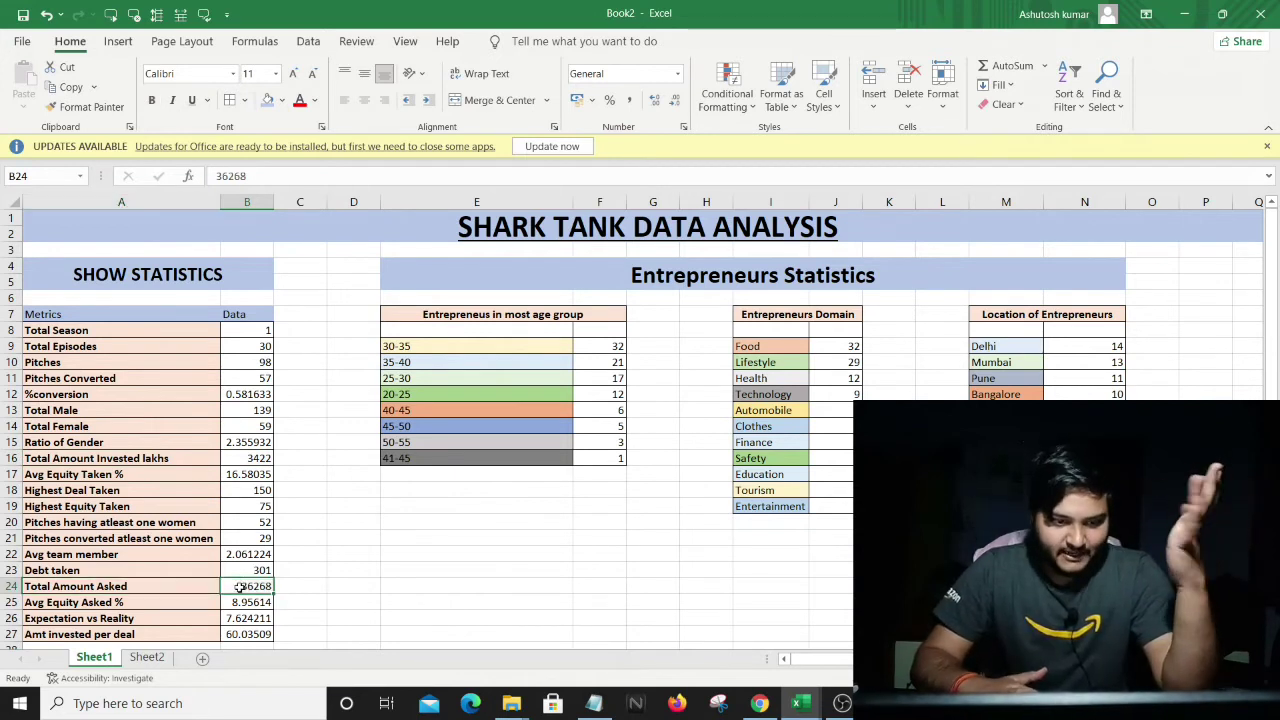
# Inspect the Avg Equity Asked %, Expectation vs Reality and Amt invested per deal values in the Show Statistics table.
pyautogui.click(143, 602)
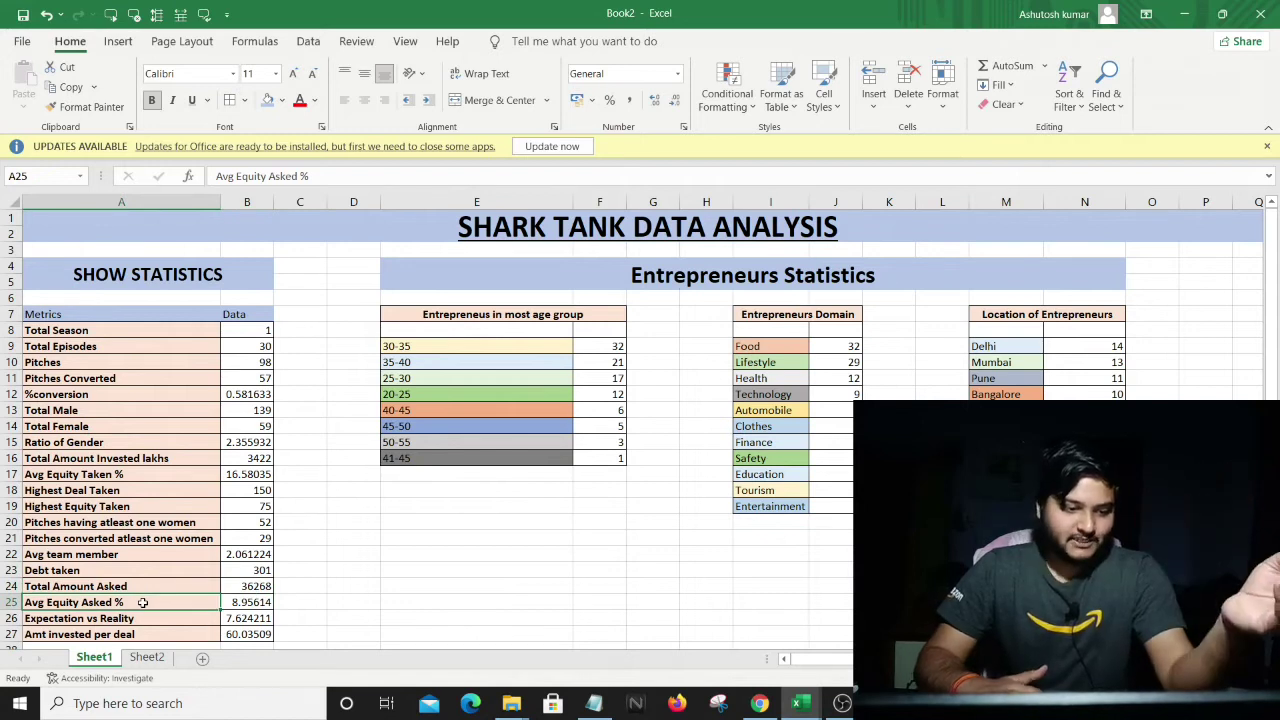
pyautogui.moveTo(145, 602); pyautogui.dragTo(258, 602)
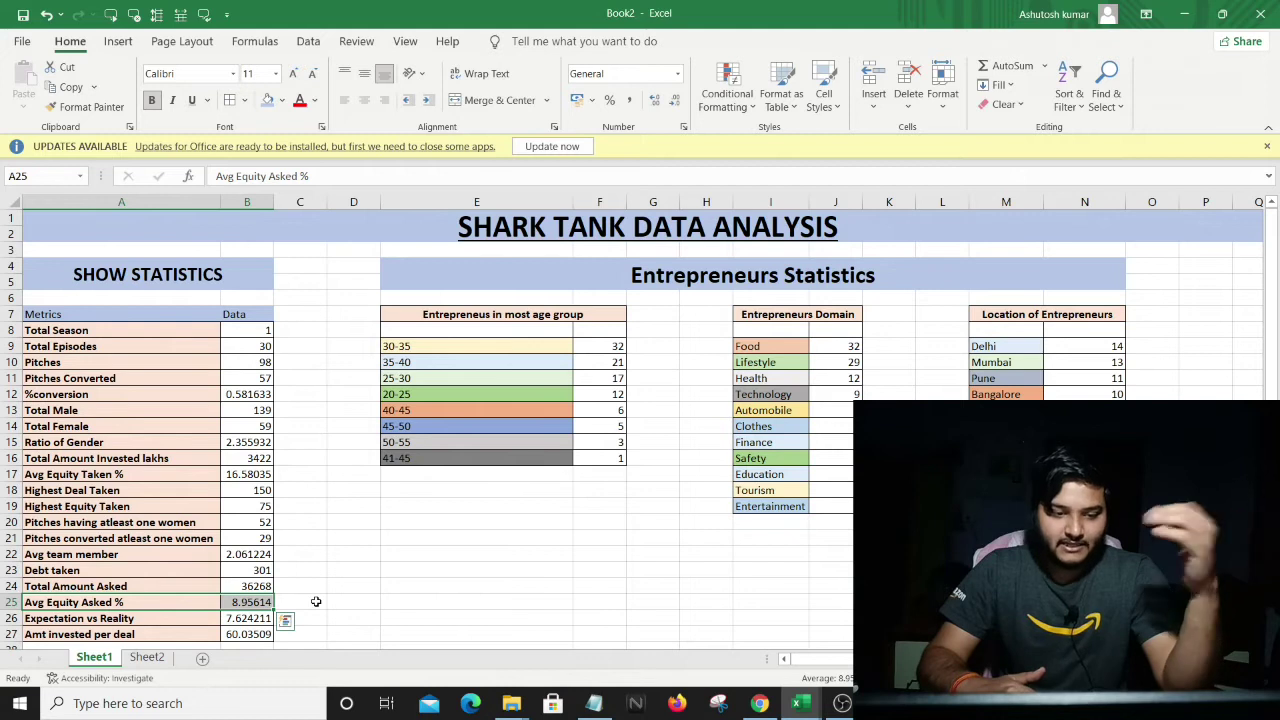
pyautogui.click(238, 618)
pyautogui.click(238, 604)
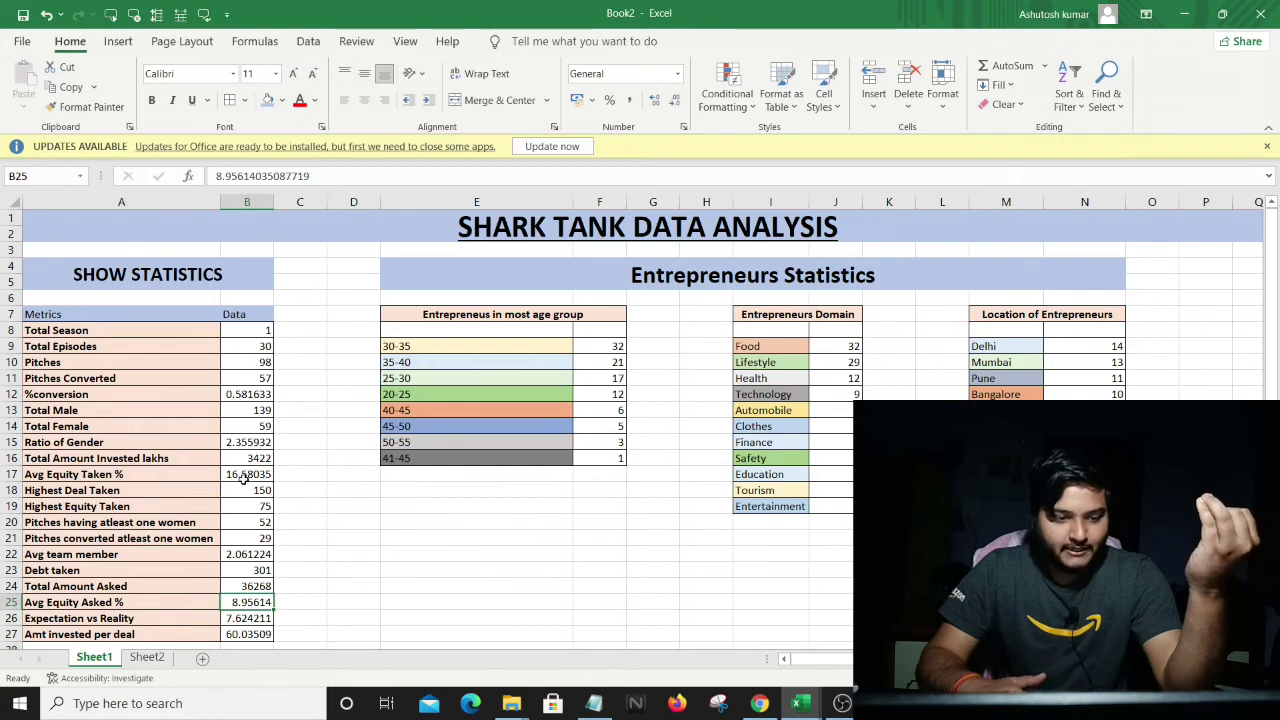
pyautogui.click(265, 618)
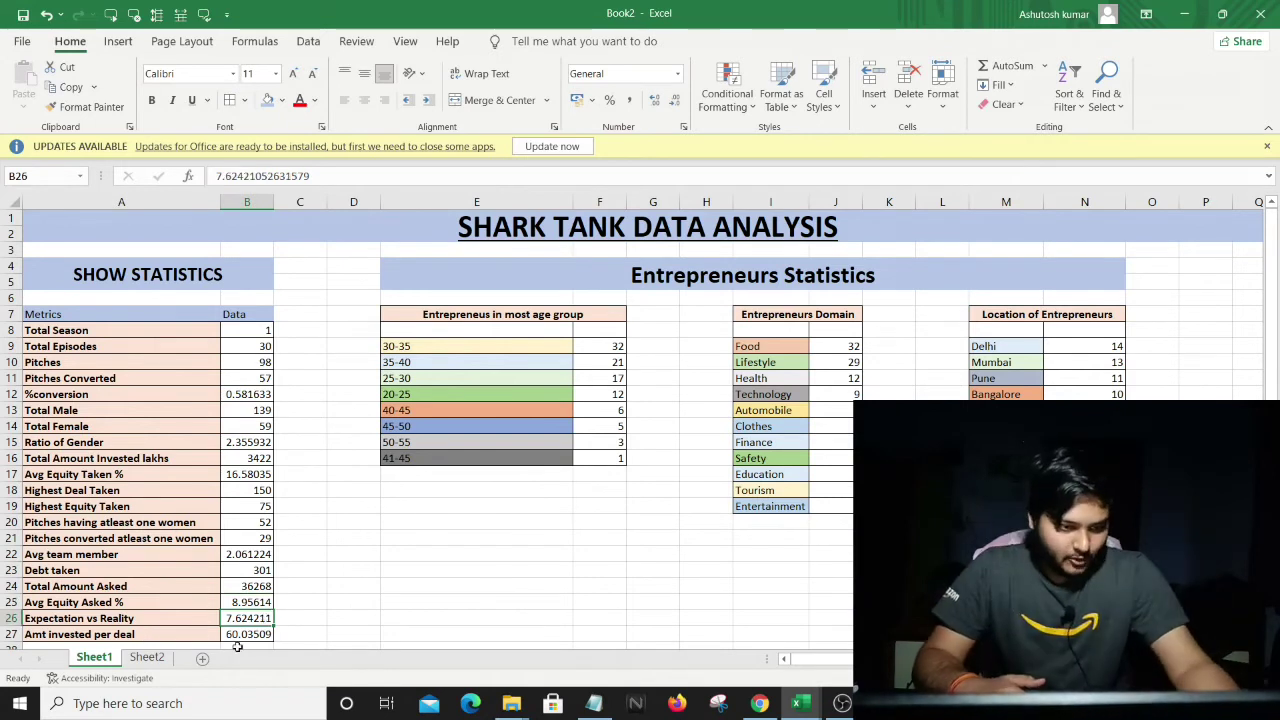
pyautogui.click(253, 636)
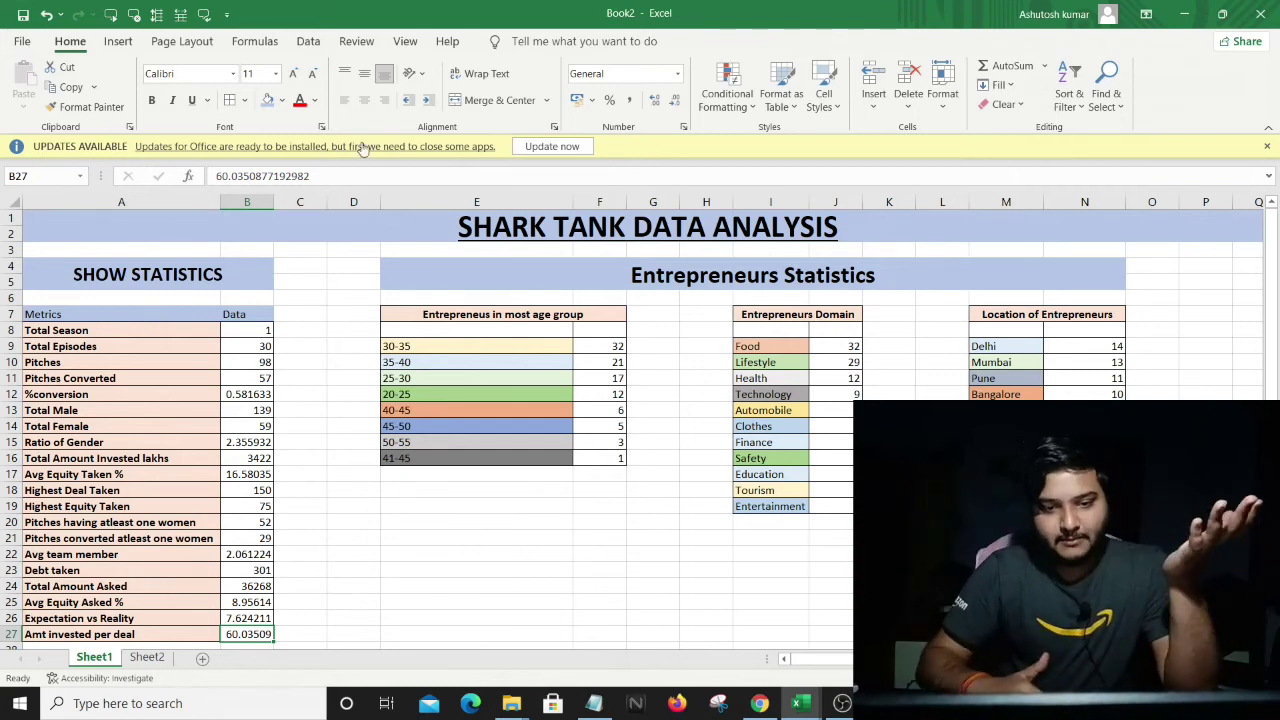
# Examine the age group table under Entrepreneurs Statistics, including its 30-35 row.
pyautogui.moveTo(480, 314); pyautogui.dragTo(563, 471)
pyautogui.click(542, 491)
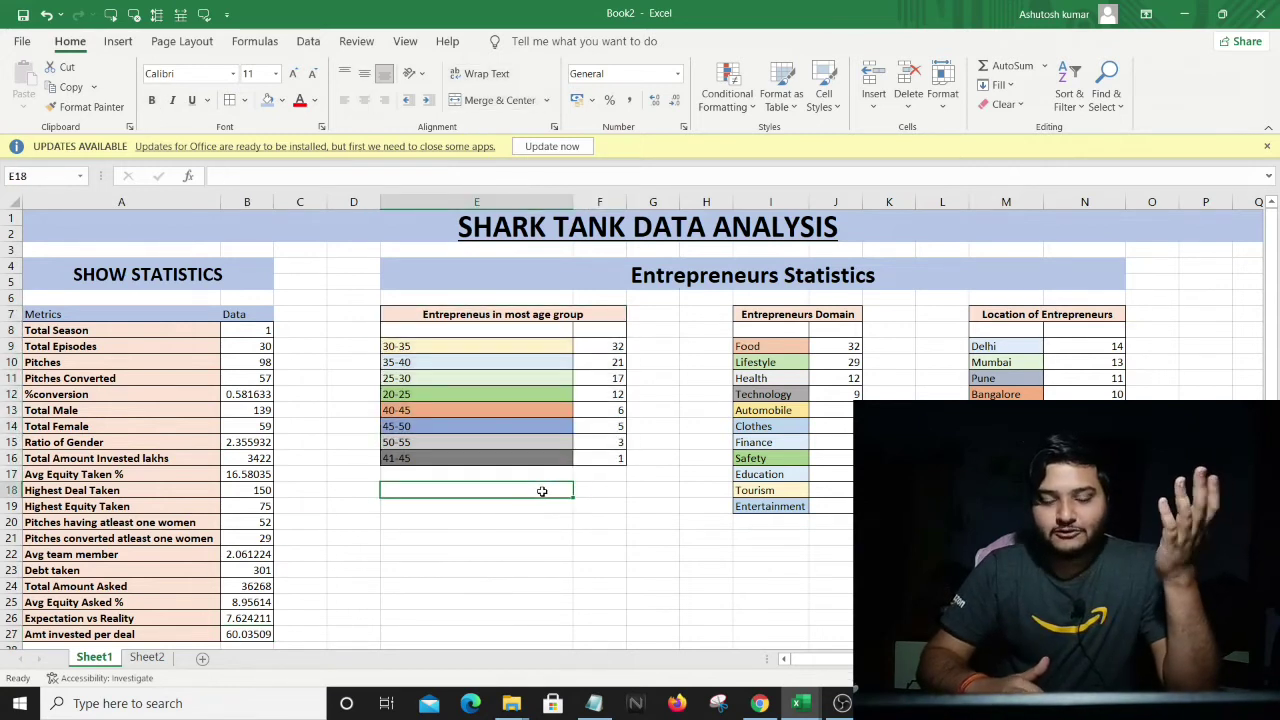
pyautogui.click(461, 342)
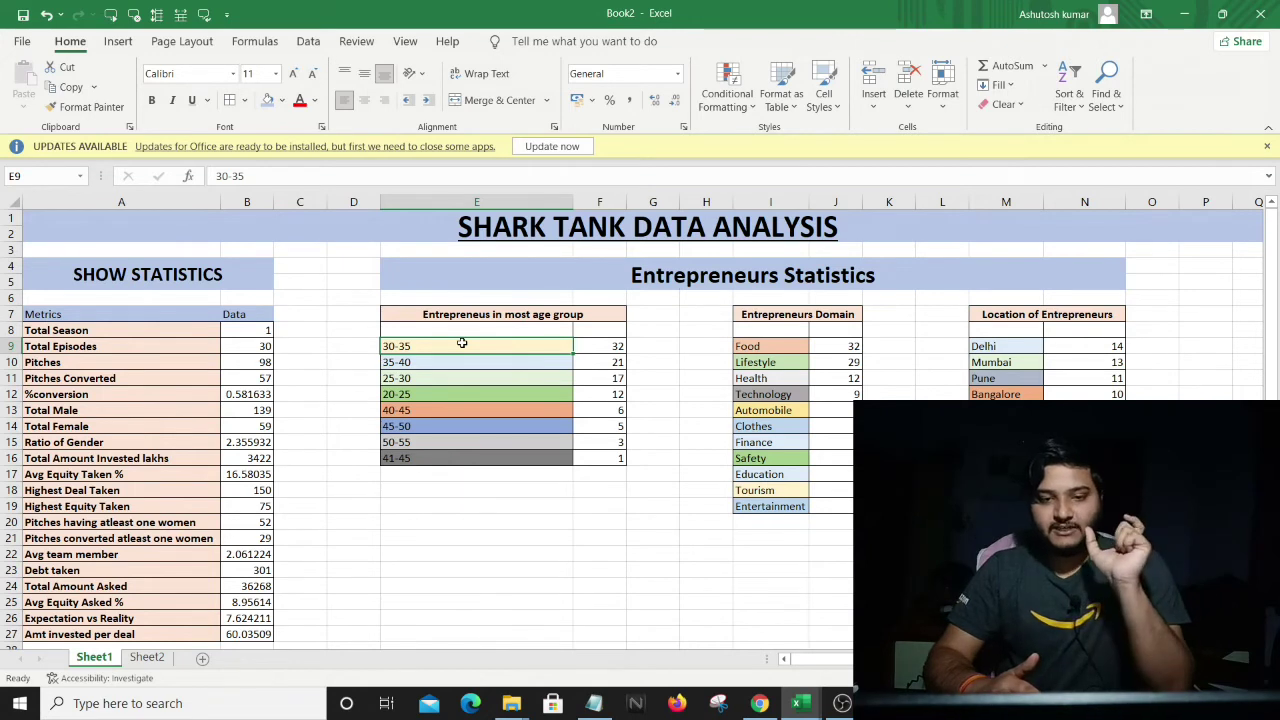
pyautogui.click(653, 554)
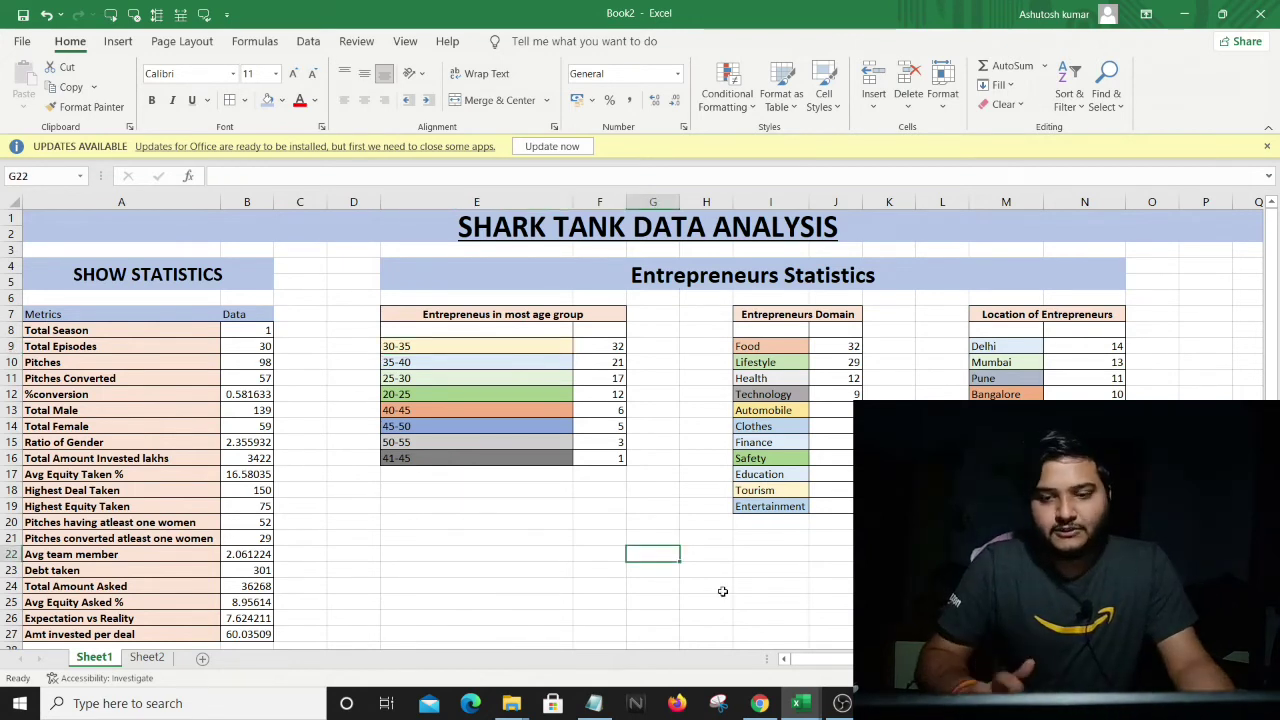
# Examine the Entrepreneurs Domain table, comparing the Food and Lifestyle counts with those from Health to Entertainment.
pyautogui.hscroll(5, 822, 552)
pyautogui.hscroll(-2, 822, 552)
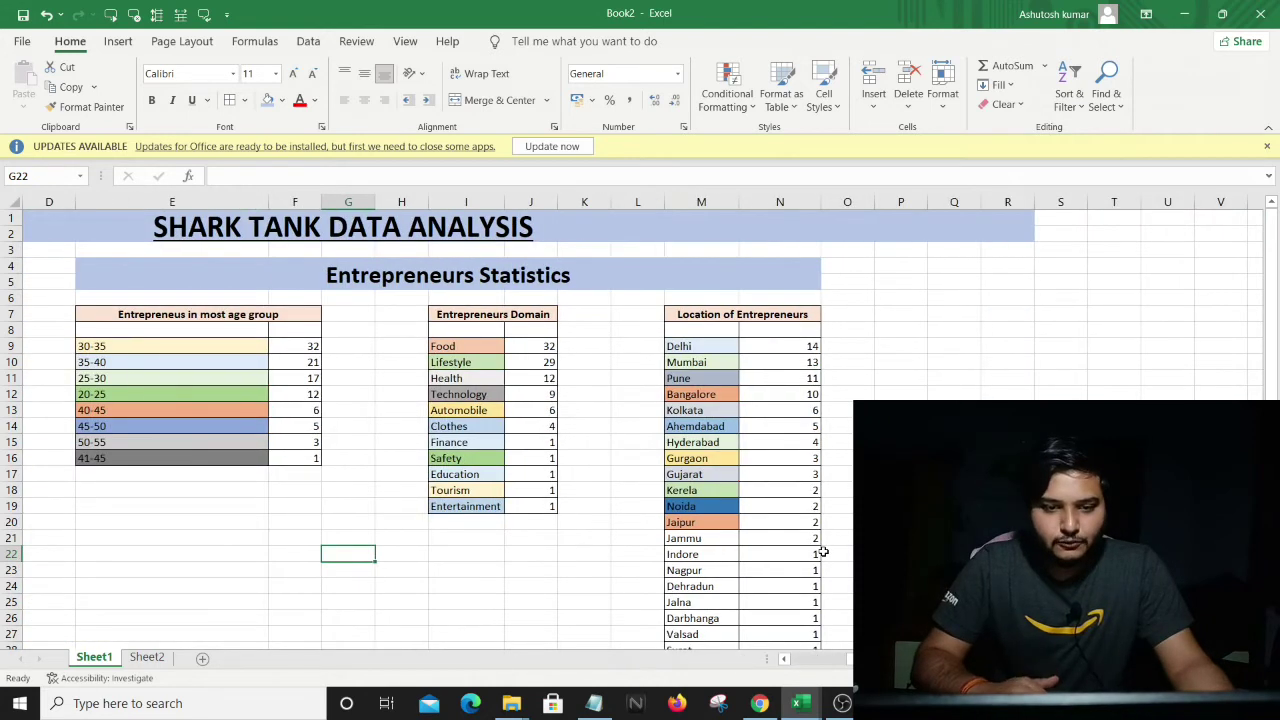
pyautogui.hscroll(3, 822, 552)
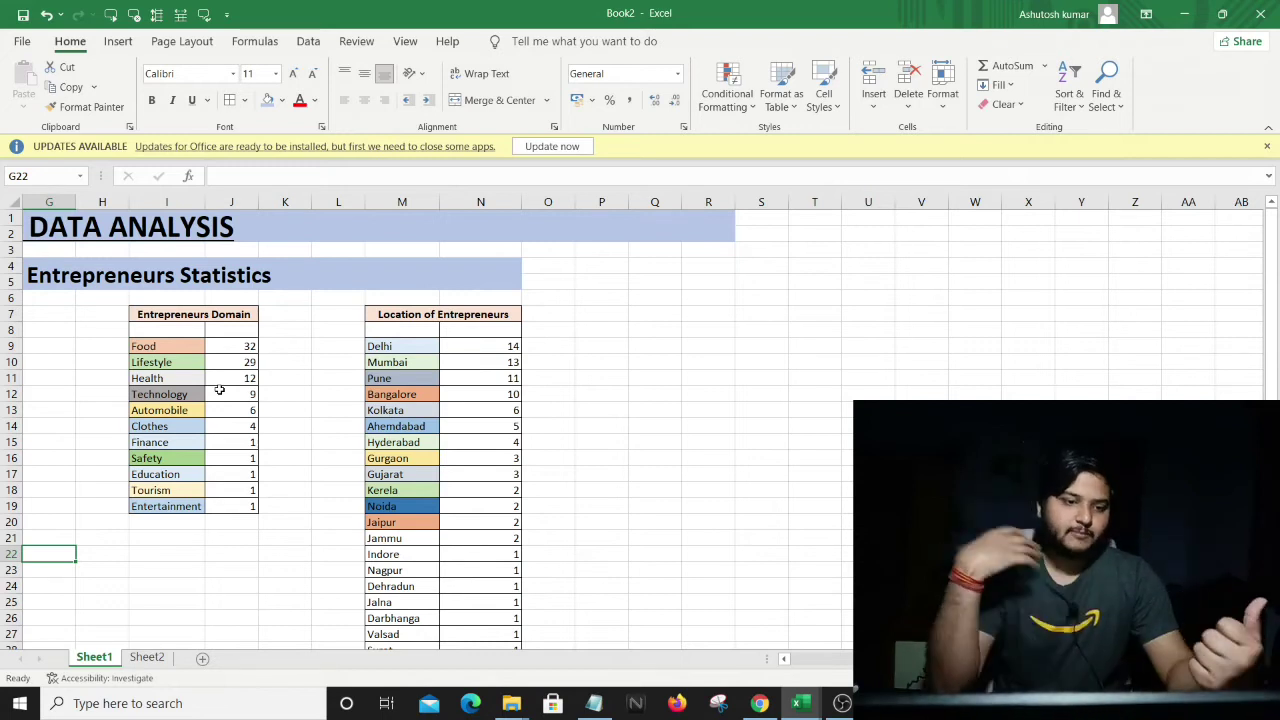
pyautogui.click(245, 349)
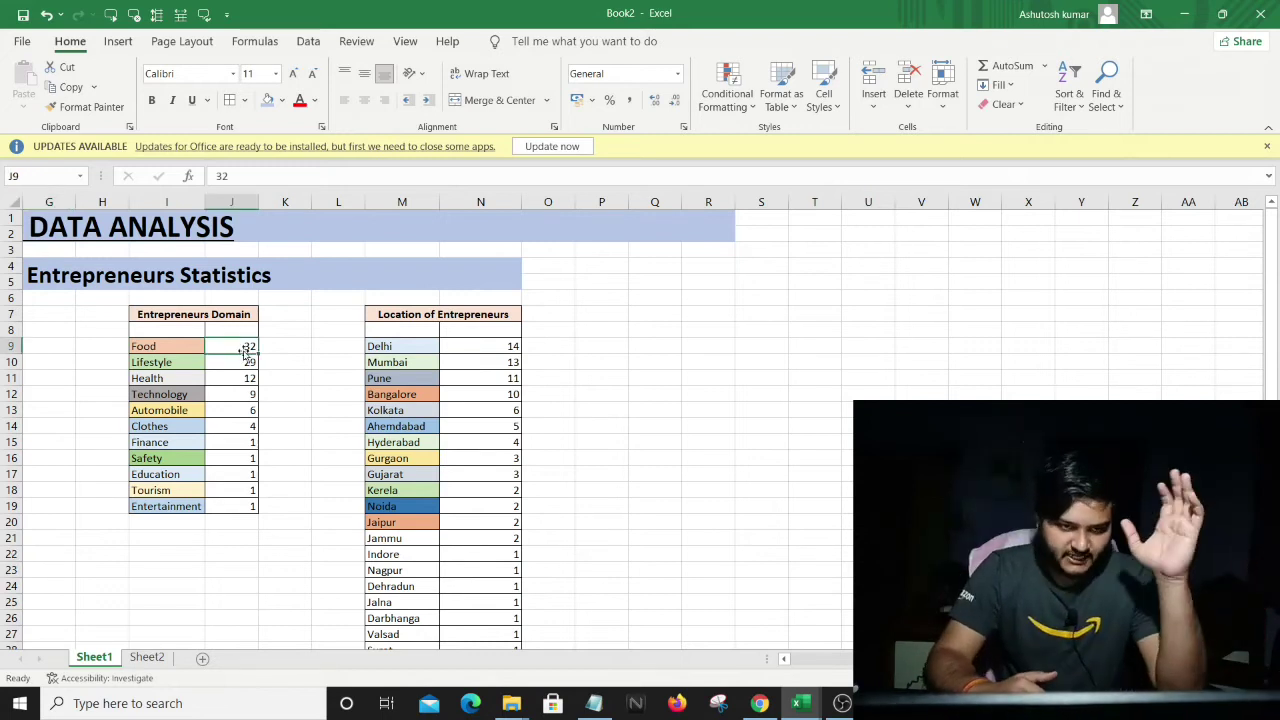
pyautogui.moveTo(245, 350); pyautogui.dragTo(245, 364)
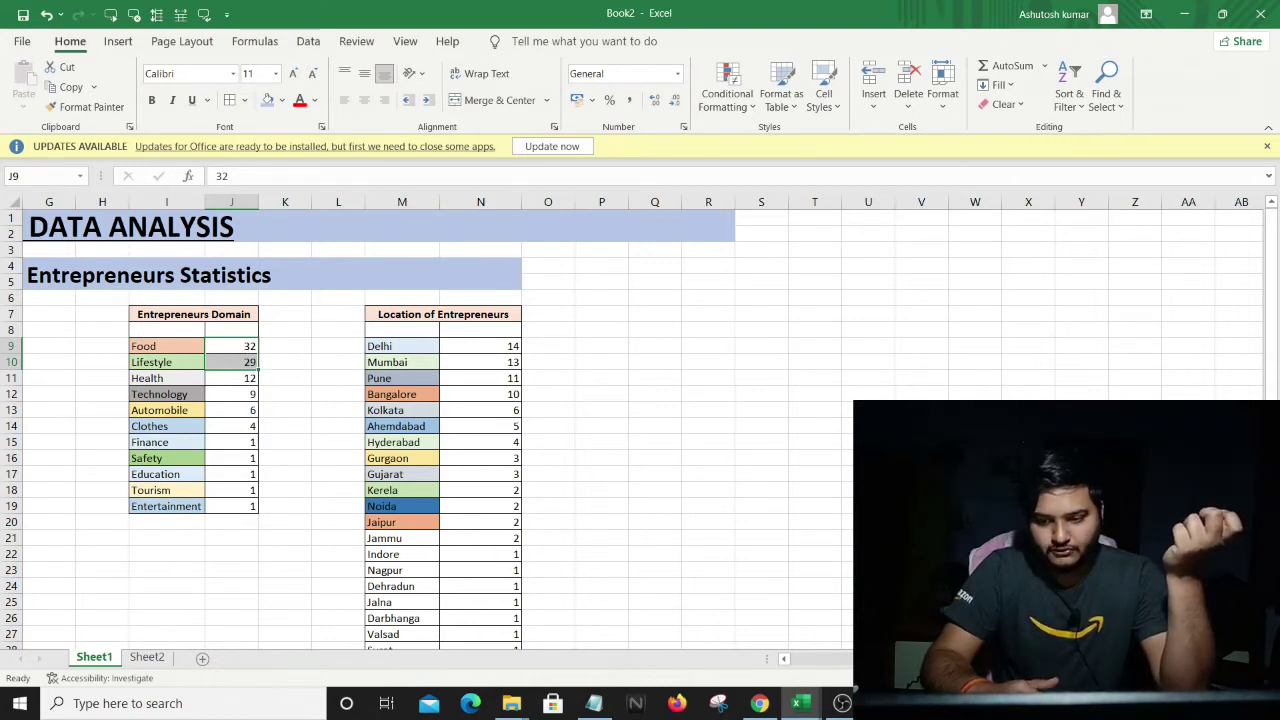
pyautogui.click(217, 379)
pyautogui.moveTo(217, 379); pyautogui.dragTo(231, 506)
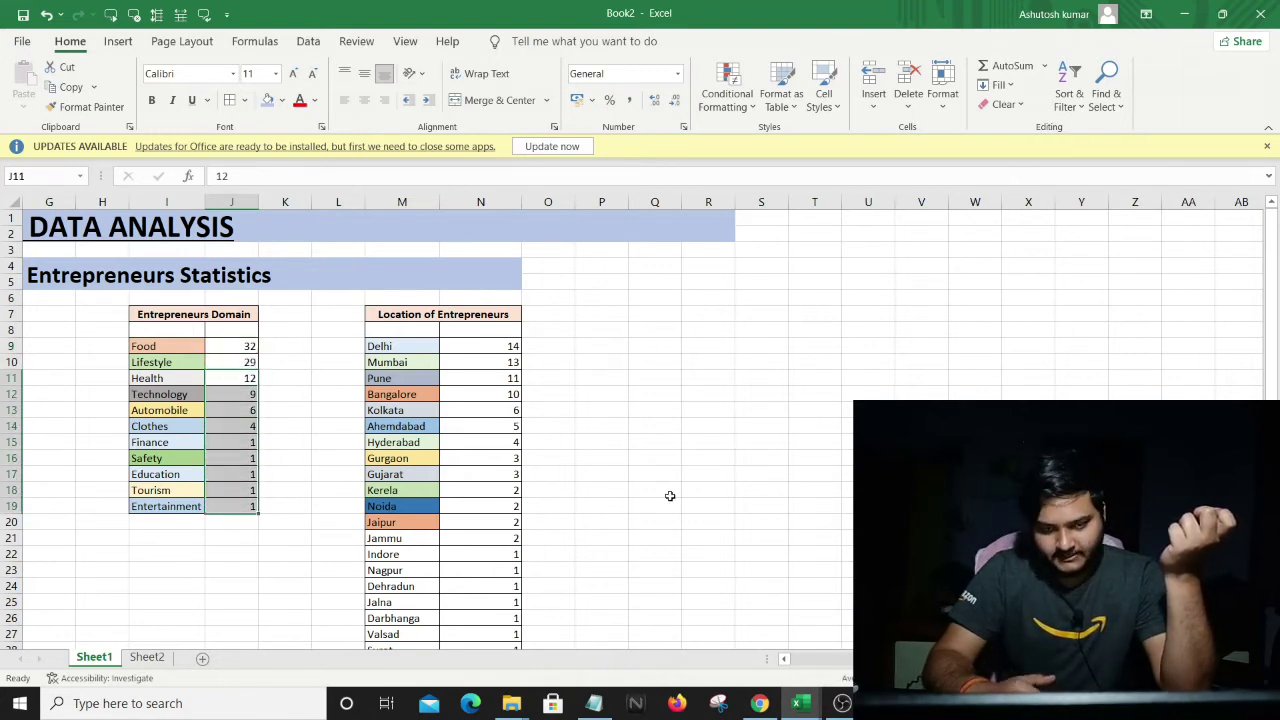
pyautogui.moveTo(233, 346); pyautogui.dragTo(239, 364)
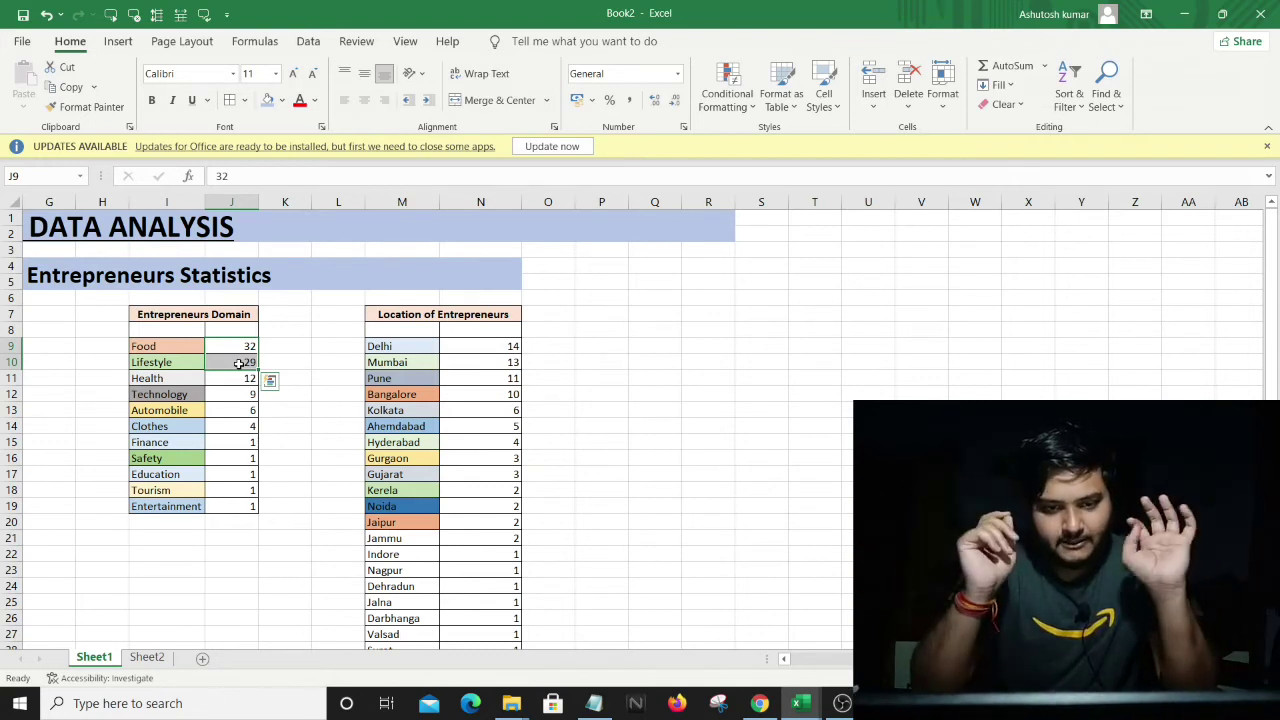
# Examine the Location of Entrepreneurs table, covering the Delhi to Kolkata rows and the counts from Jammu to Kaithal.
pyautogui.hscroll(3, 406, 412)
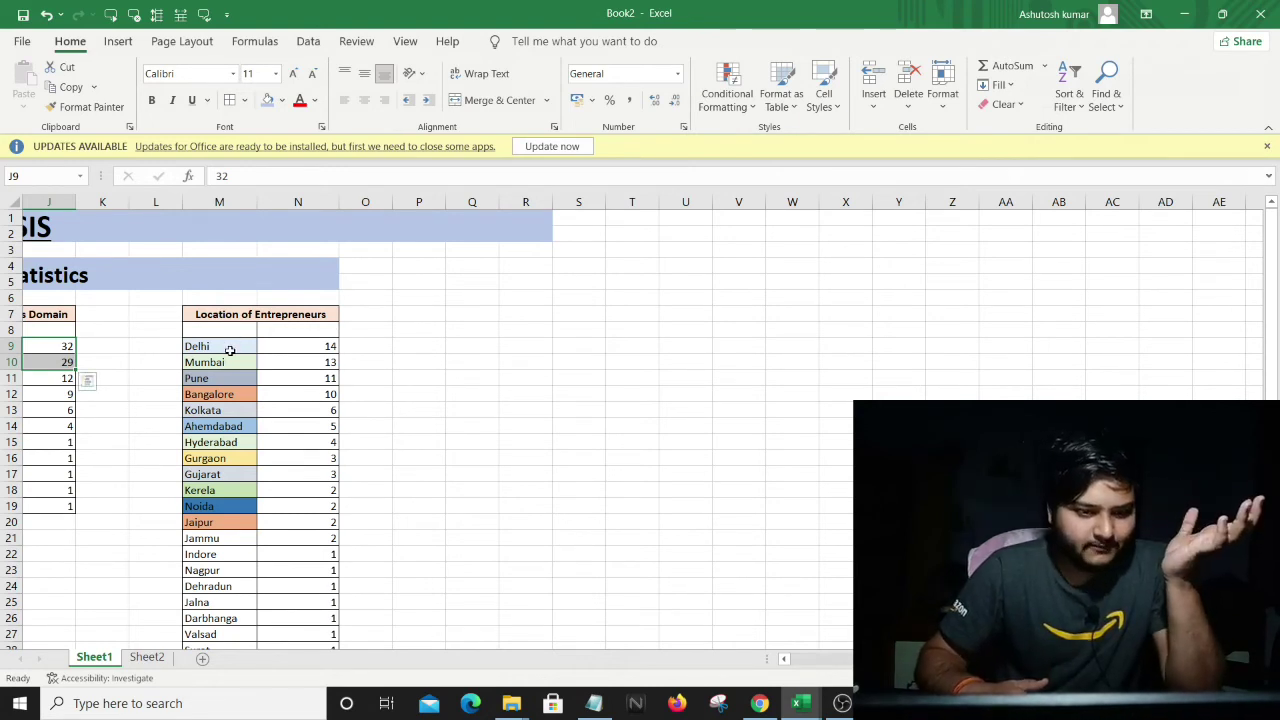
pyautogui.moveTo(229, 350); pyautogui.dragTo(297, 414)
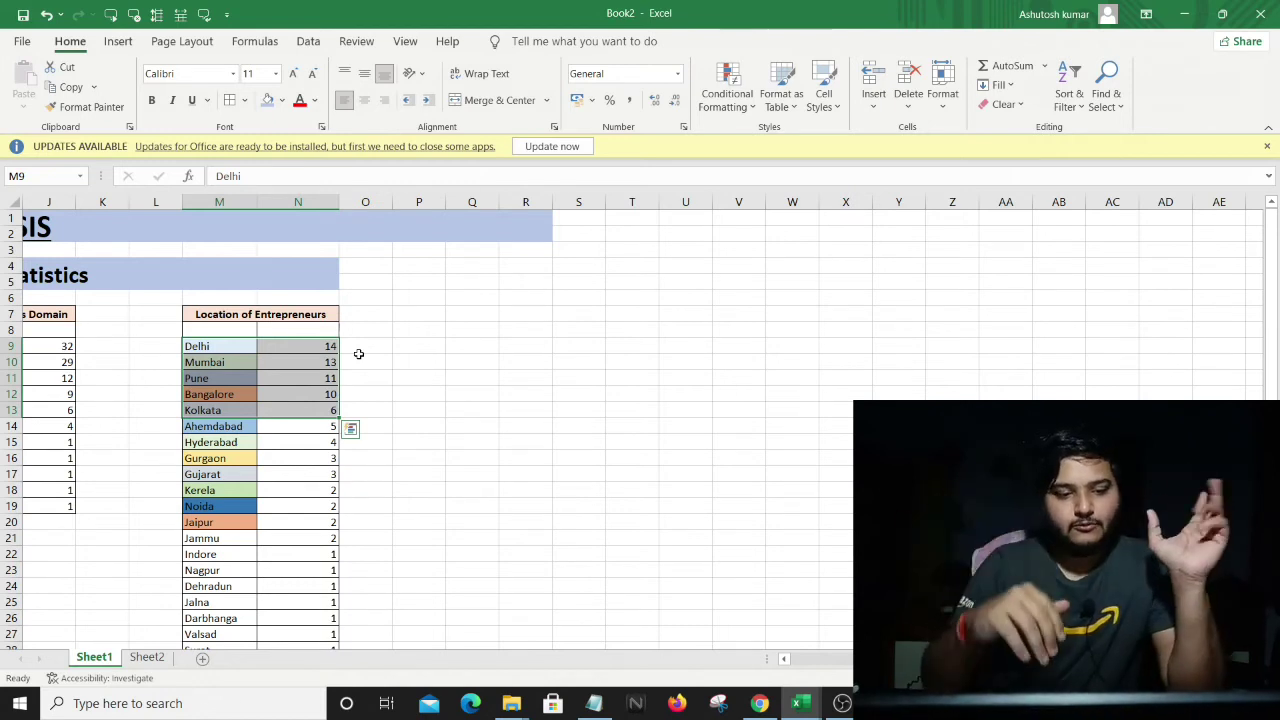
pyautogui.click(389, 378)
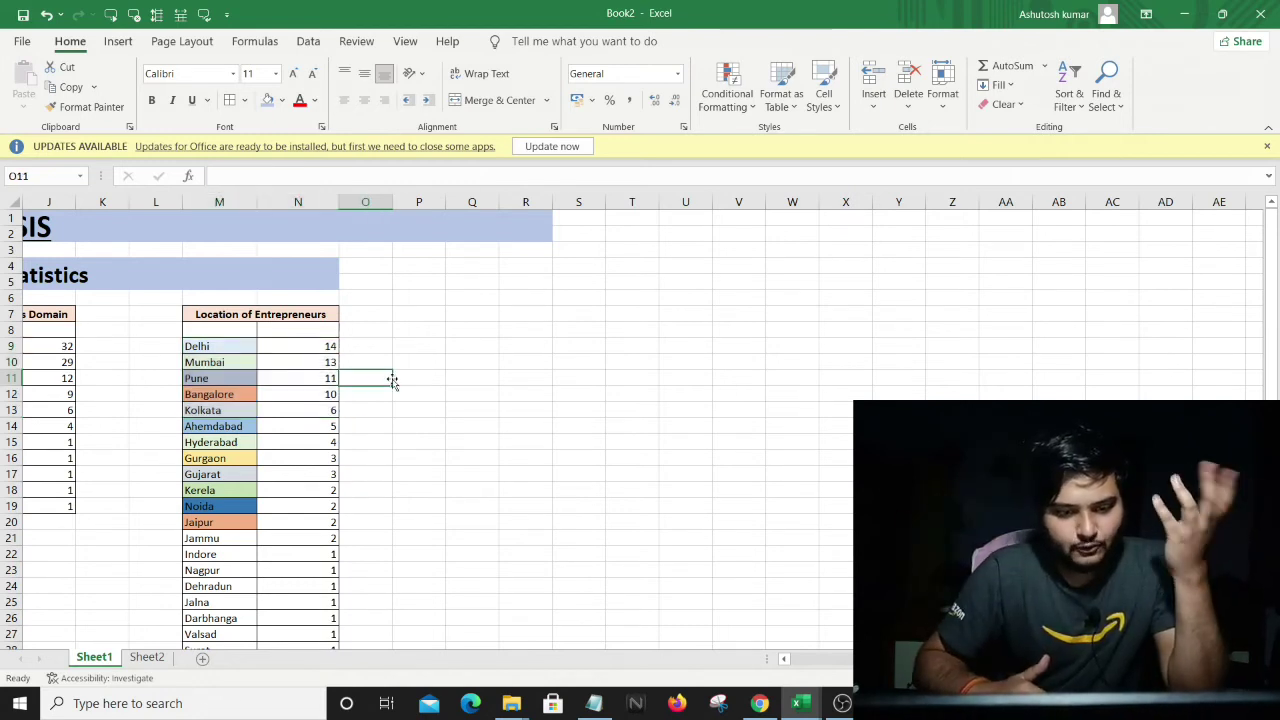
pyautogui.scroll(-4, 313, 538)
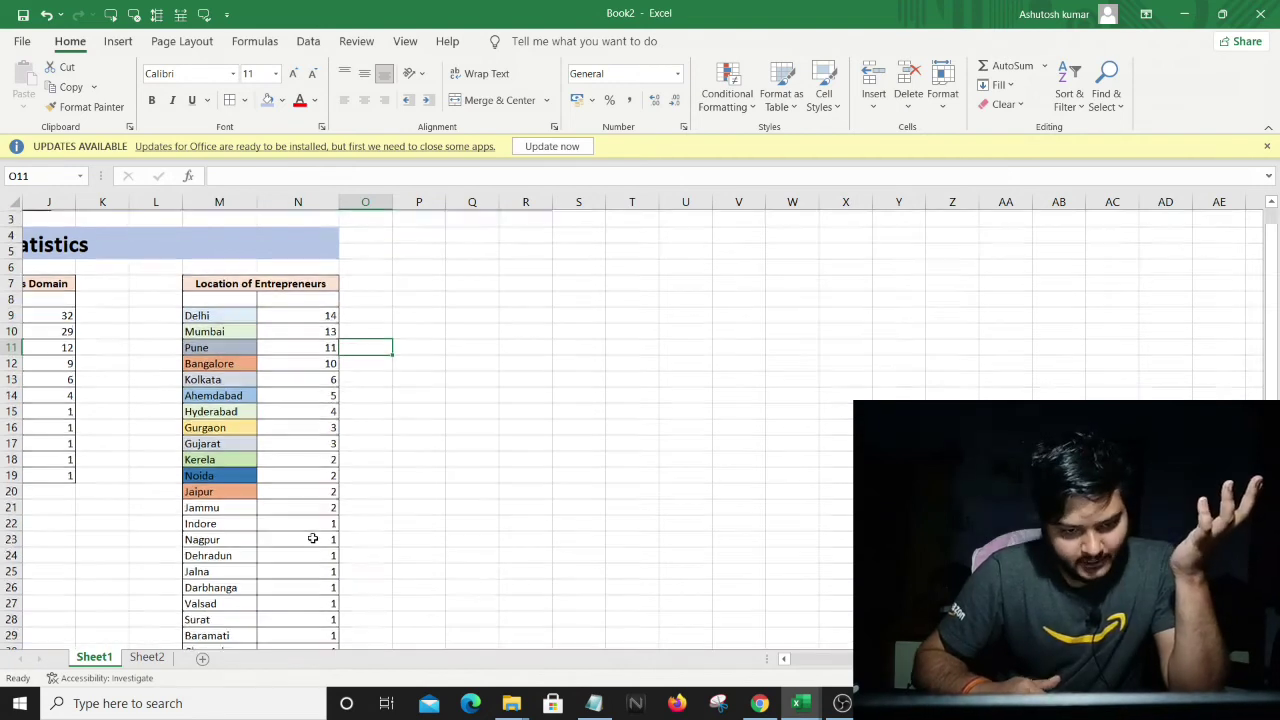
pyautogui.scroll(-2, 313, 538)
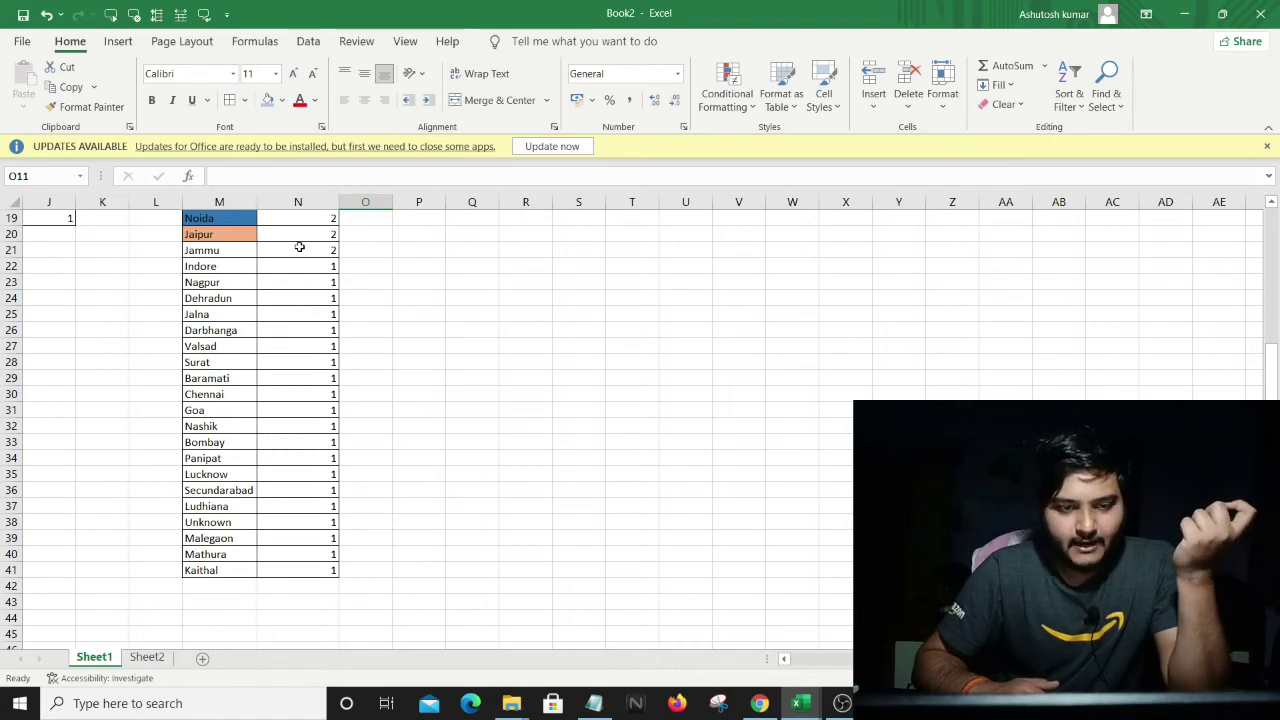
pyautogui.moveTo(287, 252); pyautogui.dragTo(272, 569)
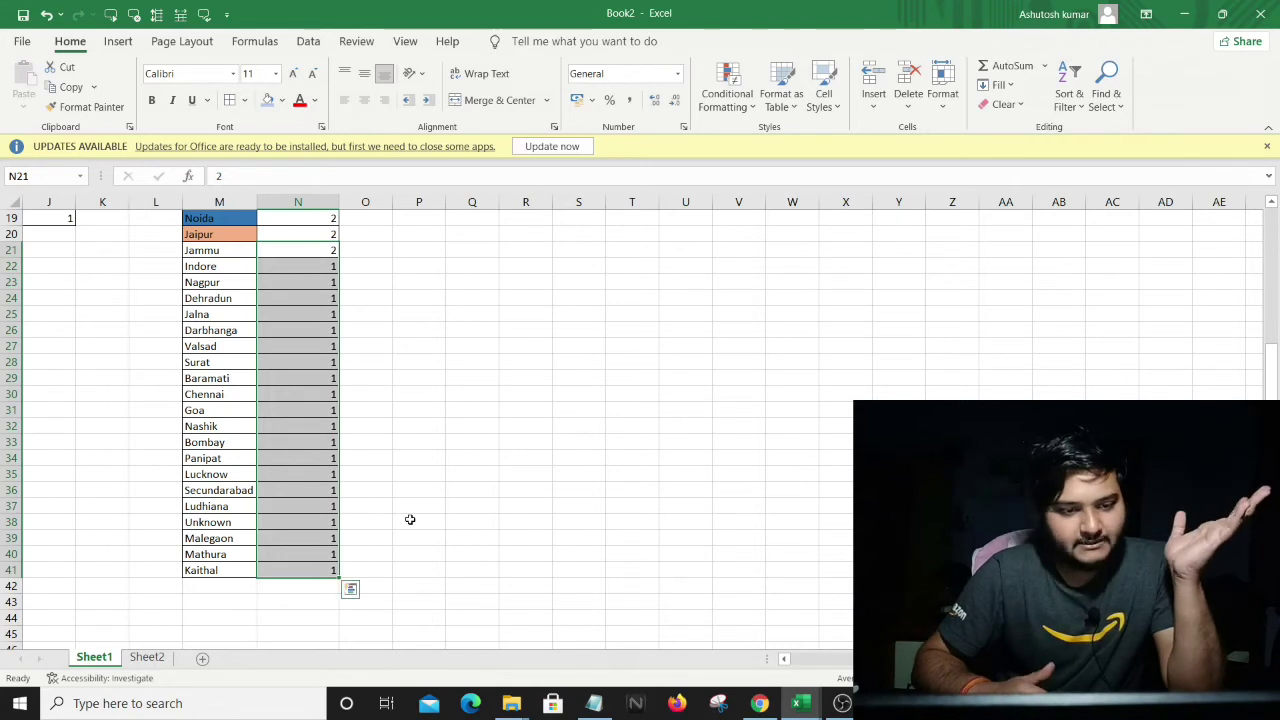
pyautogui.click(434, 413)
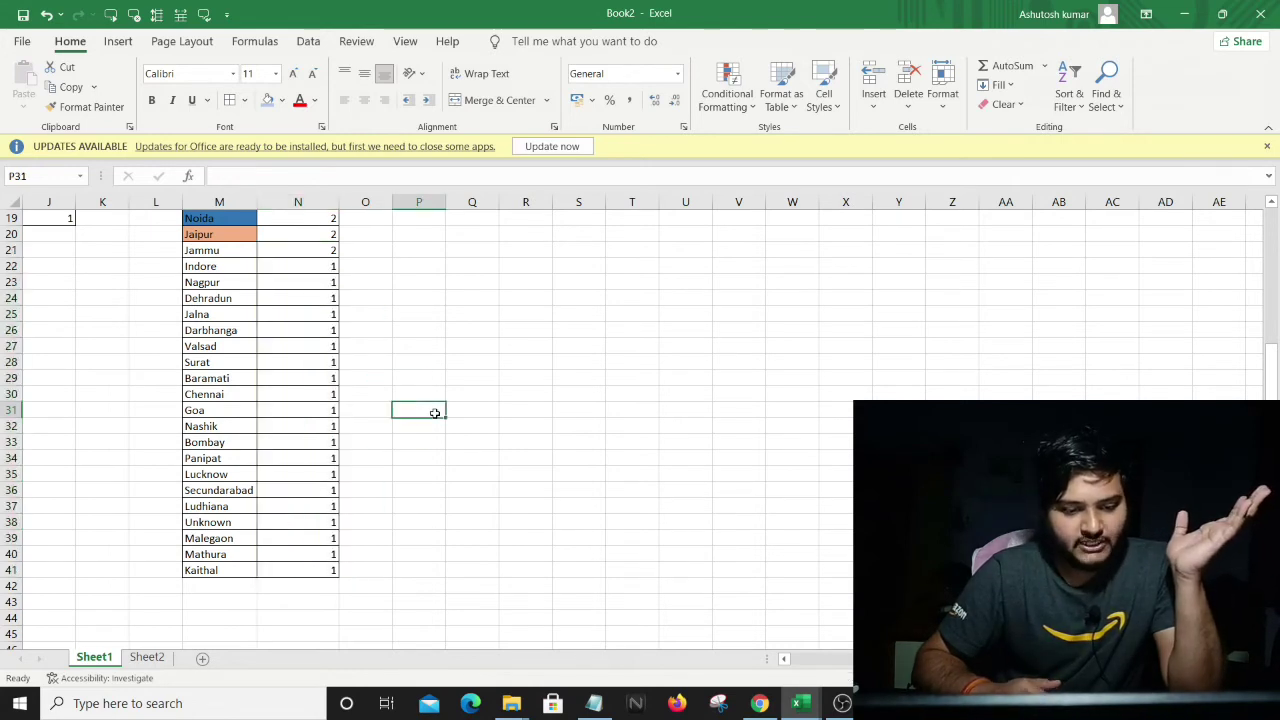
# Open Sheet2 and look over the shark name column and the Amount Invested, Avg Equity Taken, Total Episodes and Total deals headings.
pyautogui.scroll(6, 434, 413)
pyautogui.hscroll(-5, 434, 413)
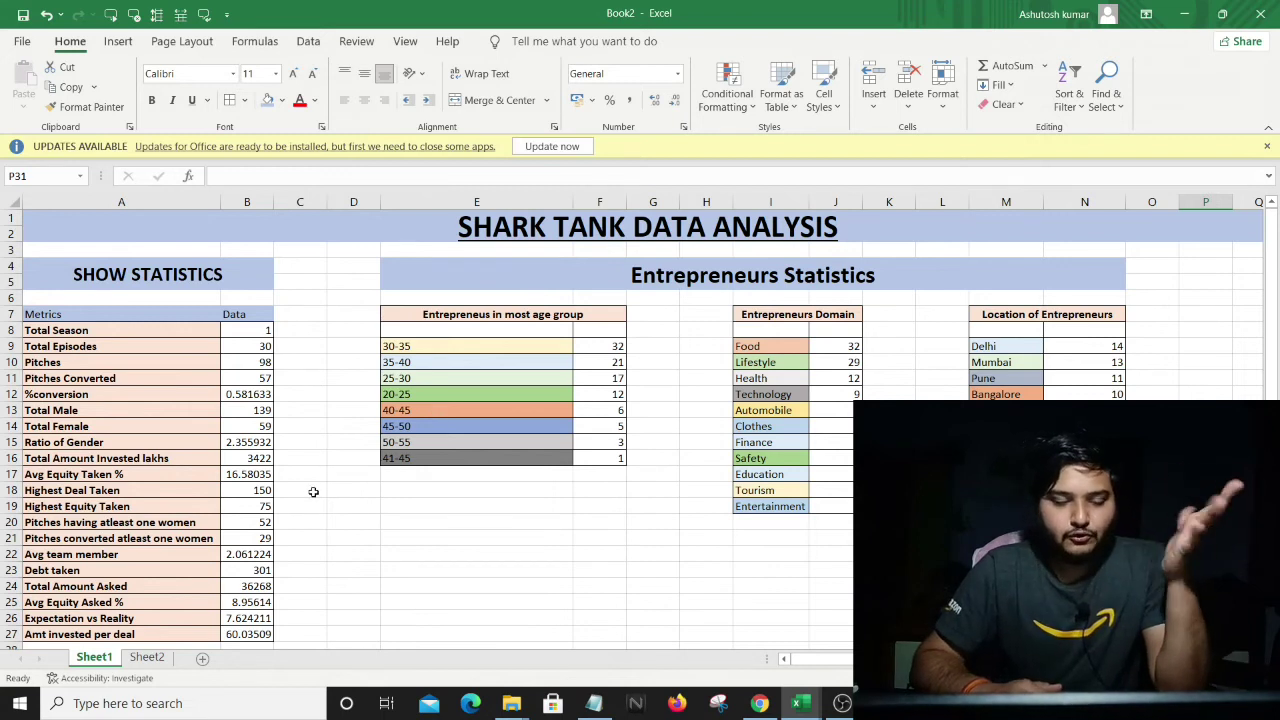
pyautogui.click(157, 661)
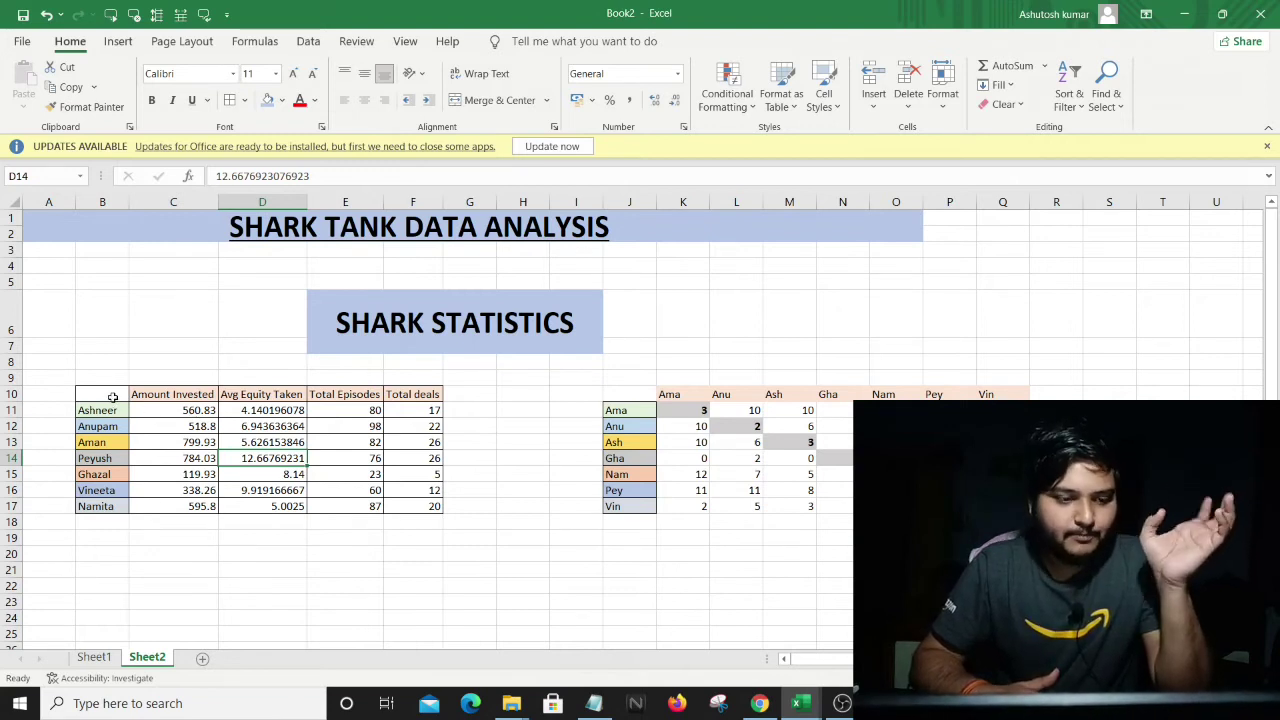
pyautogui.click(101, 202)
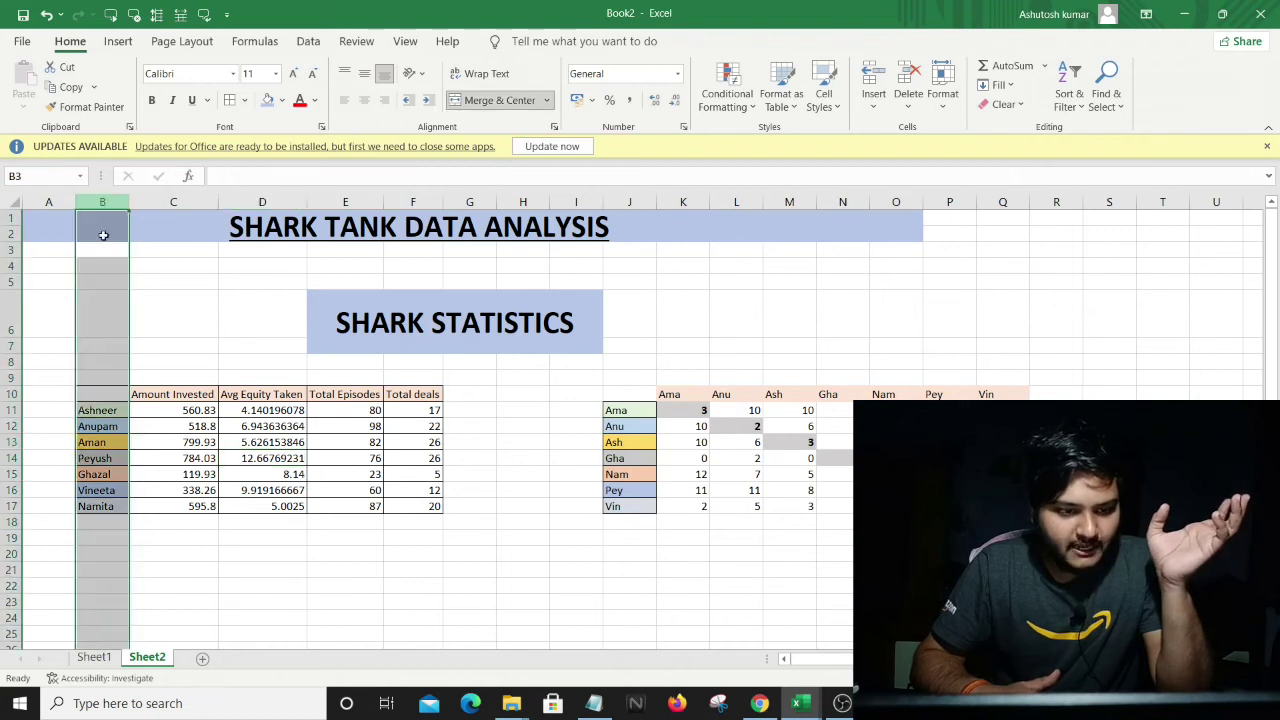
pyautogui.click(157, 398)
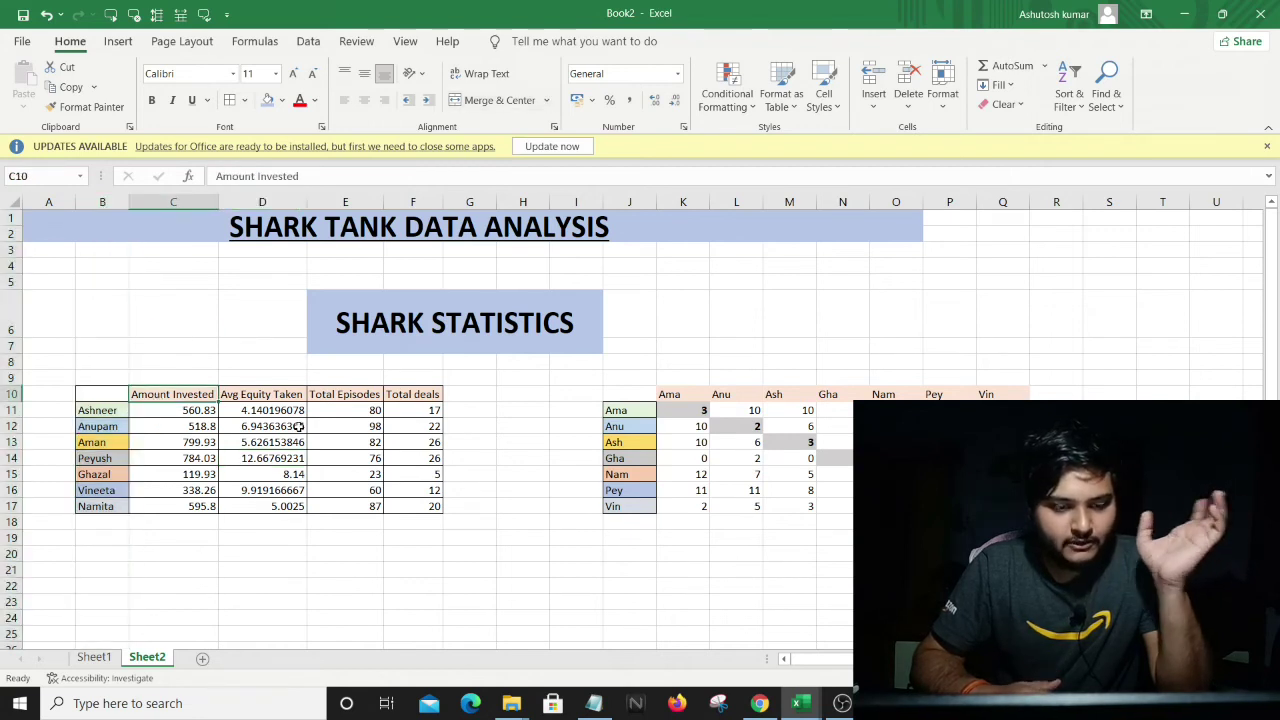
pyautogui.click(281, 387)
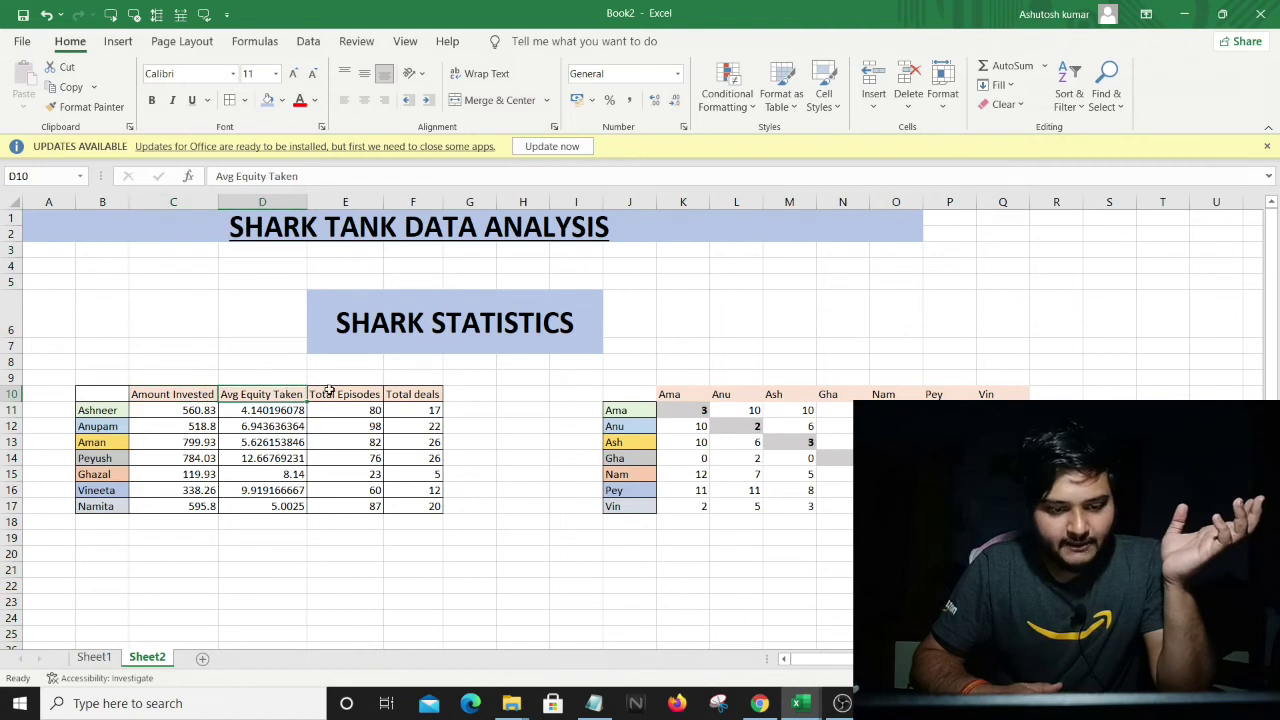
pyautogui.click(333, 391)
pyautogui.click(405, 398)
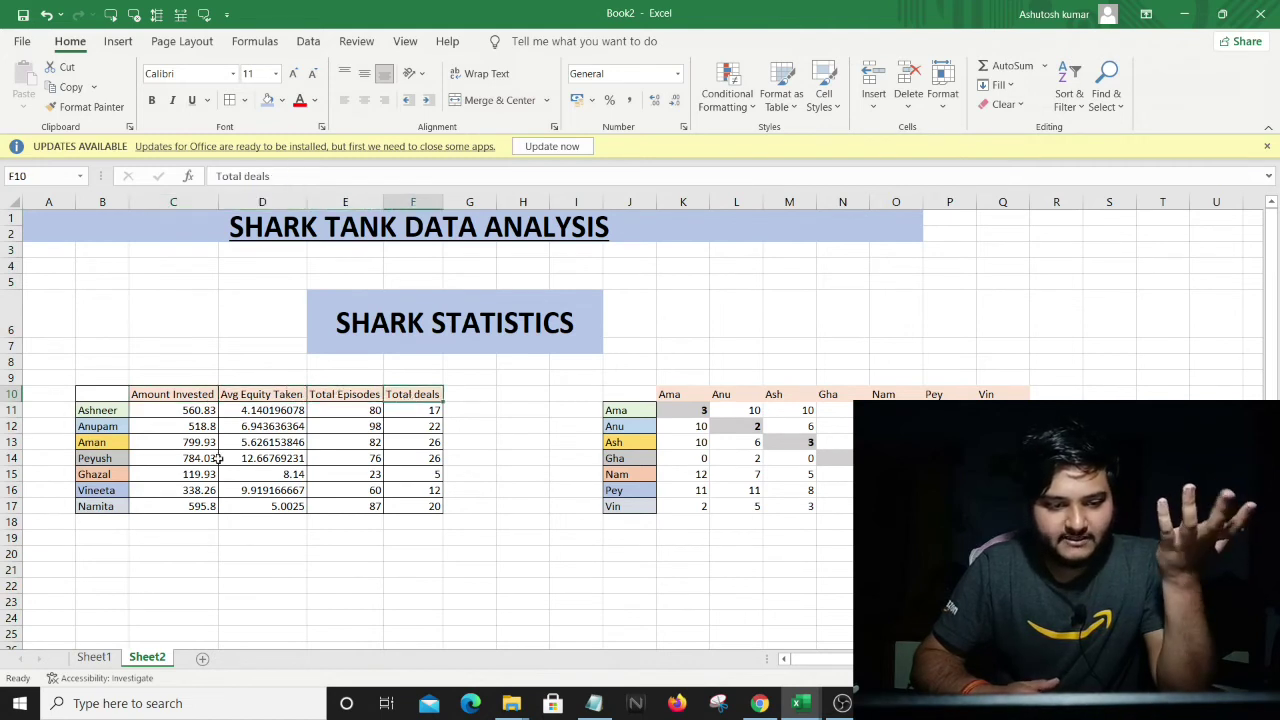
# Review the Shark Statistics table by metric, from Amount Invested for each listed shark through Avg Equity Taken to Total Episodes and Total deals.
pyautogui.click(163, 396)
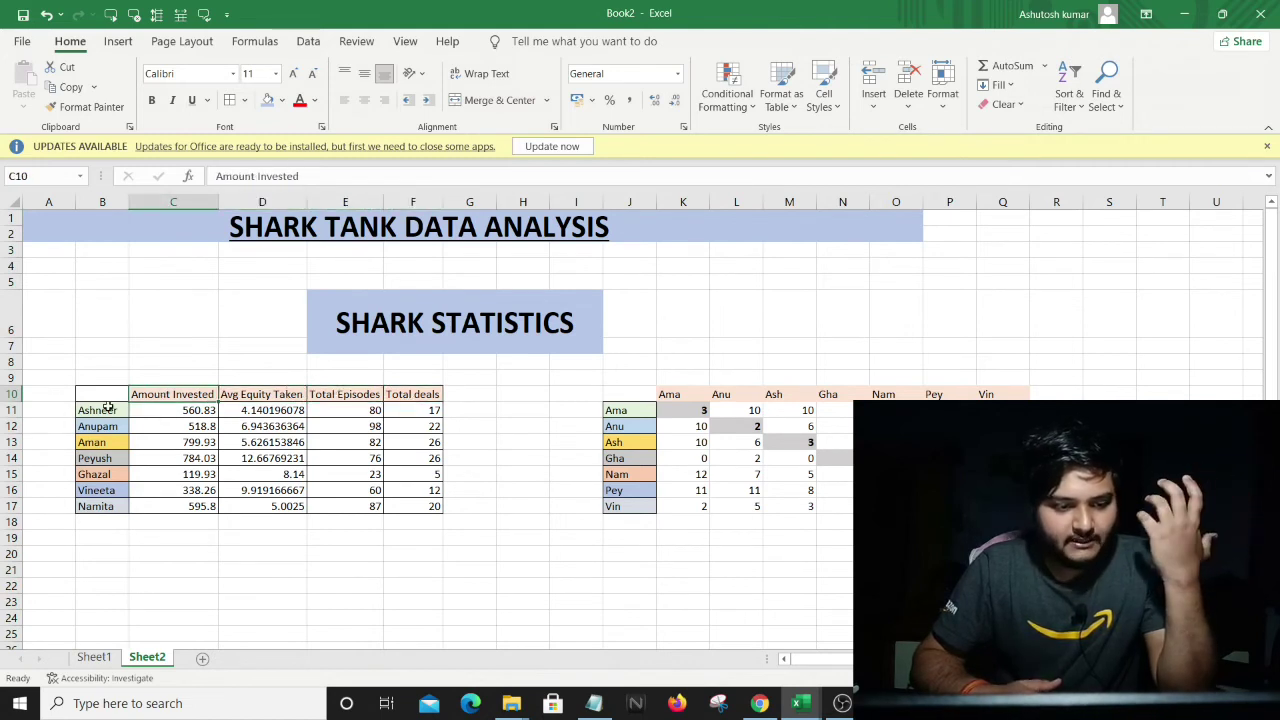
pyautogui.click(108, 409)
pyautogui.moveTo(105, 434); pyautogui.dragTo(102, 505)
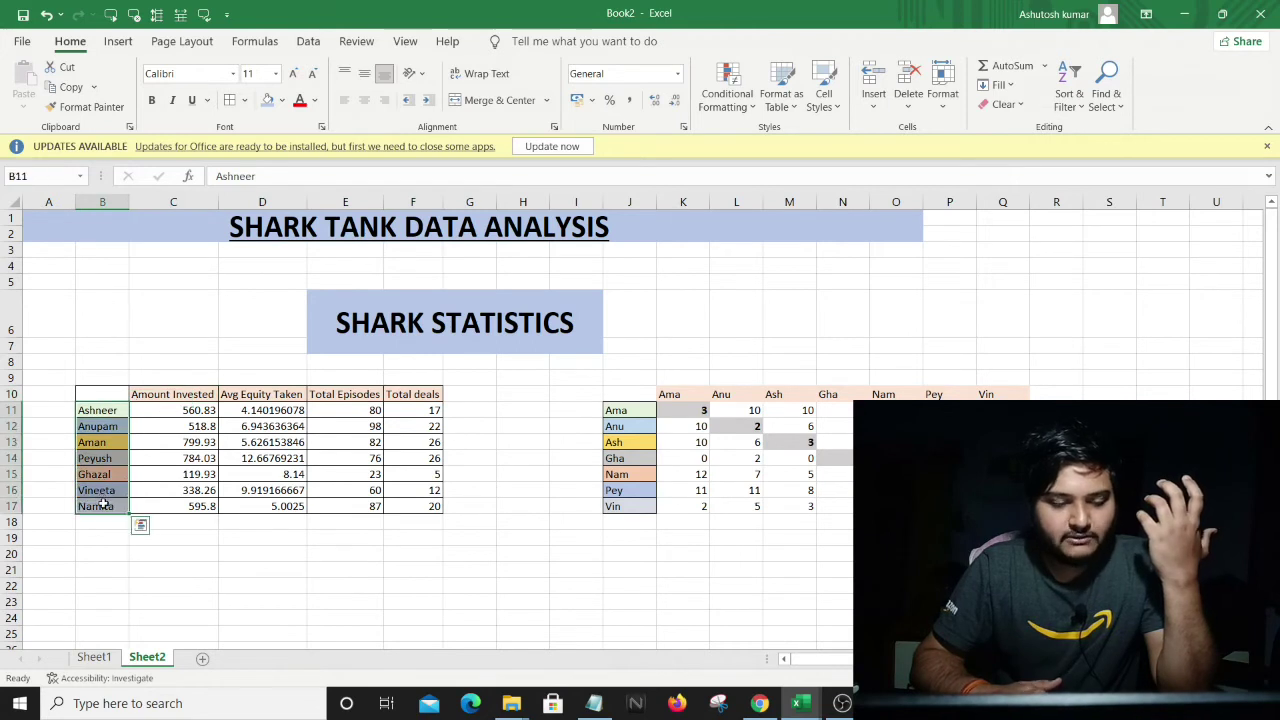
pyautogui.click(264, 395)
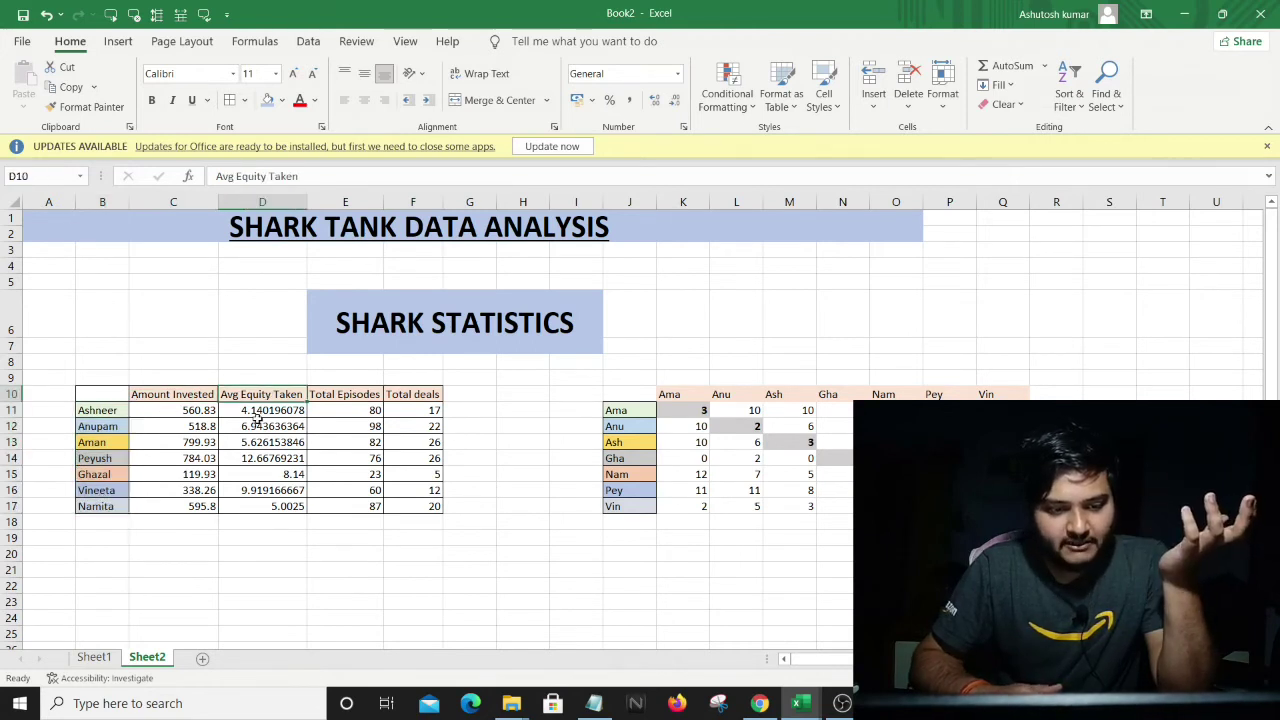
pyautogui.moveTo(255, 411); pyautogui.dragTo(253, 506)
pyautogui.click(344, 398)
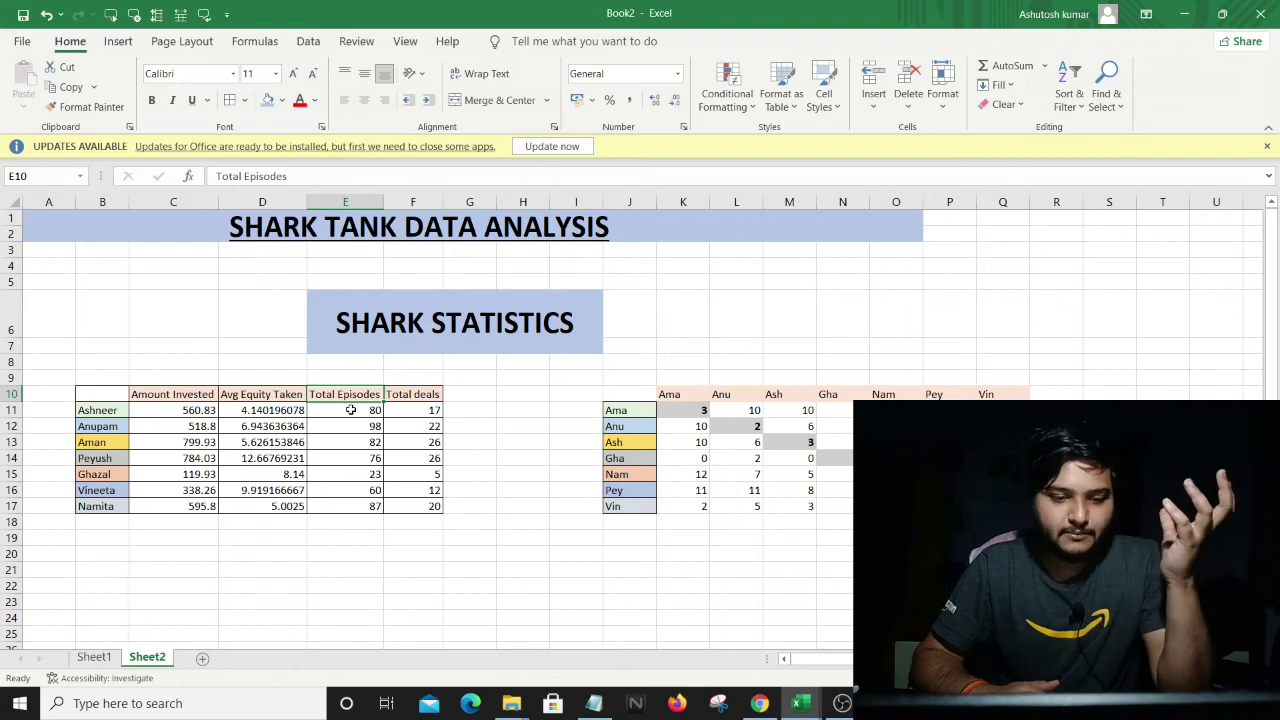
pyautogui.click(416, 395)
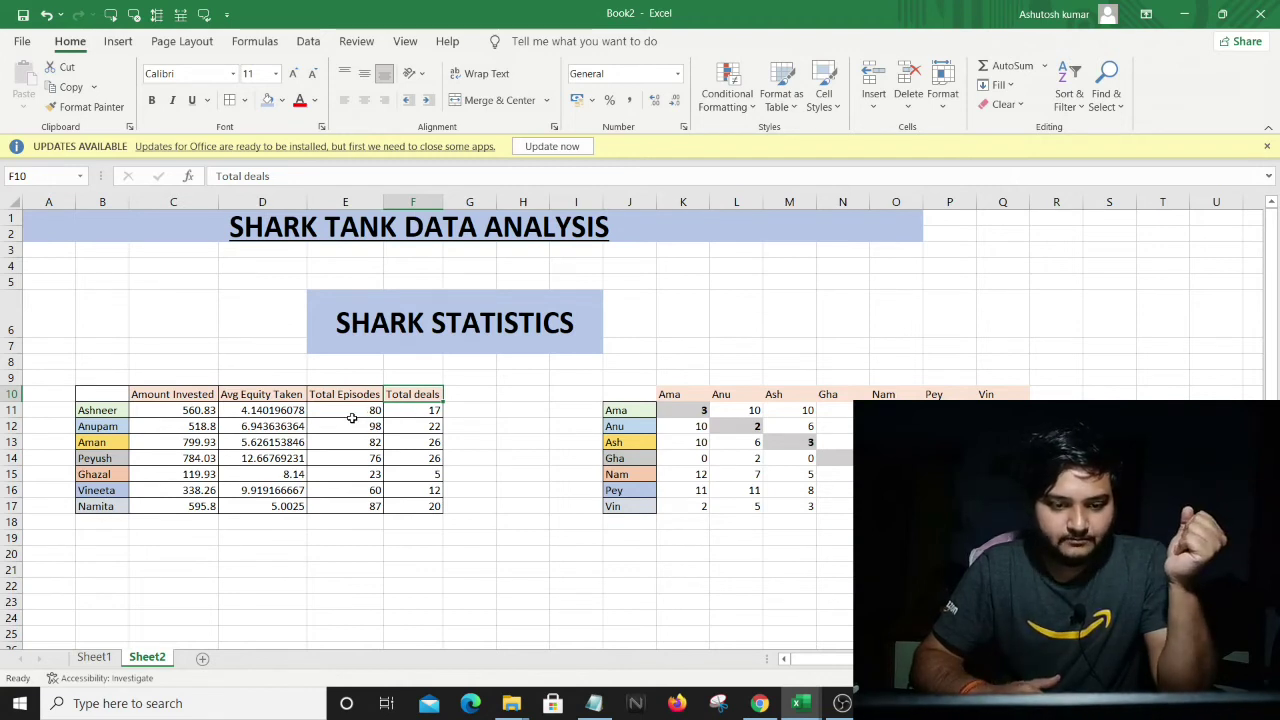
# Inspect Aman's Amount Invested, Peyush's Avg Equity Taken and Total Episodes, and the Total deals from Aman to Vineeta.
pyautogui.click(192, 442)
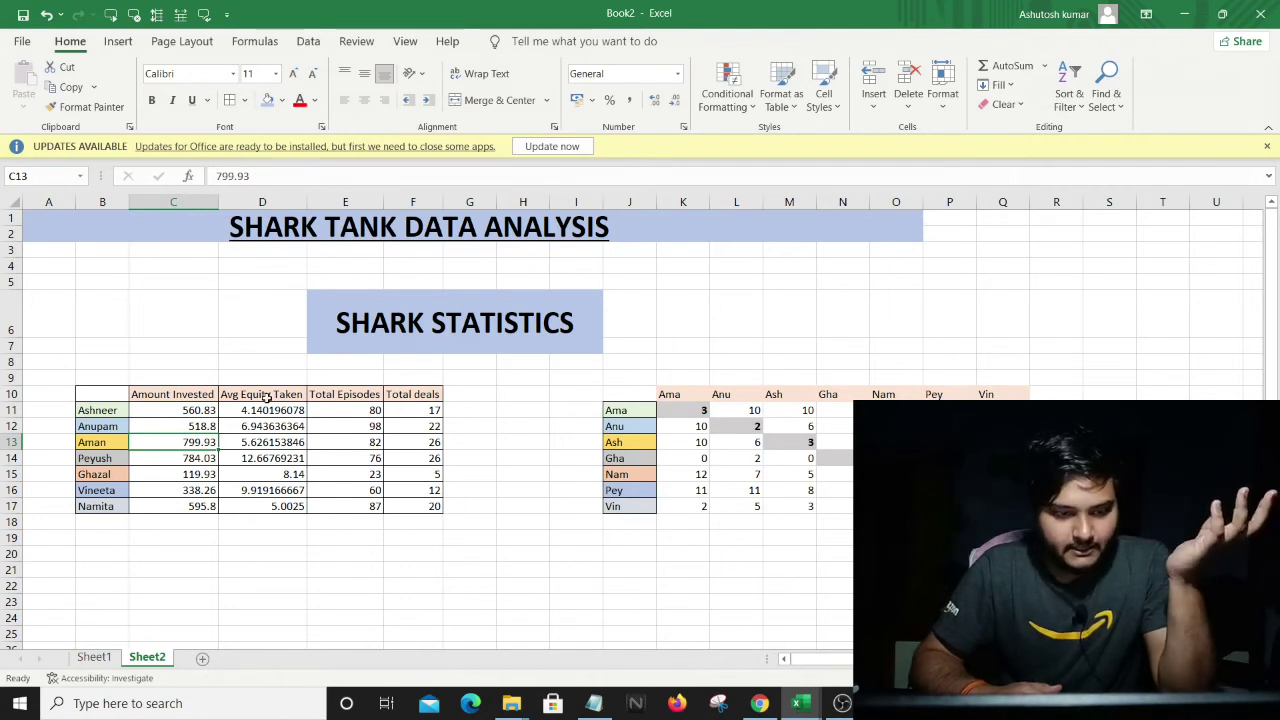
pyautogui.click(285, 456)
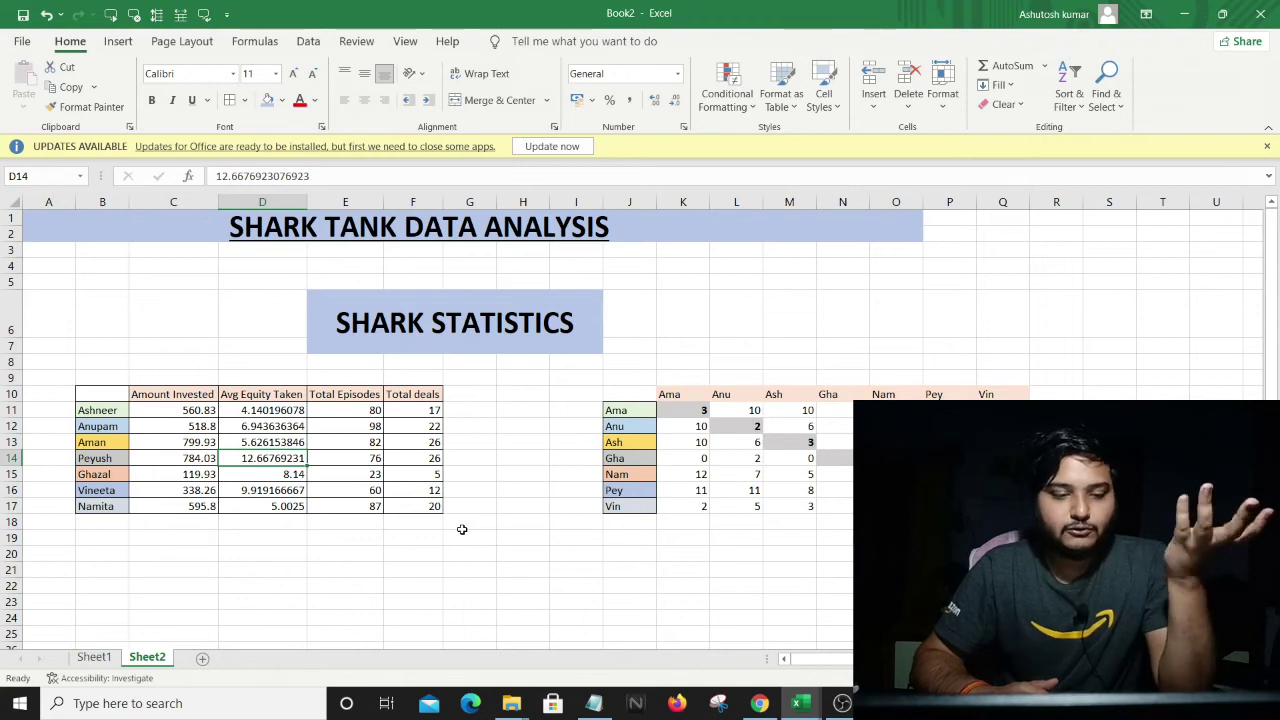
pyautogui.click(362, 460)
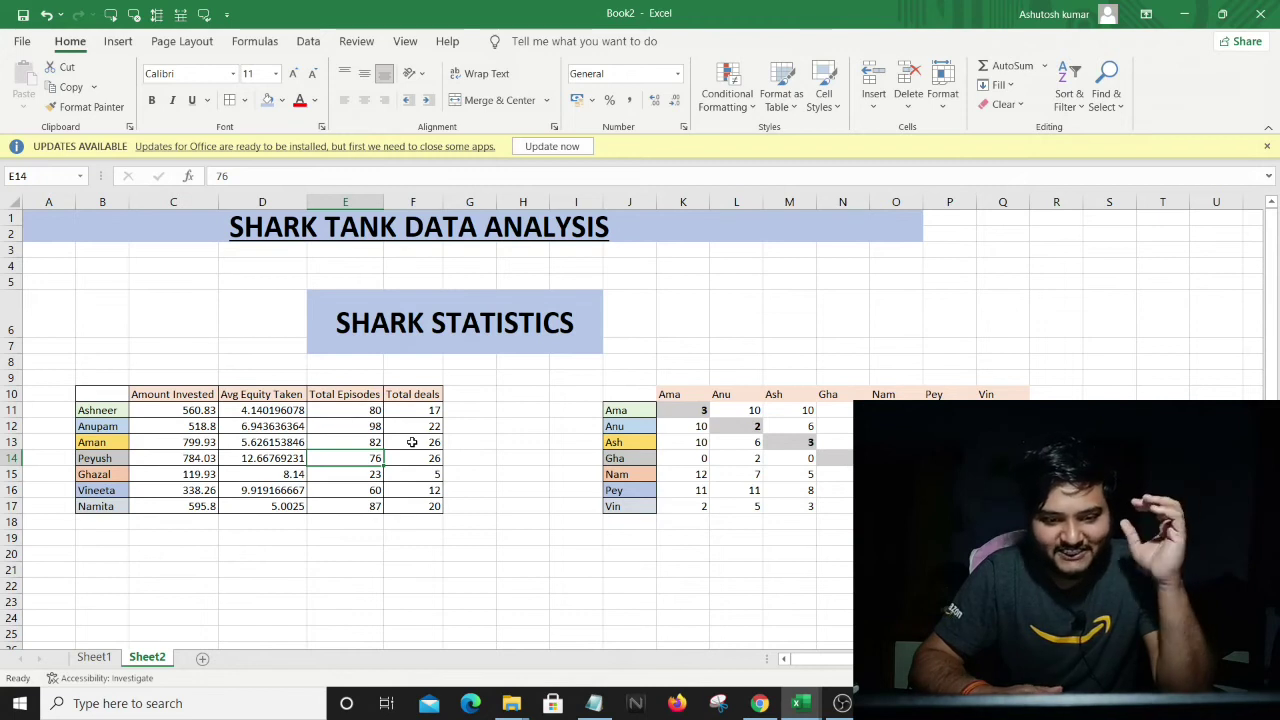
pyautogui.moveTo(411, 442); pyautogui.dragTo(416, 490)
pyautogui.click(455, 458)
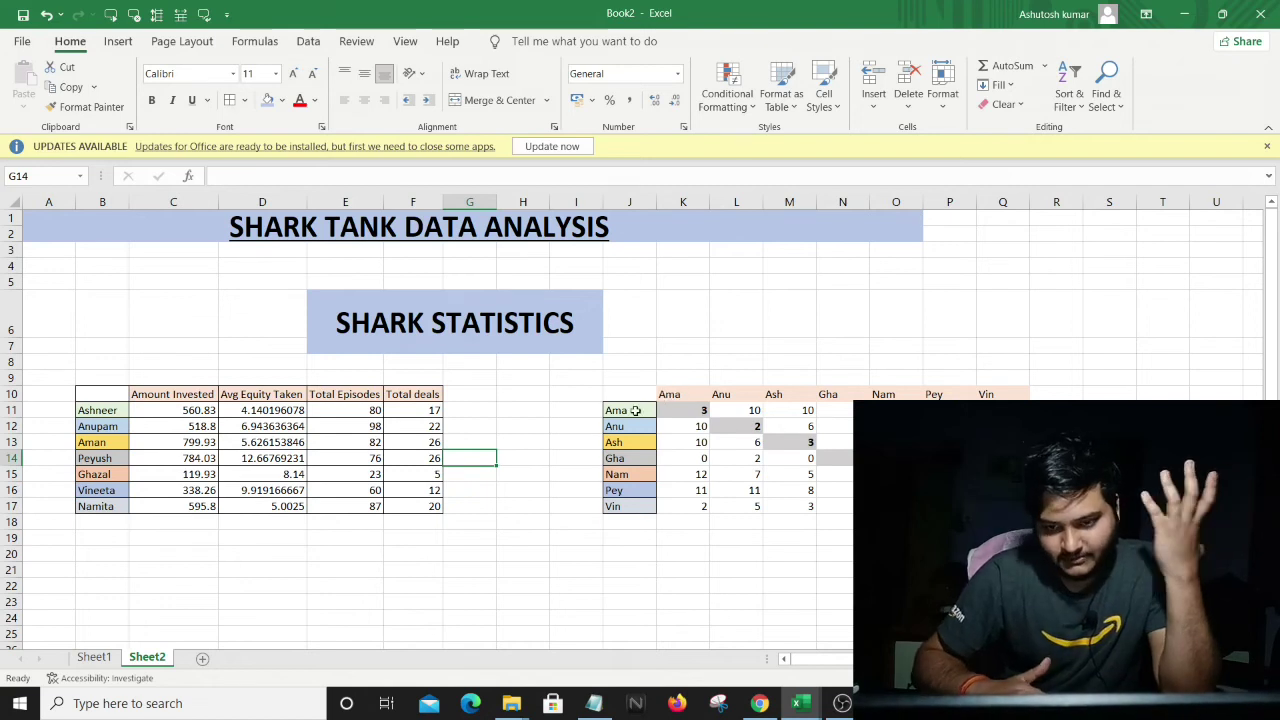
# Examine the row and column labels of the shark-by-shark matrix and its Ama–Ama cell.
pyautogui.moveTo(635, 410); pyautogui.dragTo(632, 505)
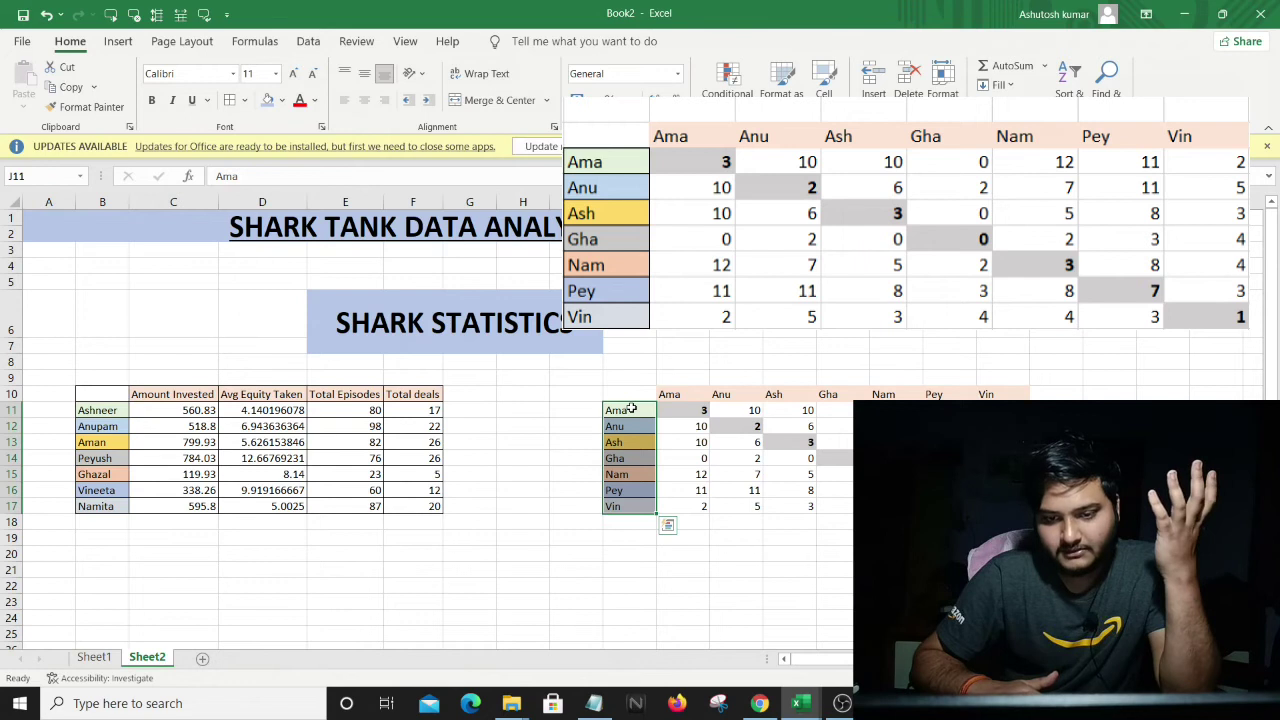
pyautogui.moveTo(690, 390); pyautogui.dragTo(1020, 392)
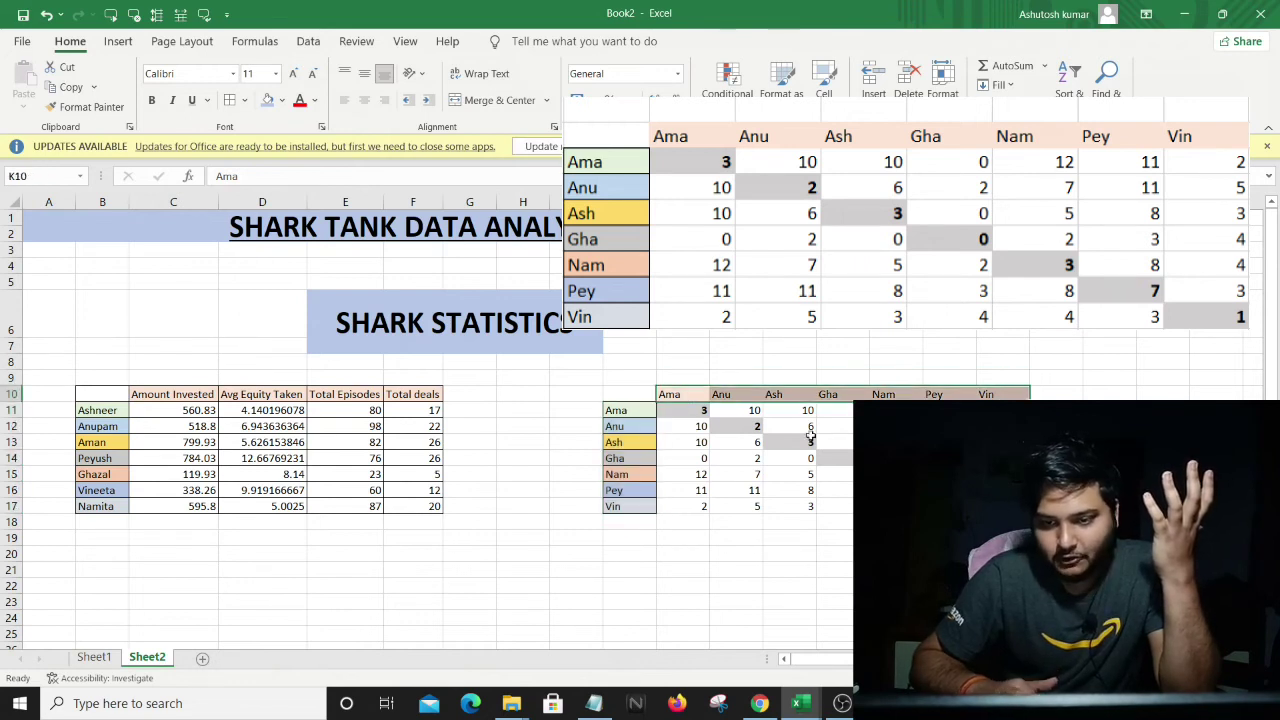
pyautogui.click(676, 409)
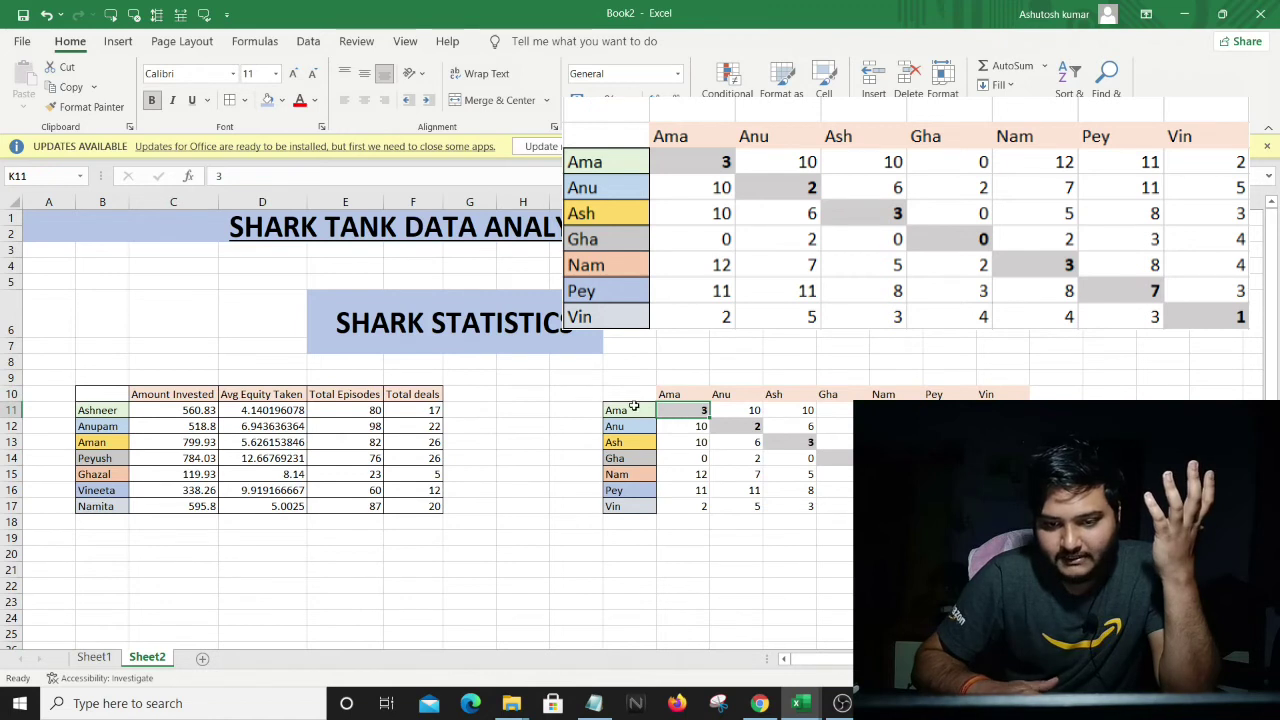
# Compare the values in the Ama row of the matrix against Anu, Ash, Nam, Pey and Vin.
pyautogui.click(751, 411)
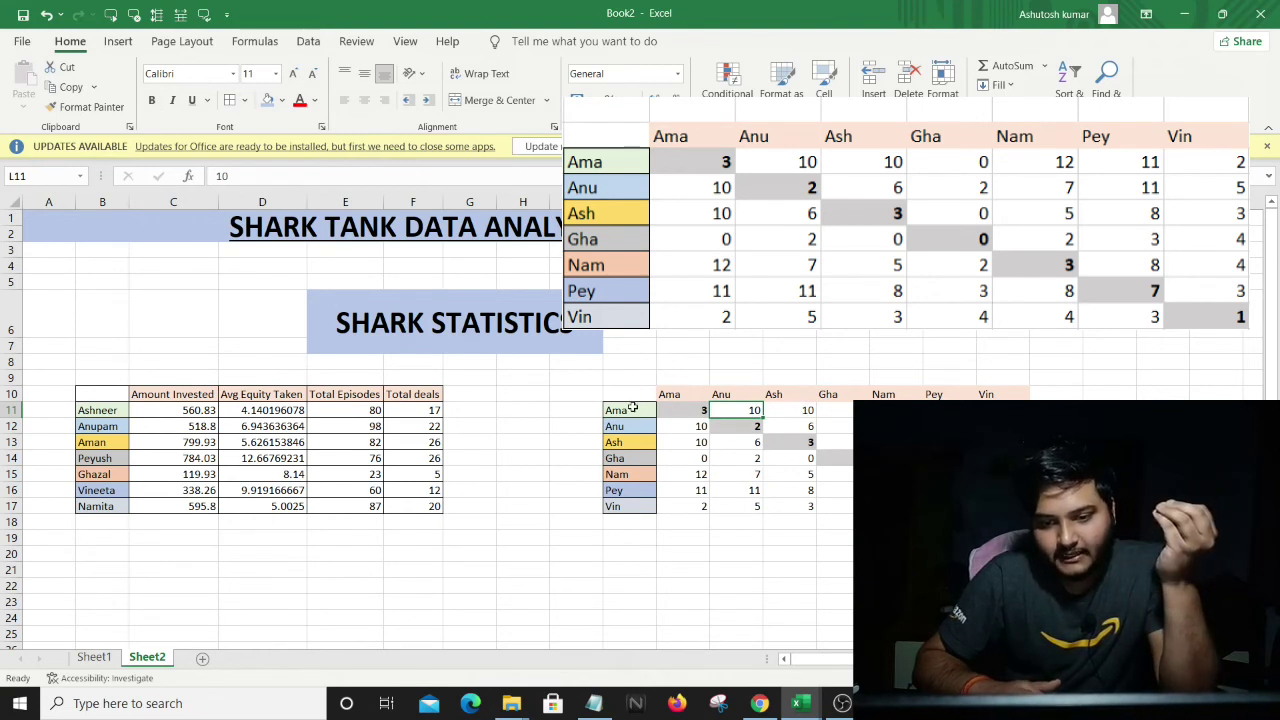
pyautogui.click(800, 410)
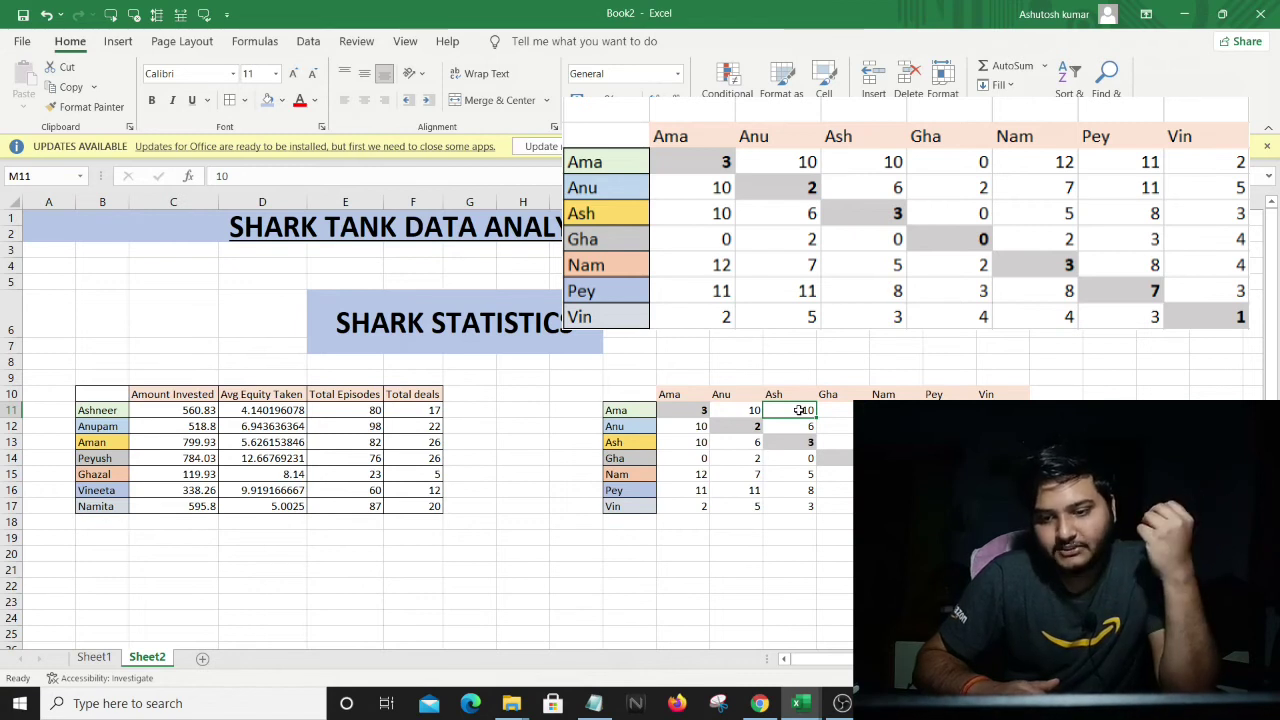
pyautogui.click(618, 411)
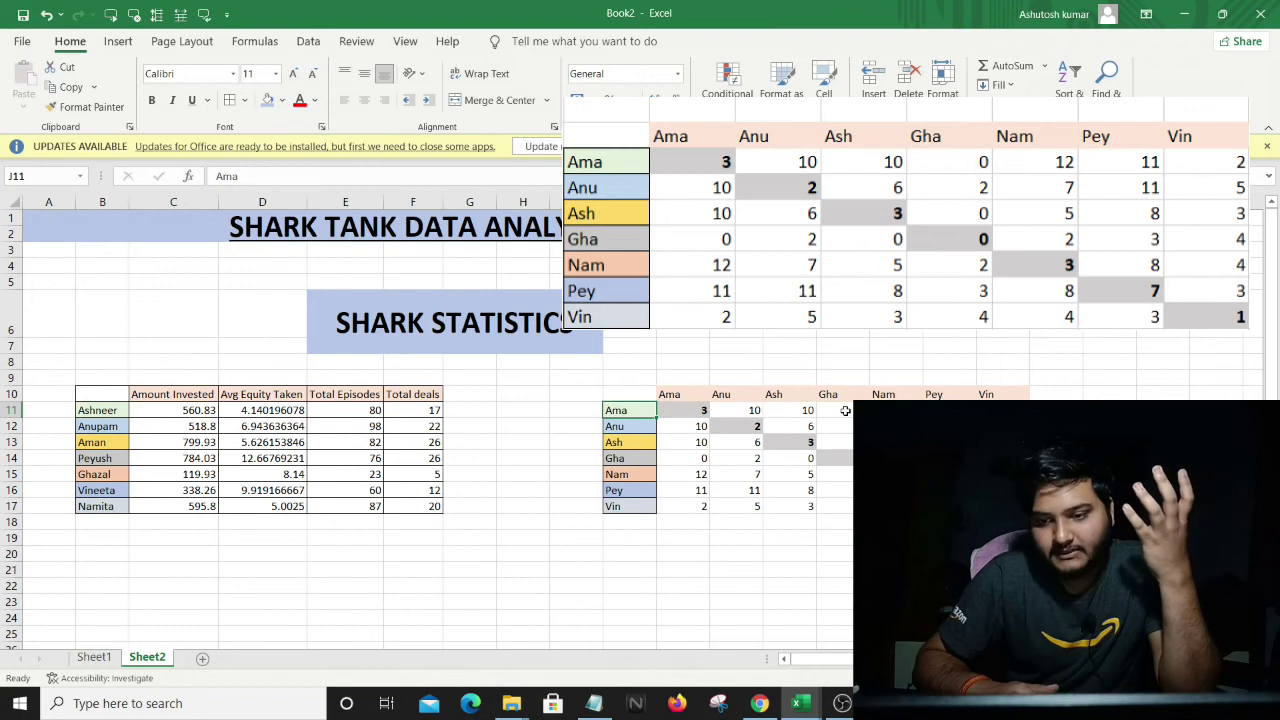
pyautogui.click(883, 410)
pyautogui.click(934, 410)
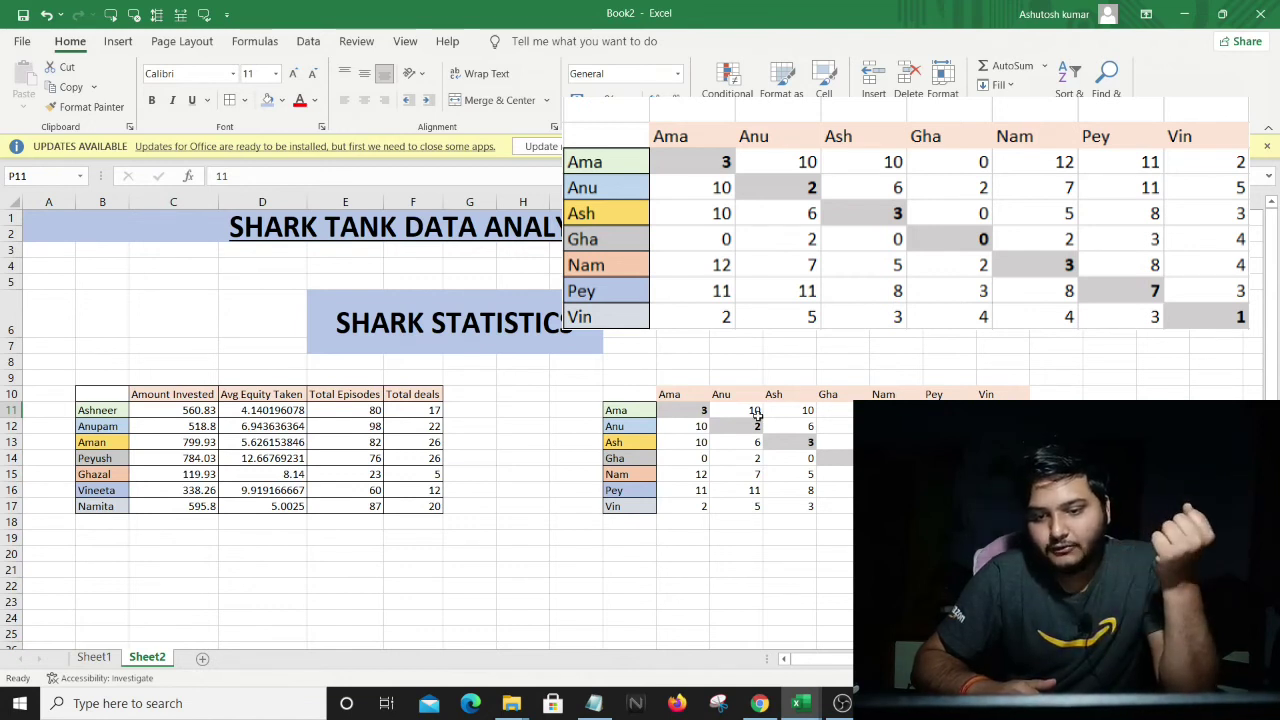
pyautogui.click(630, 410)
pyautogui.hotkey('ctrl', 'Right')
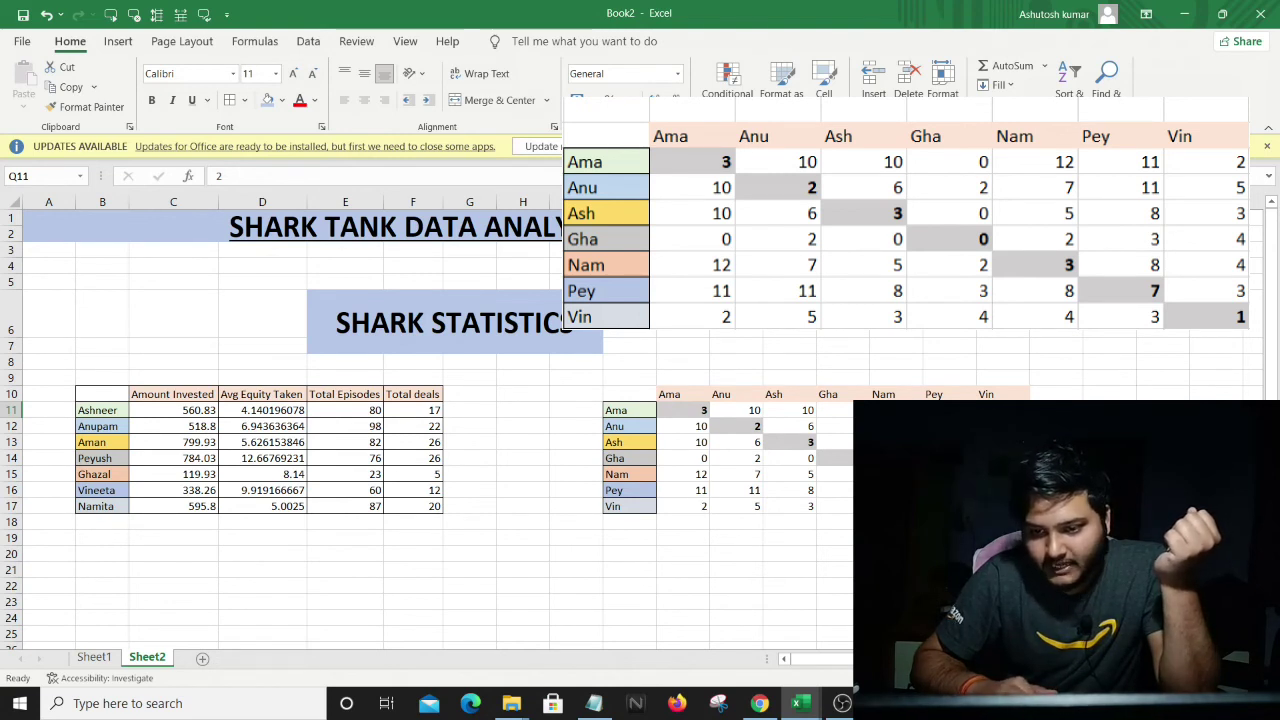
# Inspect the matrix's Nam–Ama value and the shaded diagonal from Ama to Vin, including the Pey–Pey cell.
pyautogui.click(686, 476)
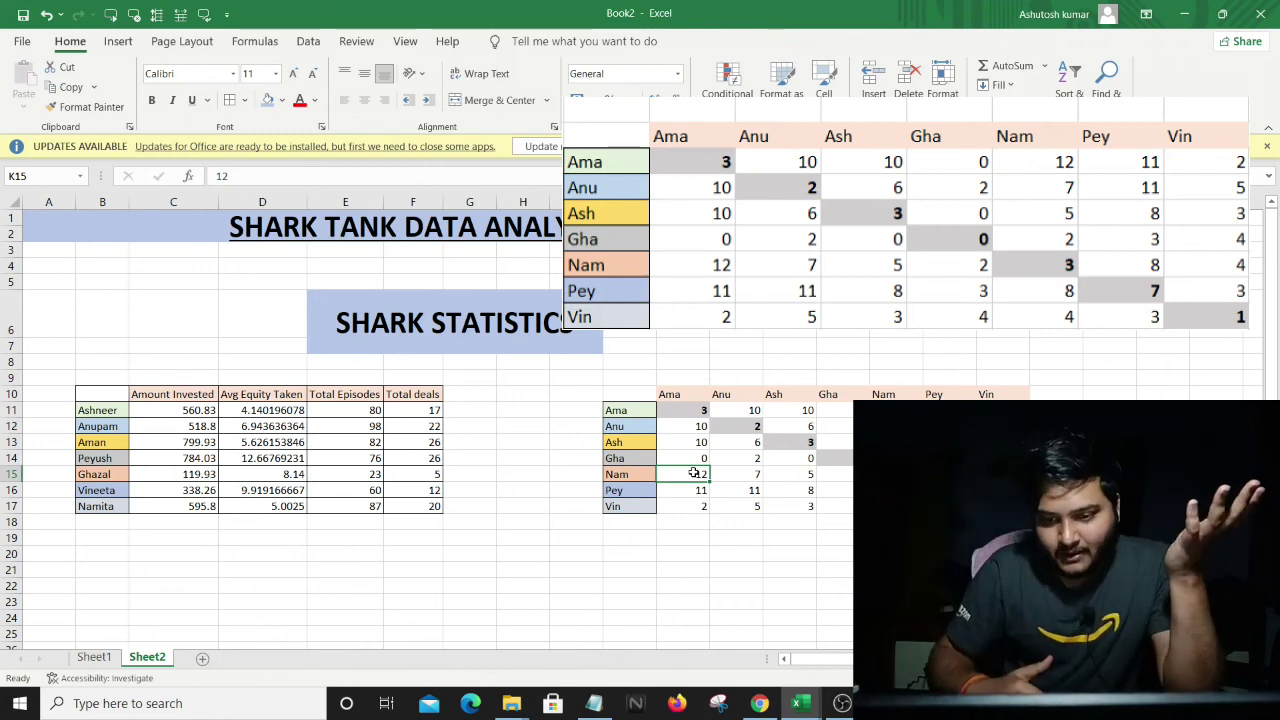
pyautogui.moveTo(696, 412); pyautogui.dragTo(986, 506)
pyautogui.click(986, 506)
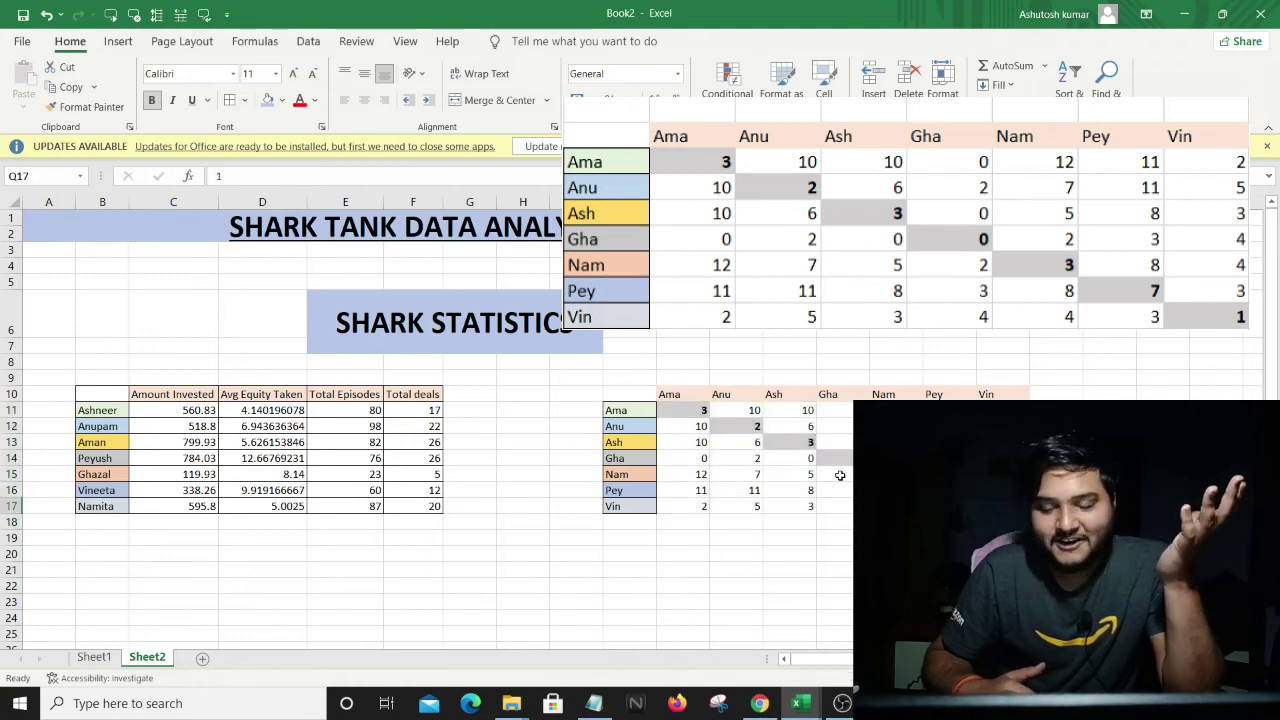
pyautogui.click(650, 488)
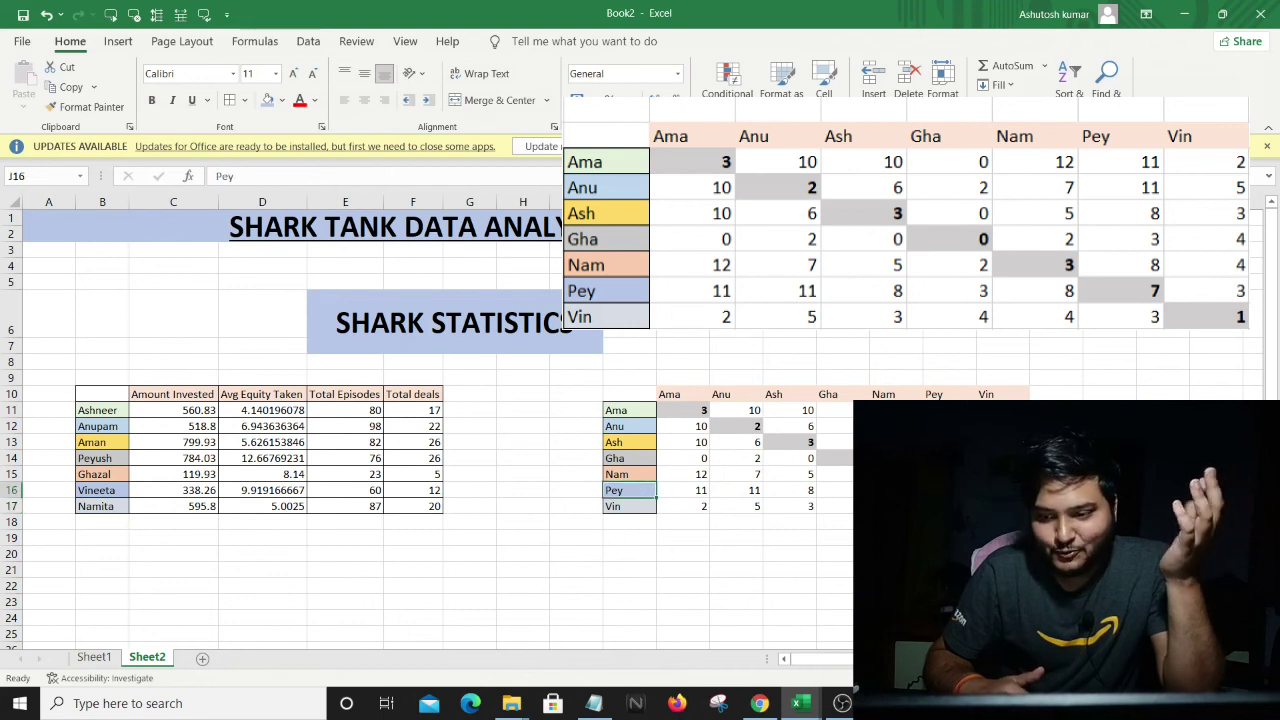
pyautogui.click(934, 490)
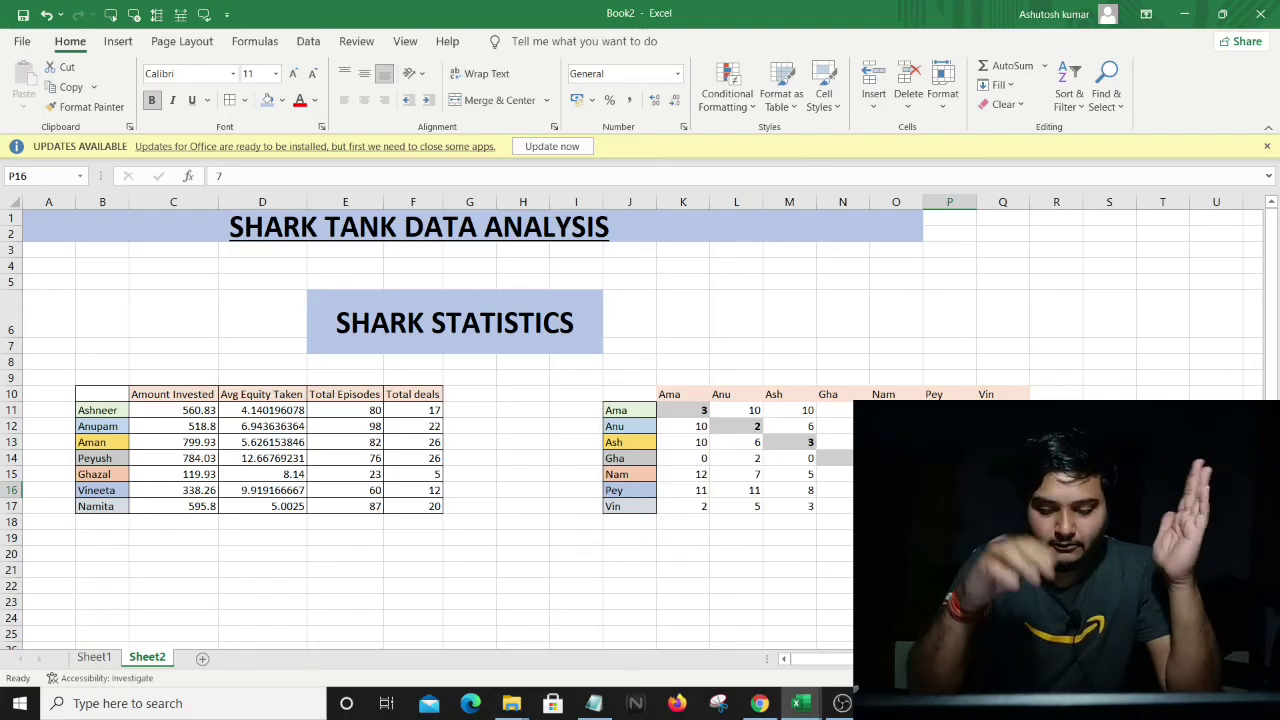
# Switch to the shartktank workbook and review its pitch dataset across to the Partners column and the summary metrics beside it.
pyautogui.moveTo(800, 703)
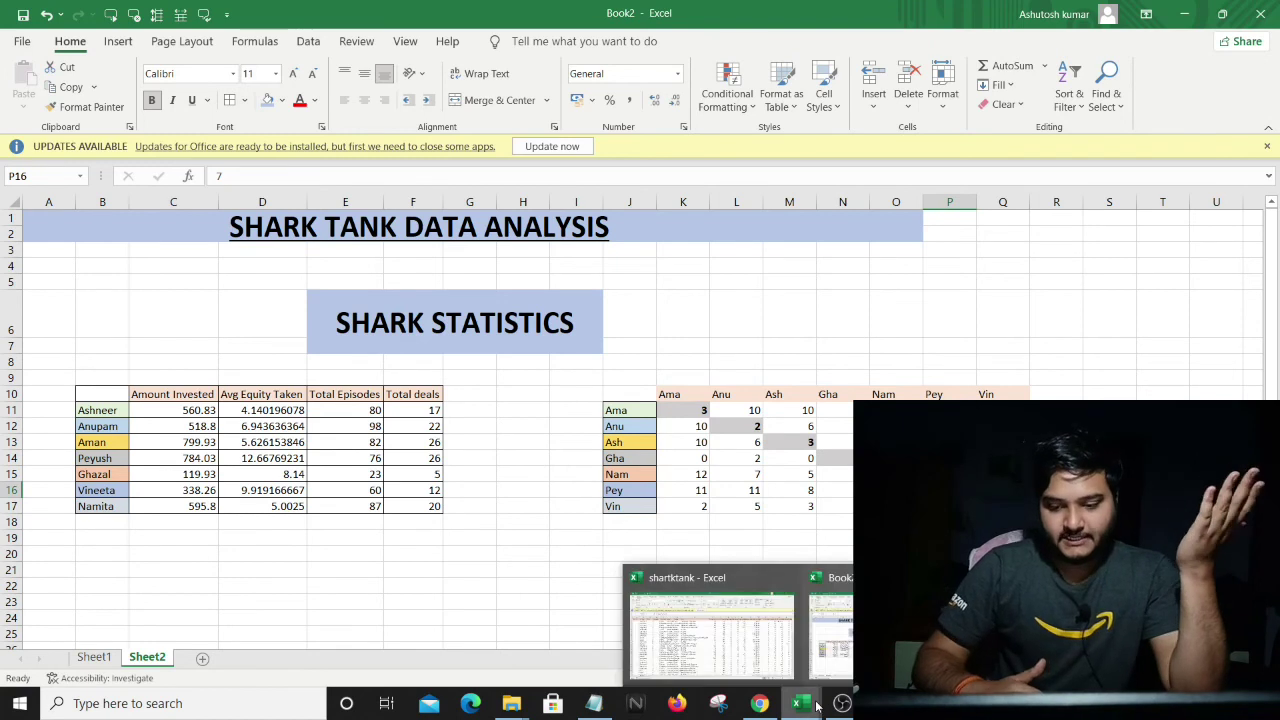
pyautogui.click(745, 648)
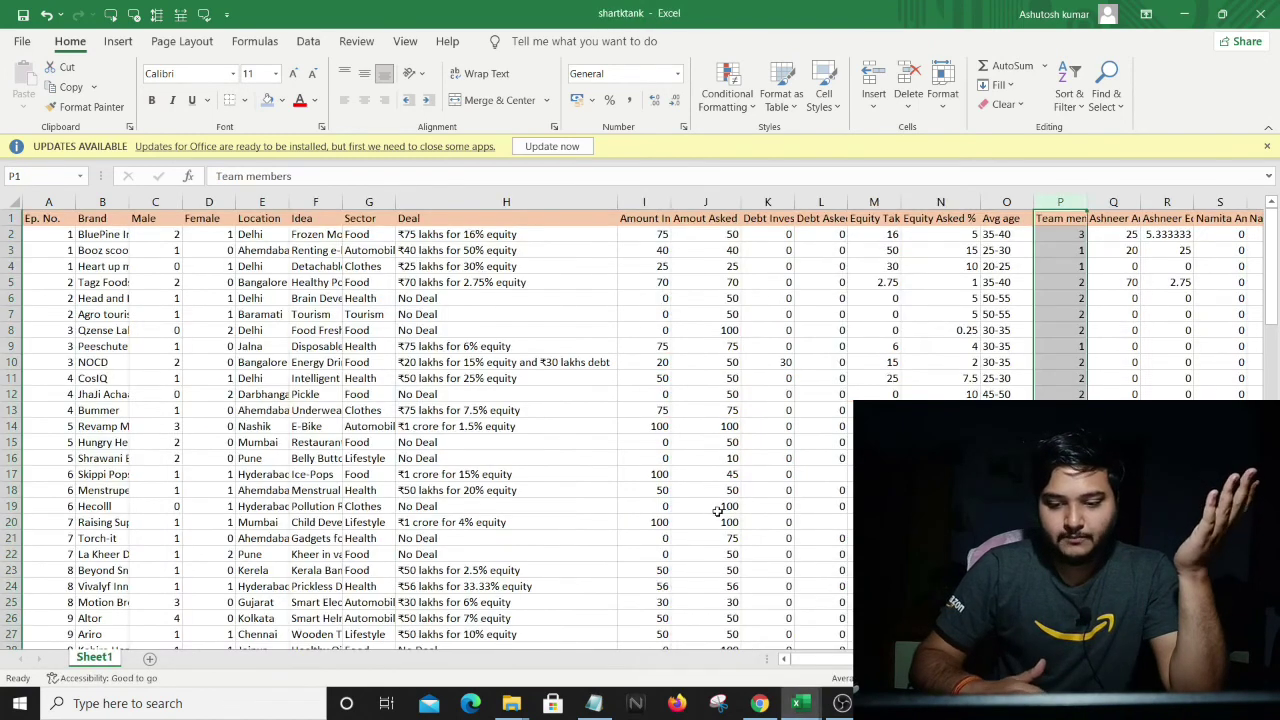
pyautogui.click(682, 426)
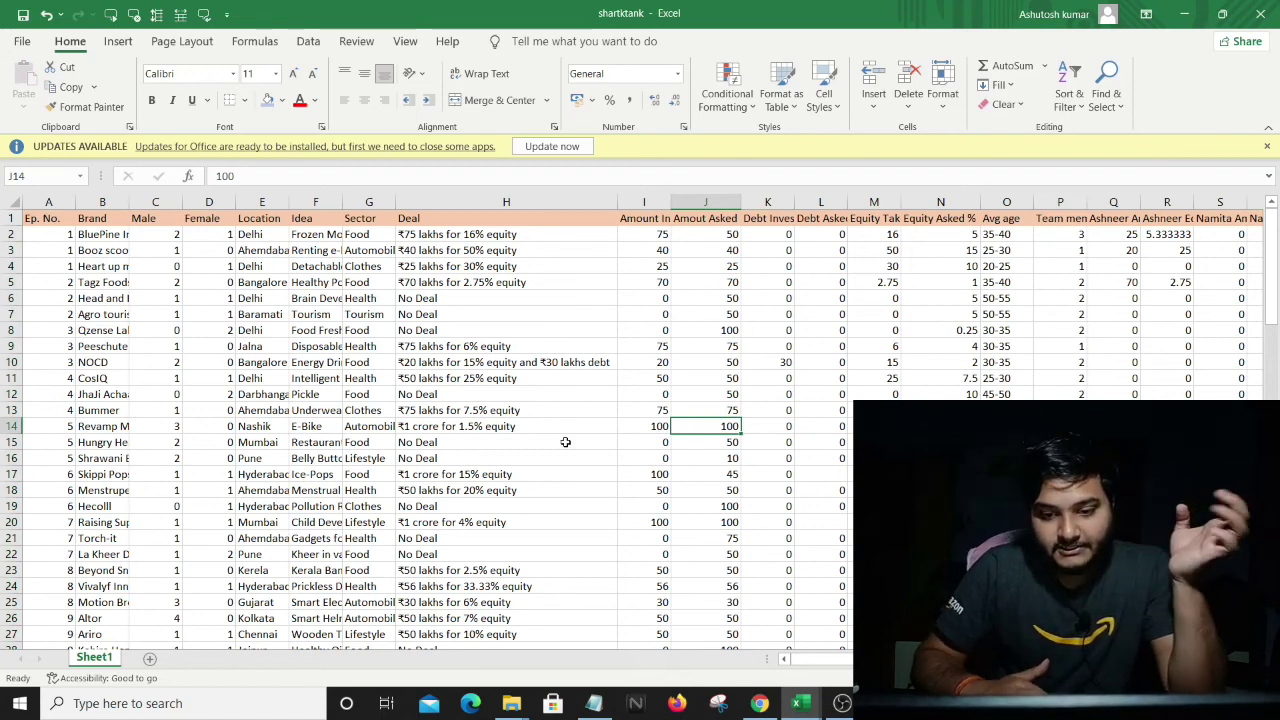
pyautogui.hscroll(10, 565, 442)
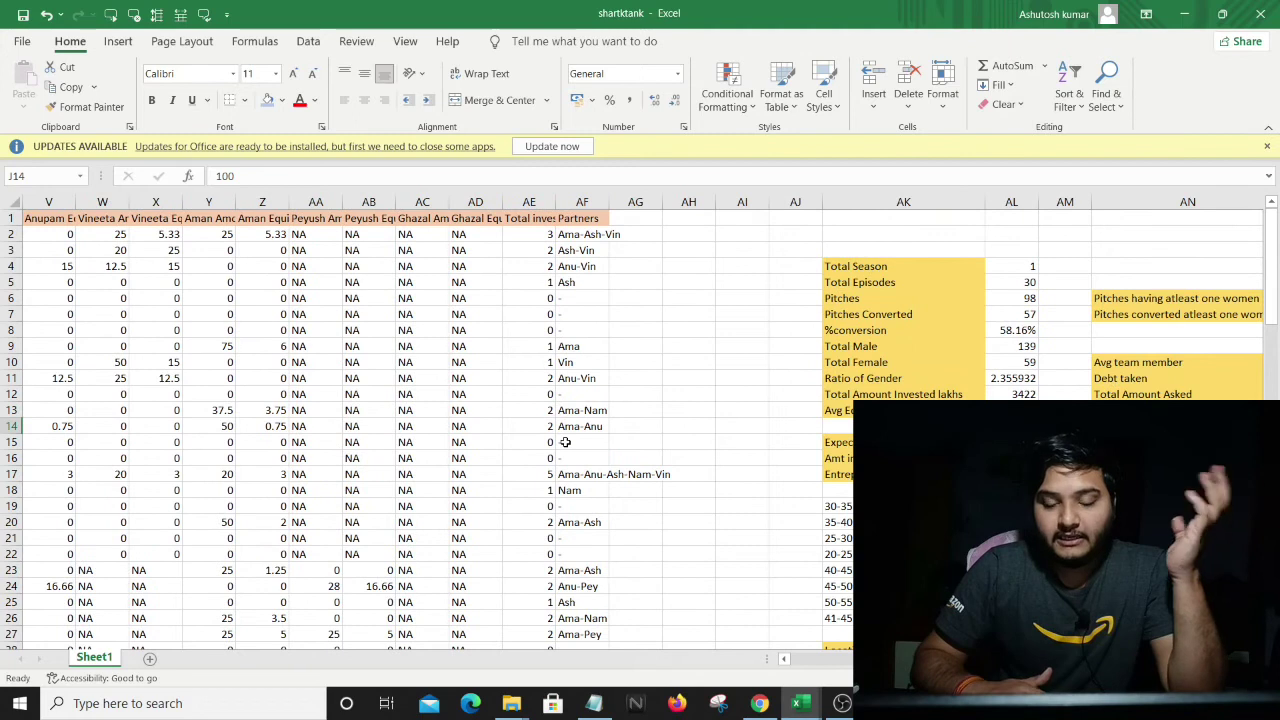
pyautogui.hscroll(-10, 565, 442)
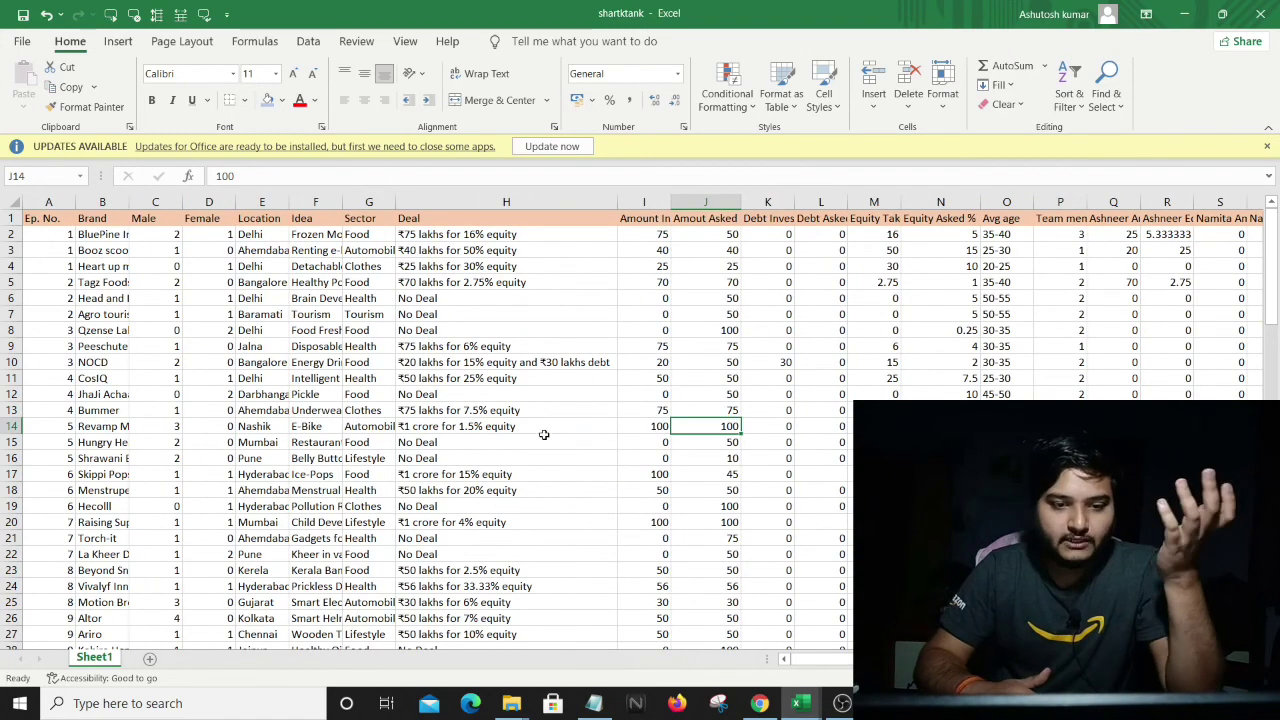
# Inspect the Sector entries for Peeschute and Agro tourism and the Deal entry for NOCD.
pyautogui.click(378, 348)
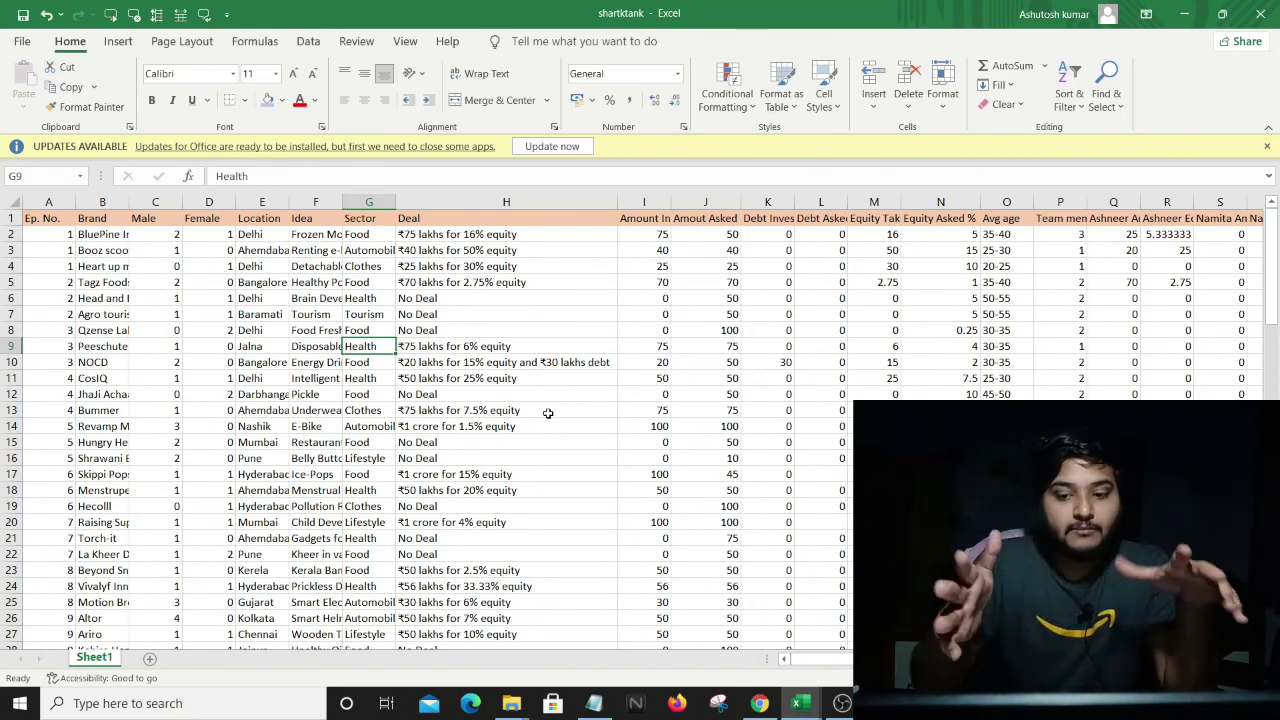
pyautogui.click(390, 313)
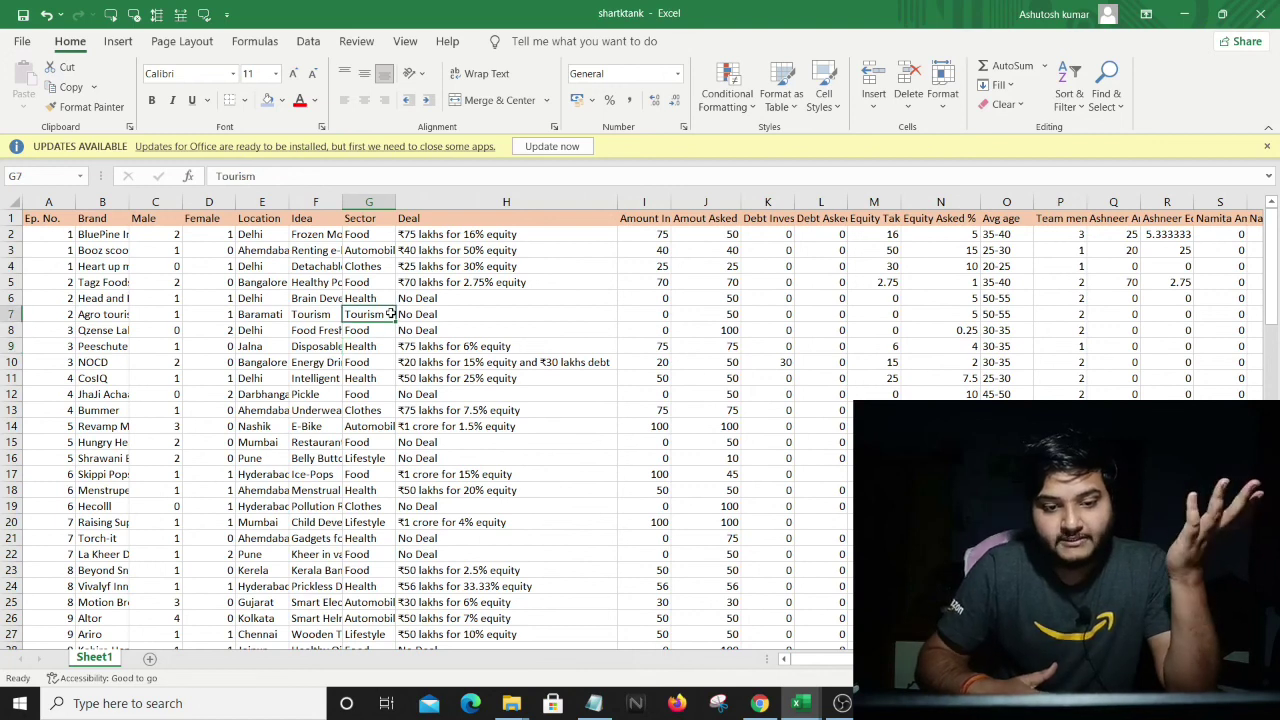
pyautogui.click(547, 361)
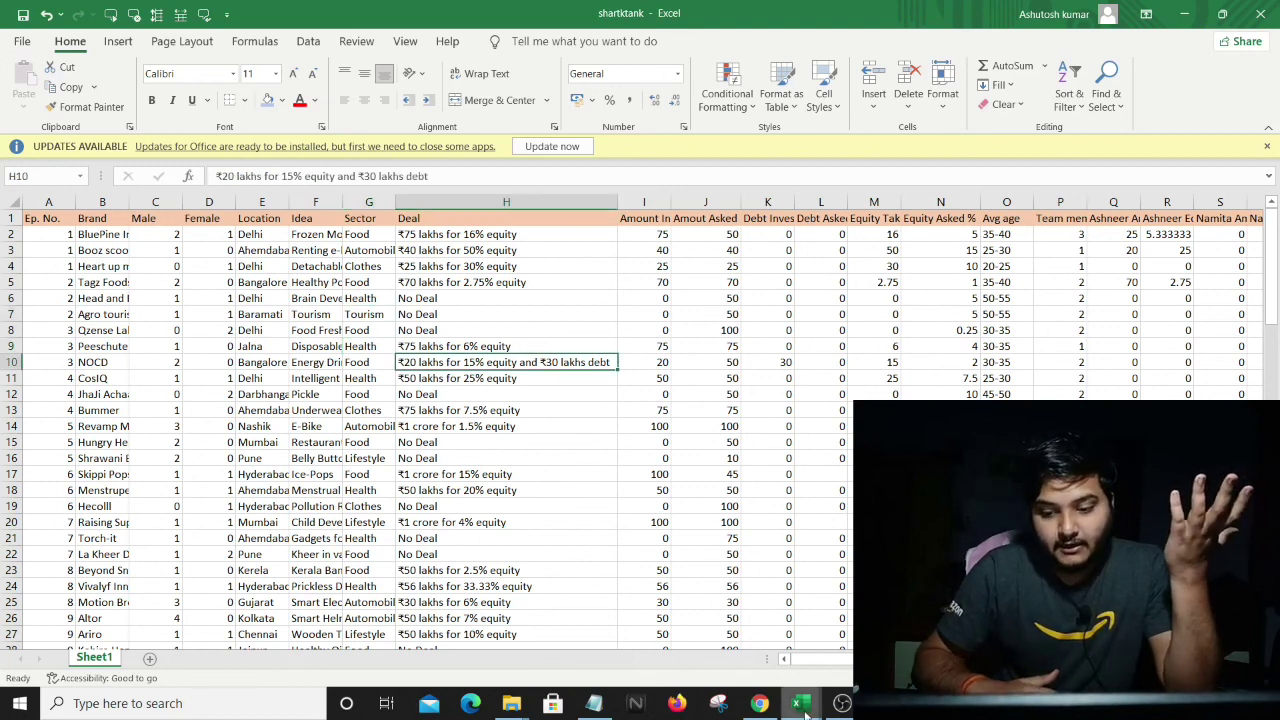
# Return to the Book2 workbook and review the show and entrepreneur statistics on Sheet1, ending on Sheet2's shark statistics.
pyautogui.moveTo(805, 703)
pyautogui.click(822, 635)
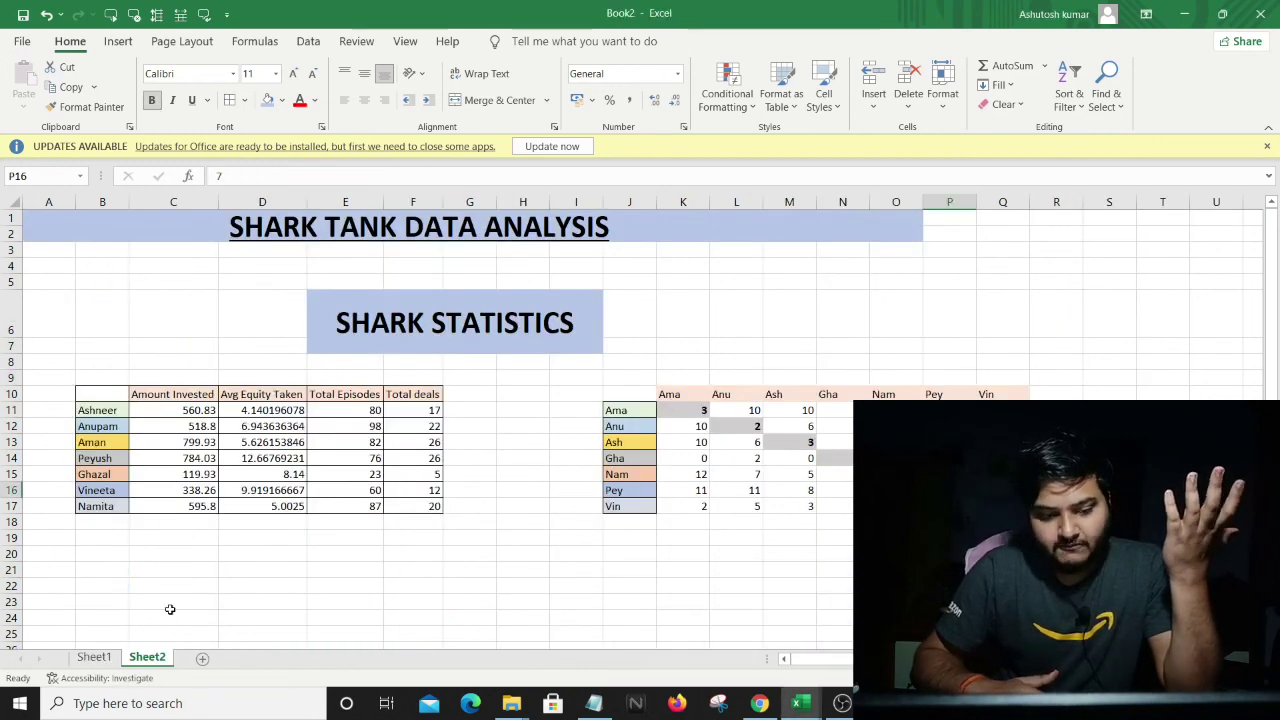
pyautogui.click(94, 657)
pyautogui.click(349, 348)
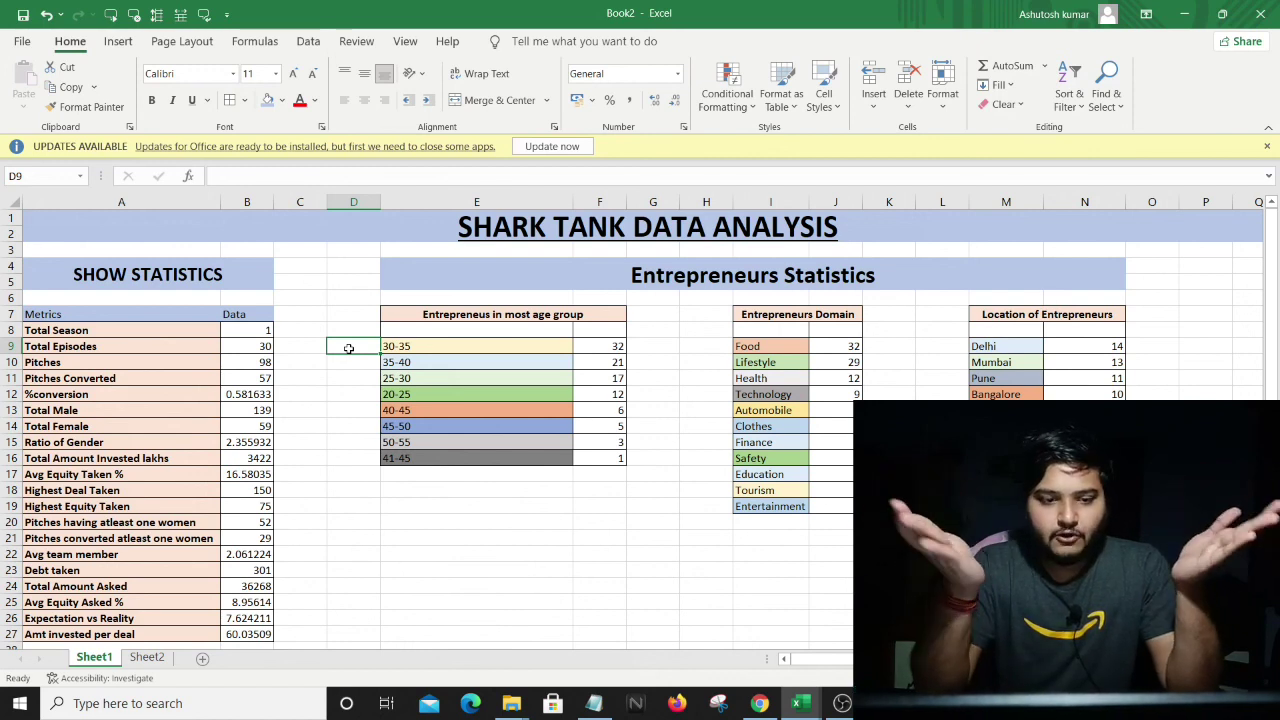
pyautogui.hotkey('ctrl', 'pagedown')
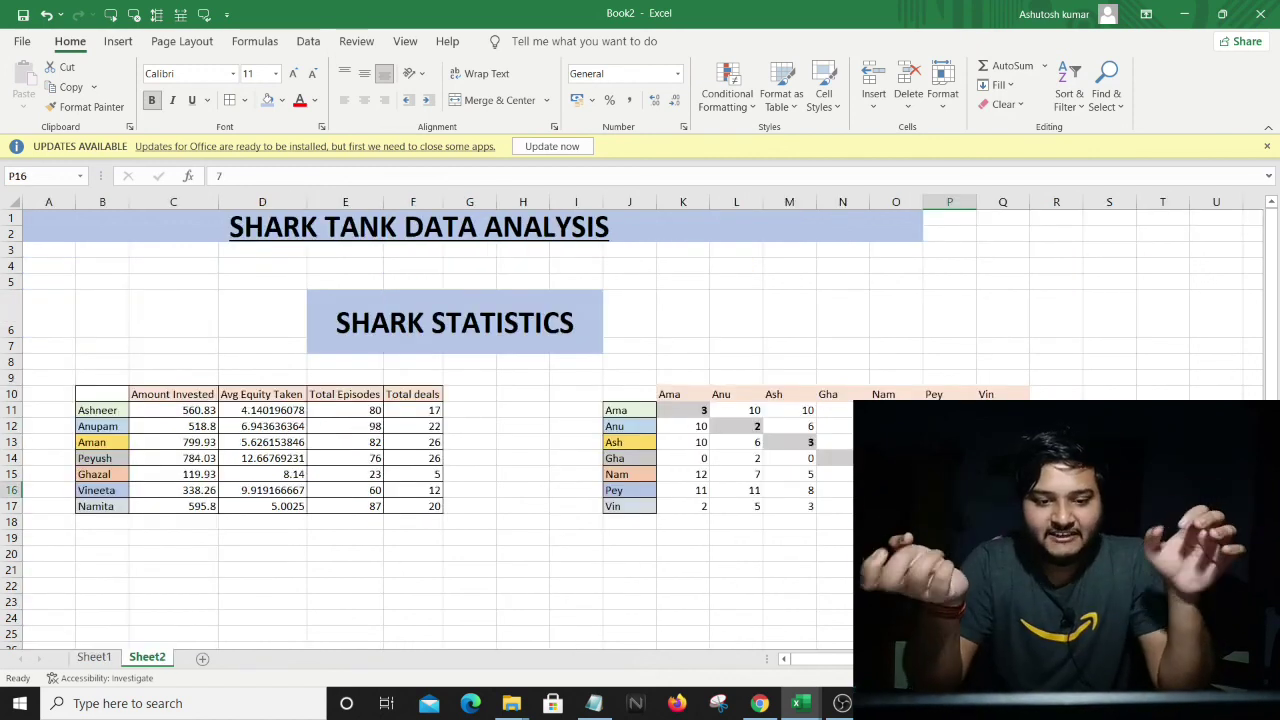